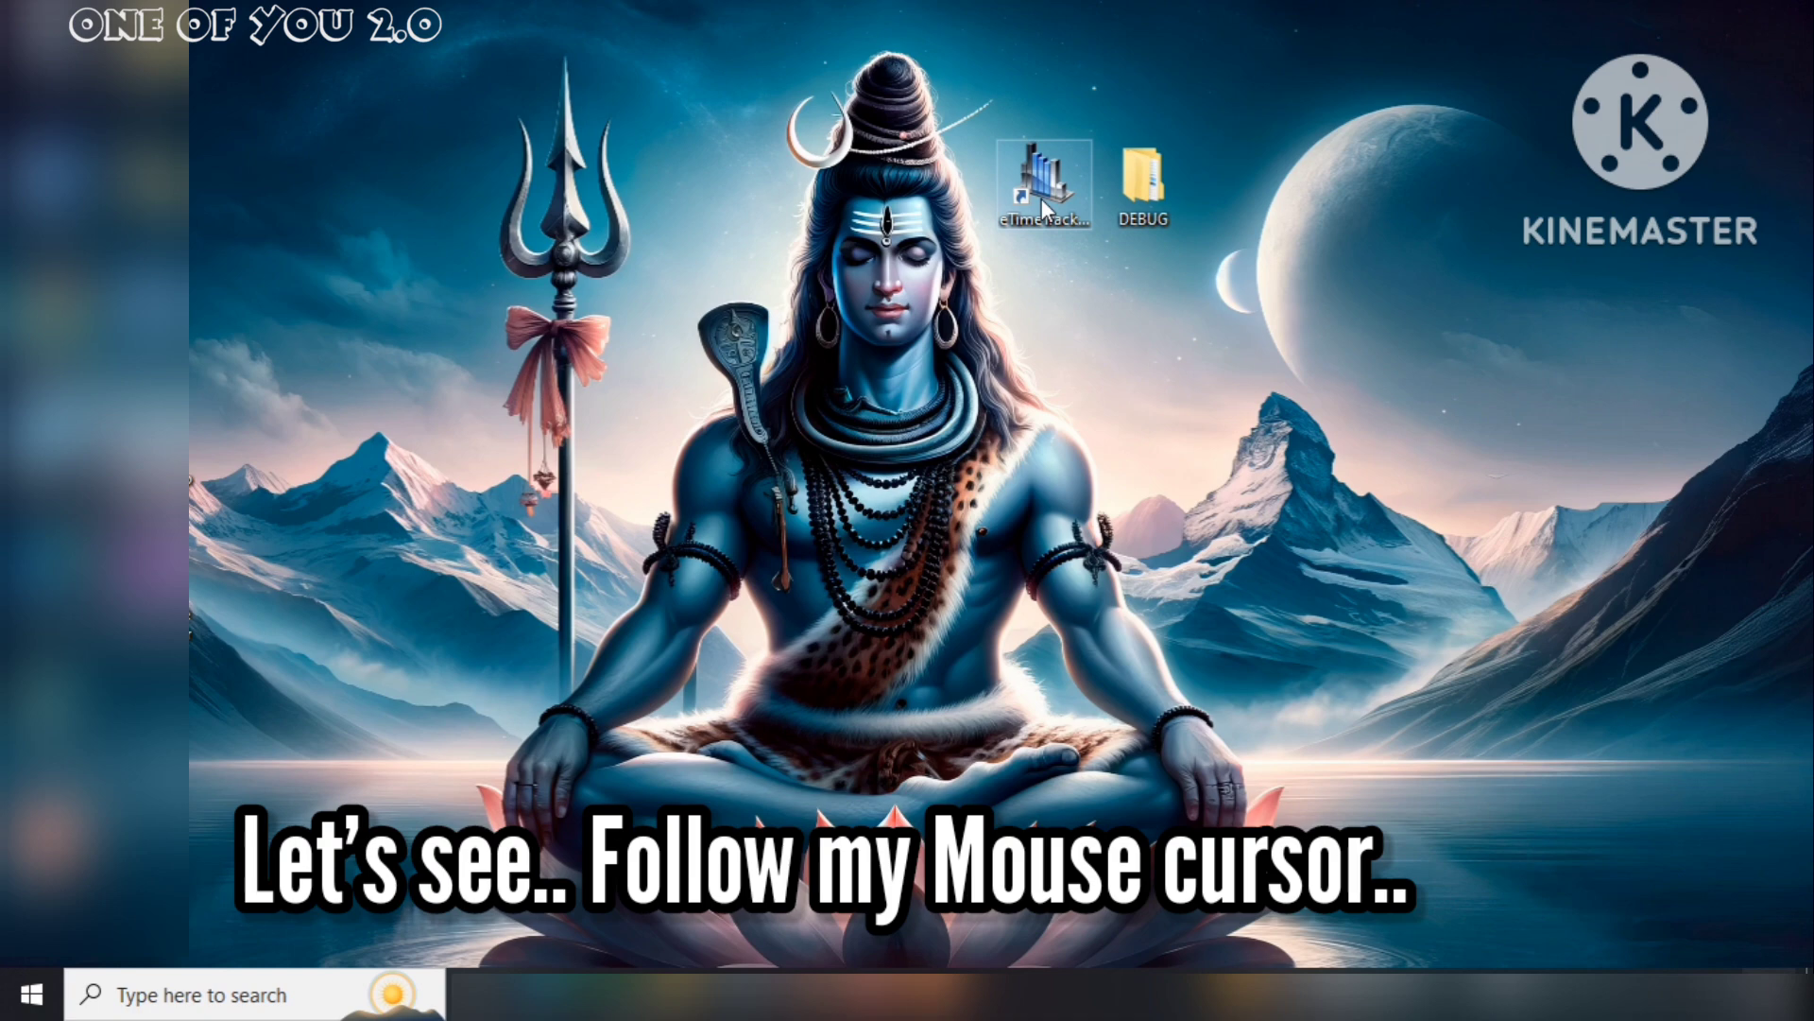
Launch eTimeTrack Lite from its desktop shortcut to reach the login window
double_click(1042, 199)
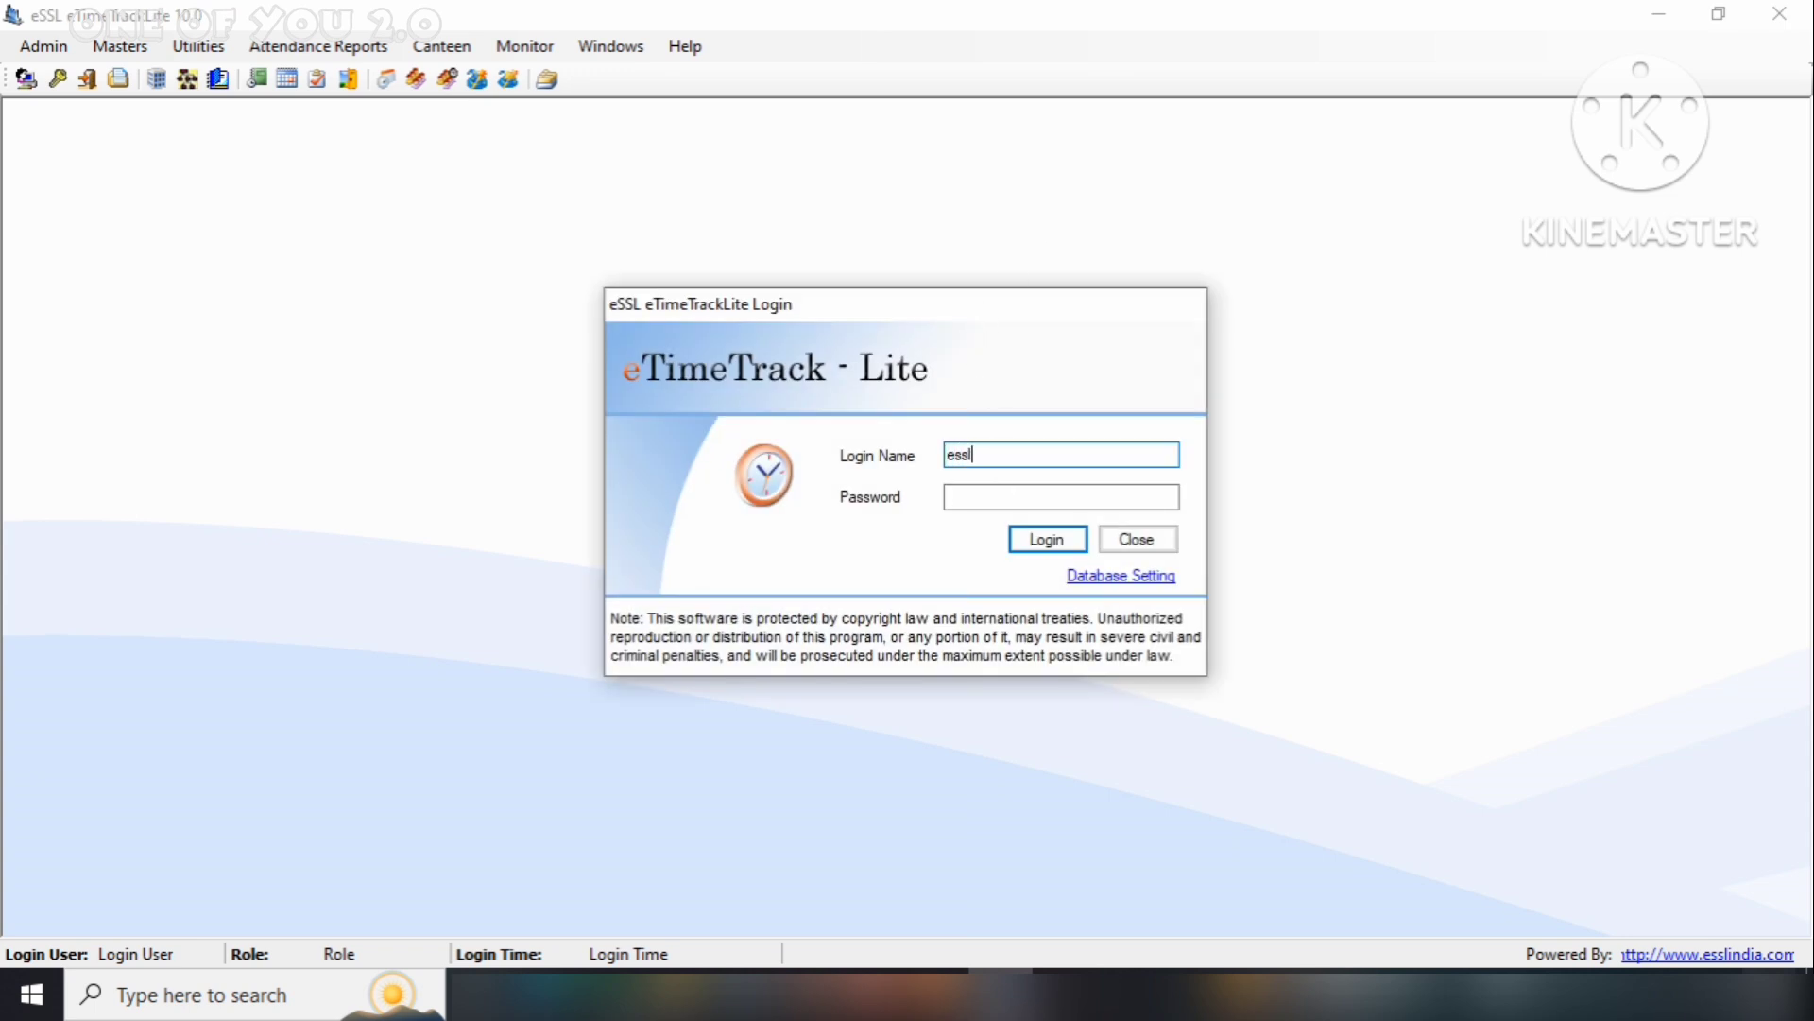
Submit the login with the account password, then quit at the unhandled exception error
click(949, 497)
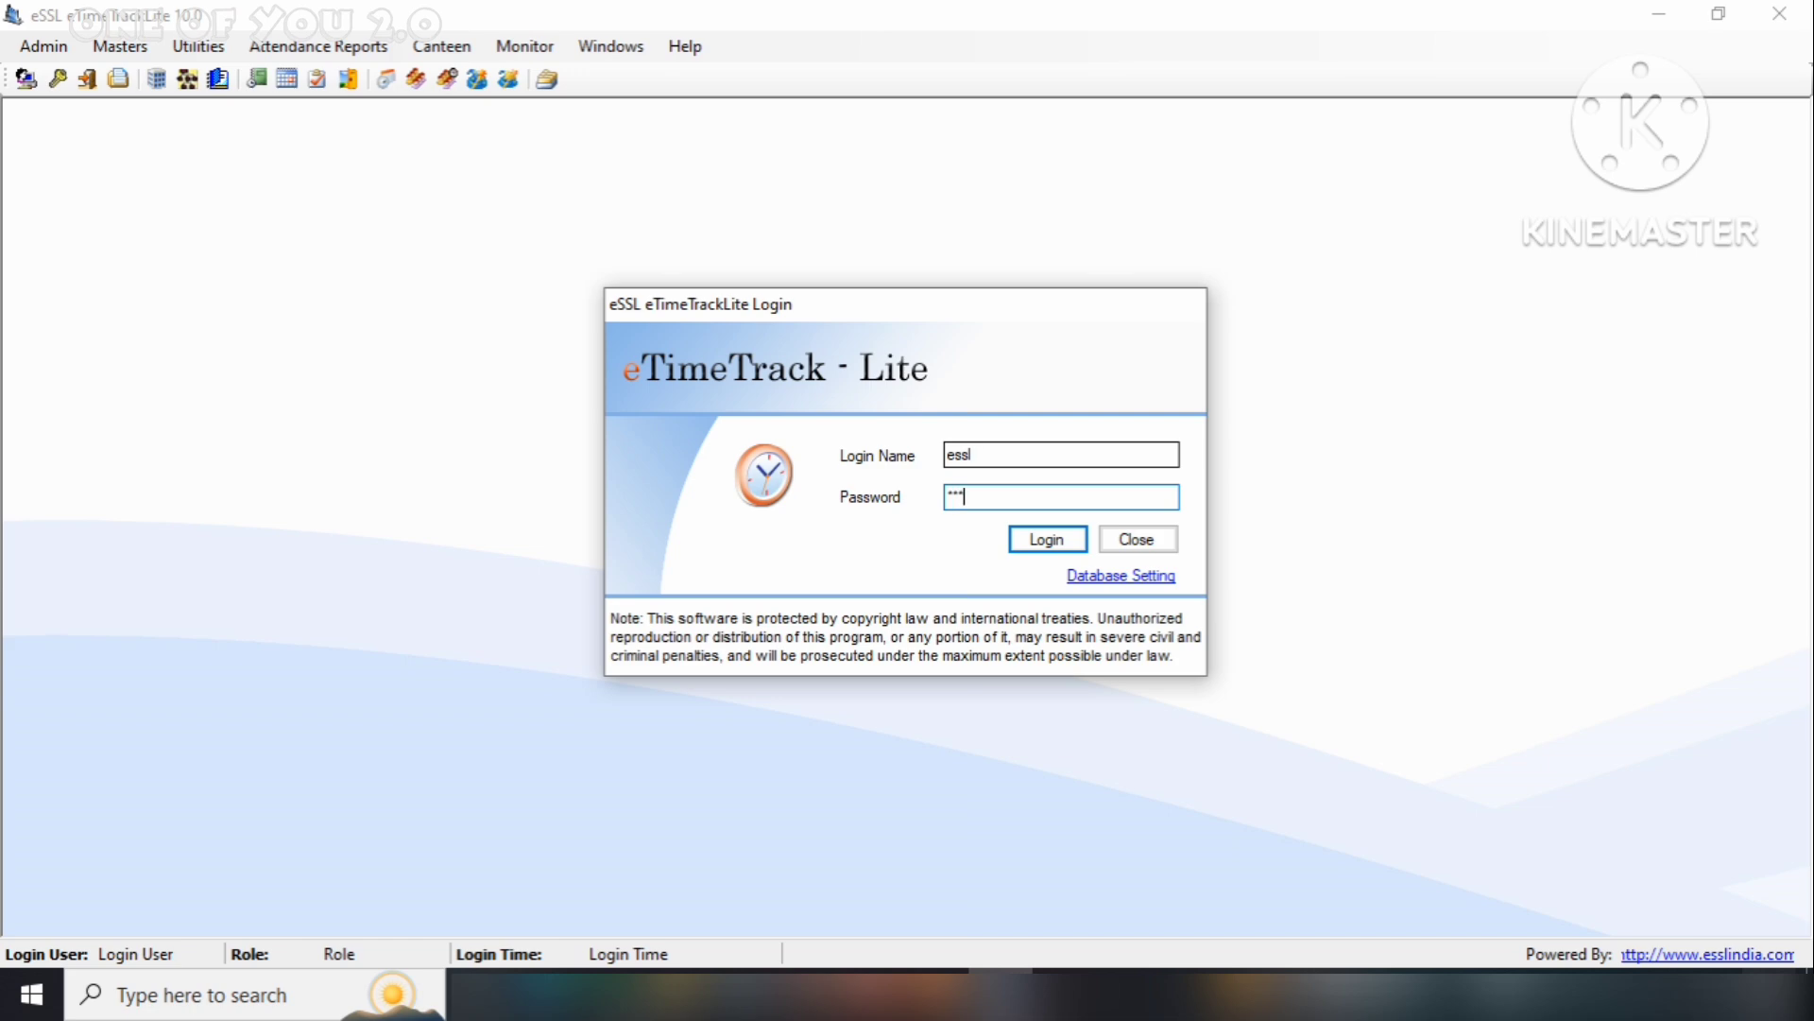
text(essl)
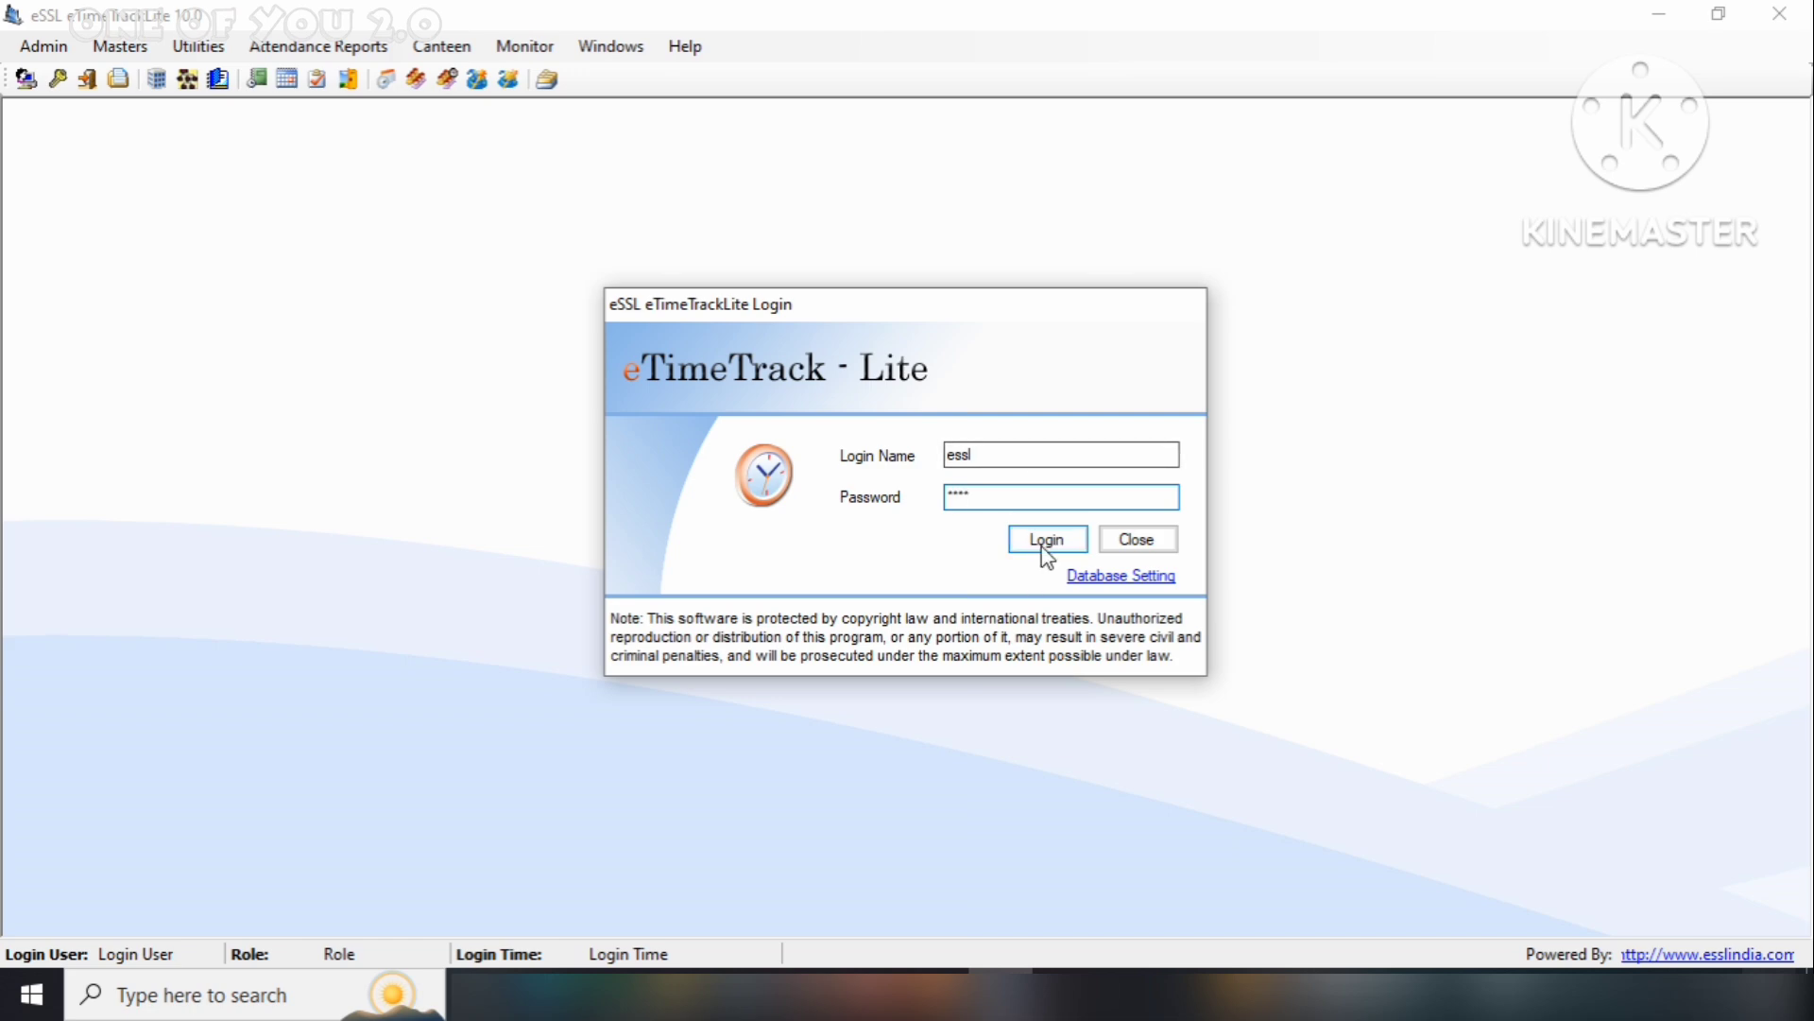
click(1045, 540)
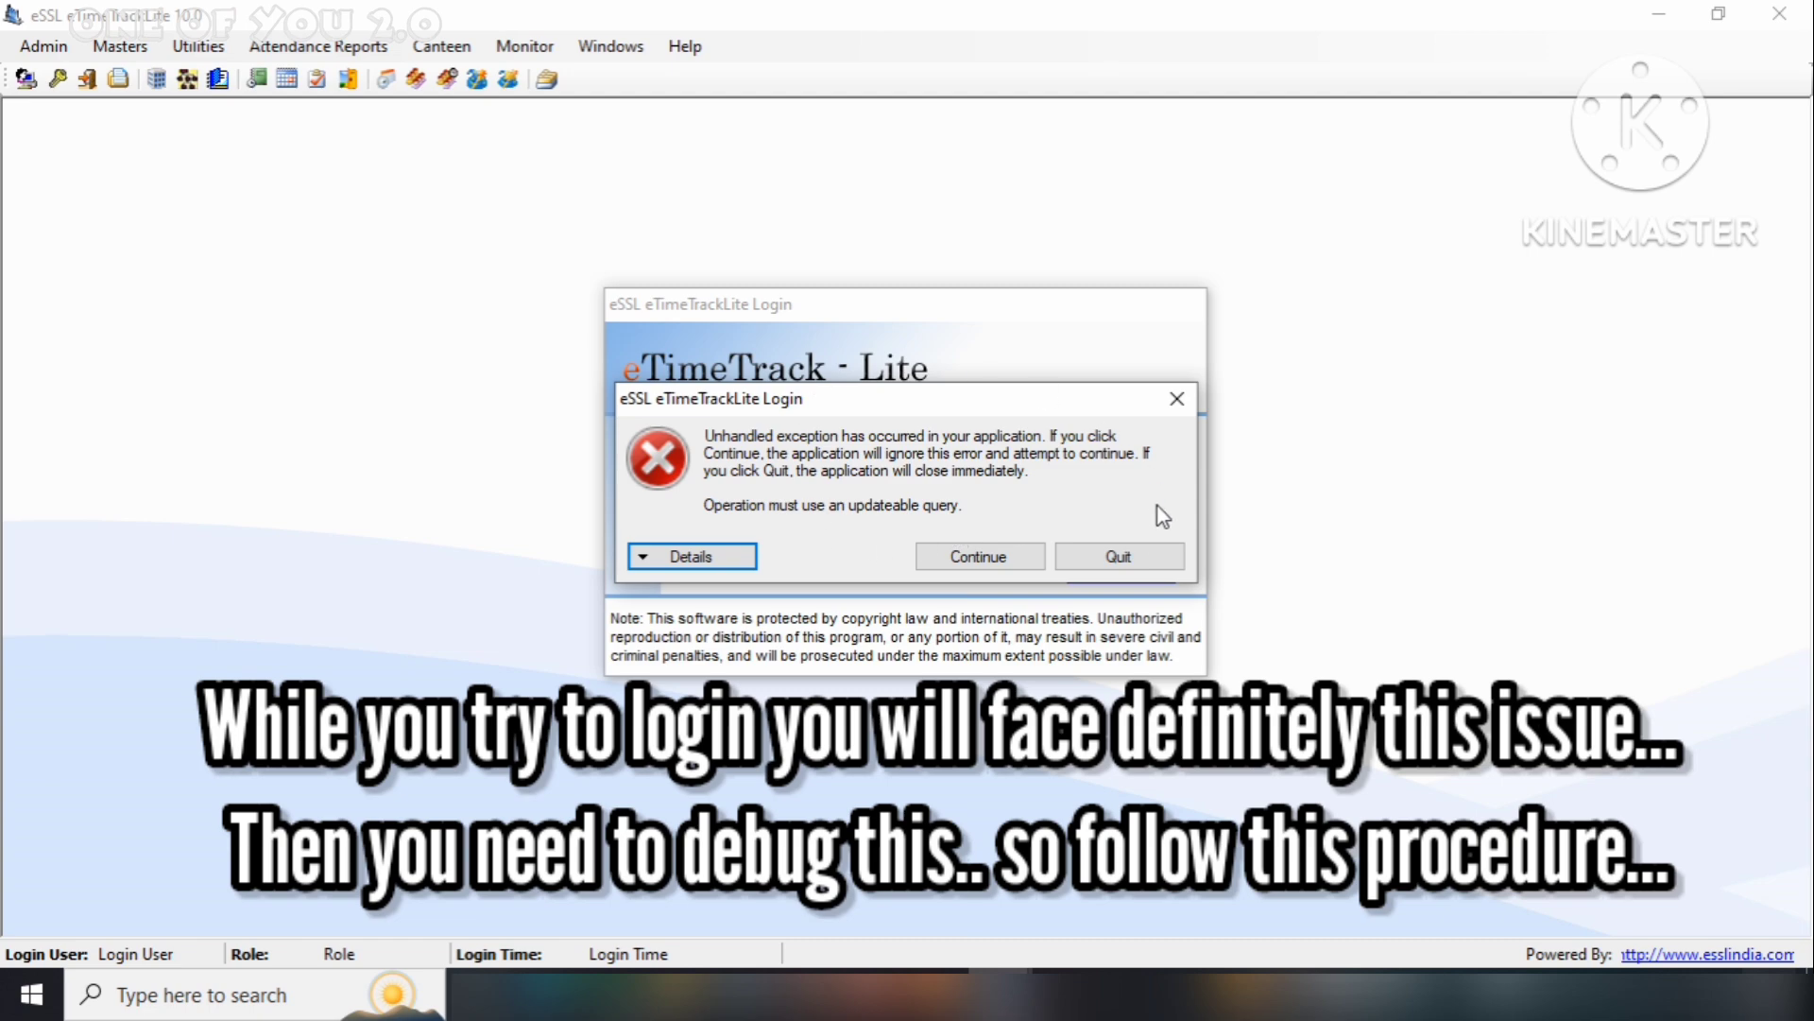
click(1115, 558)
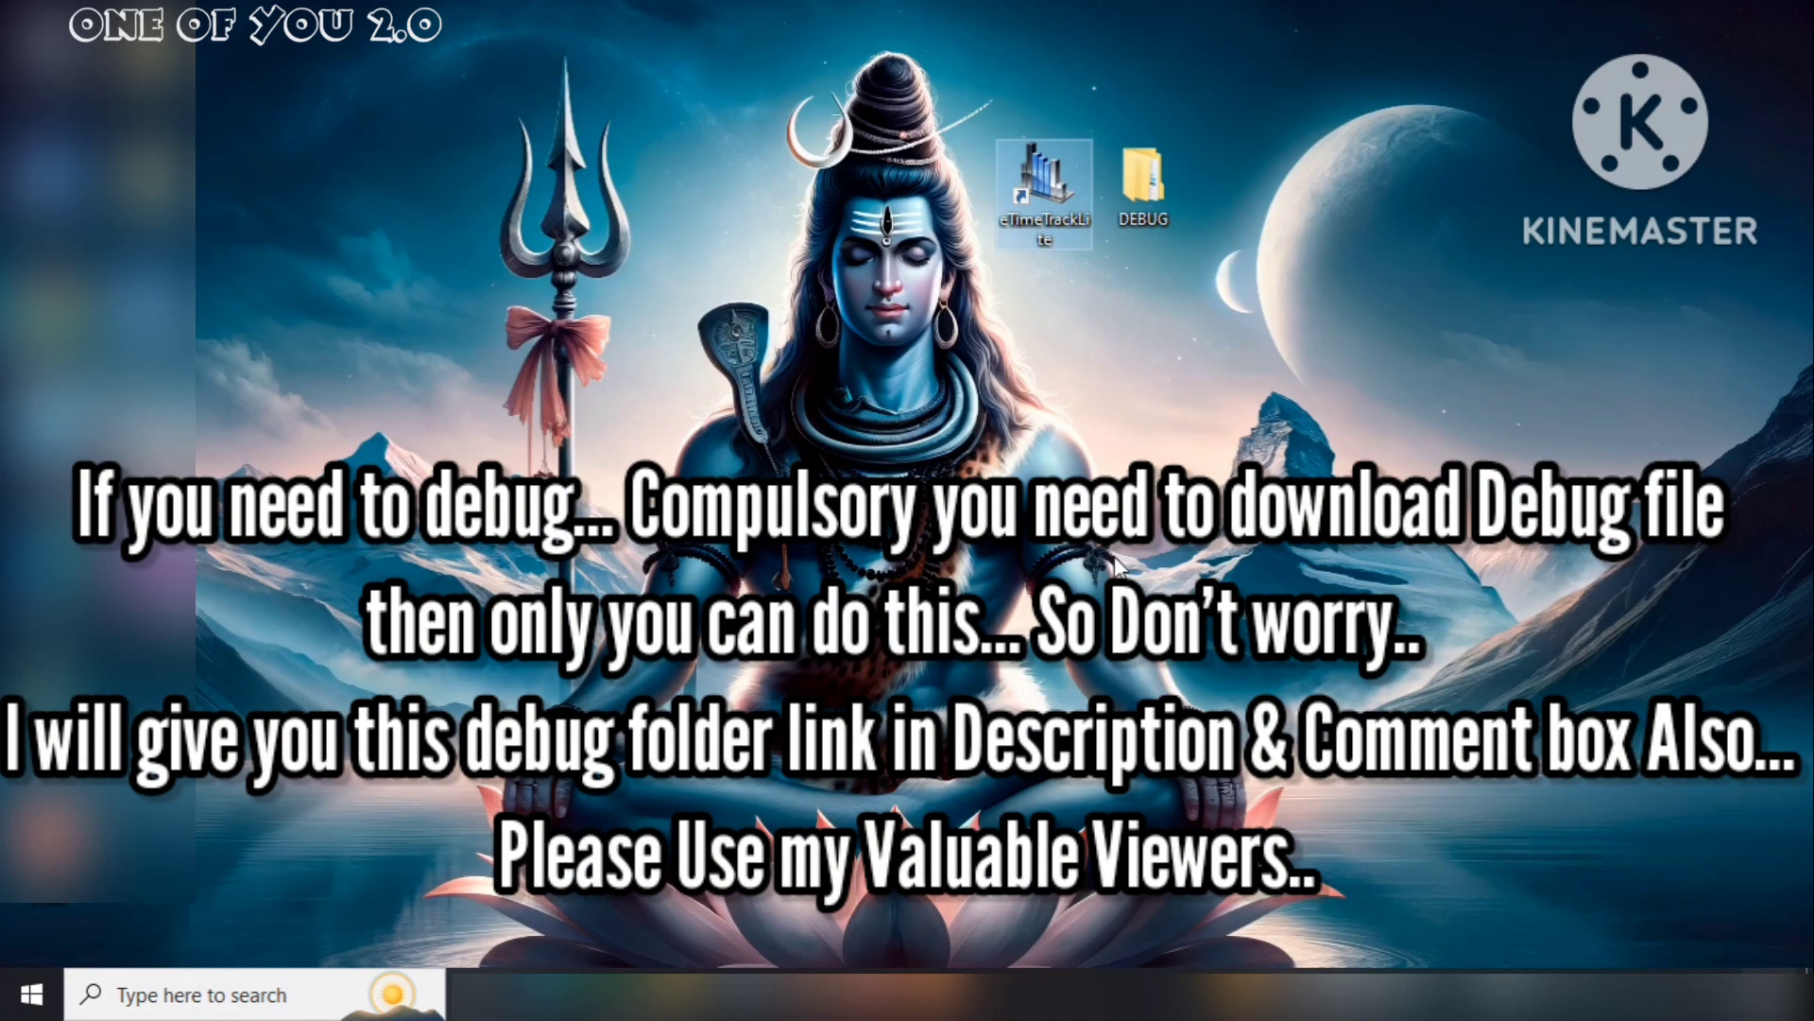
Copy all 13 DLL files from the desktop's DEBUG\DEBUG\Debug\dll folder
double_click(1145, 184)
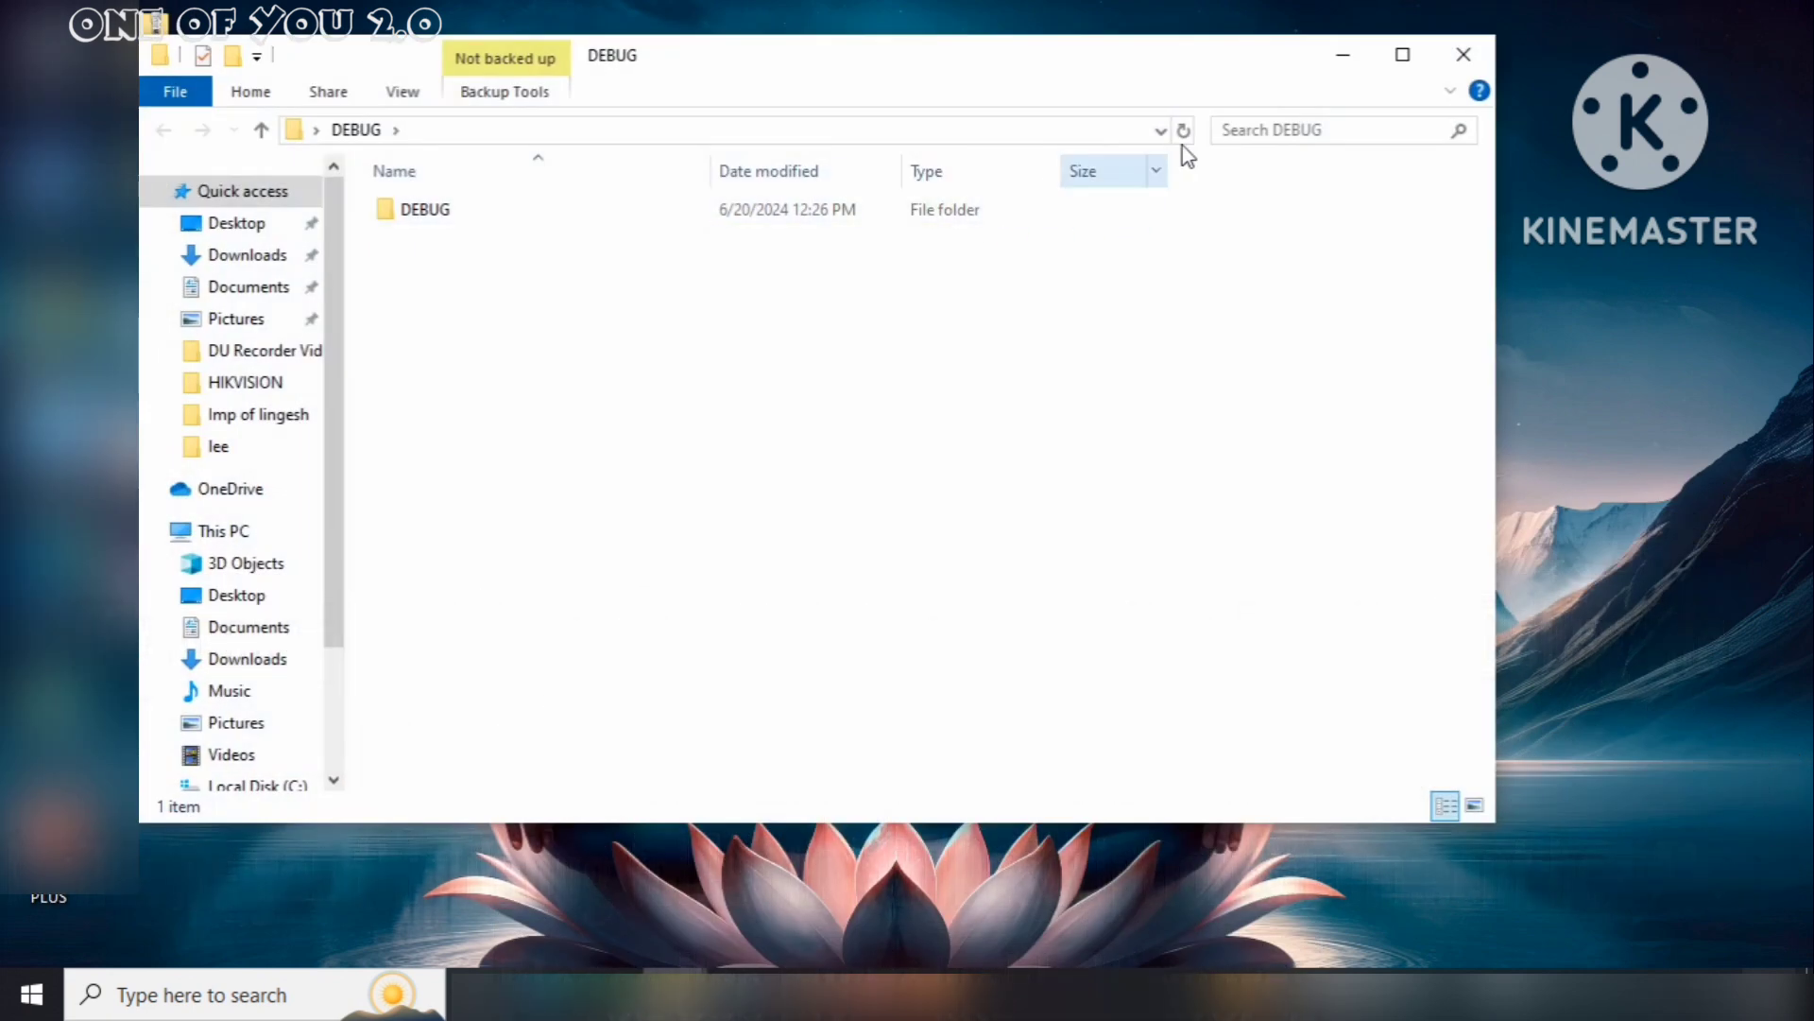
click(1400, 58)
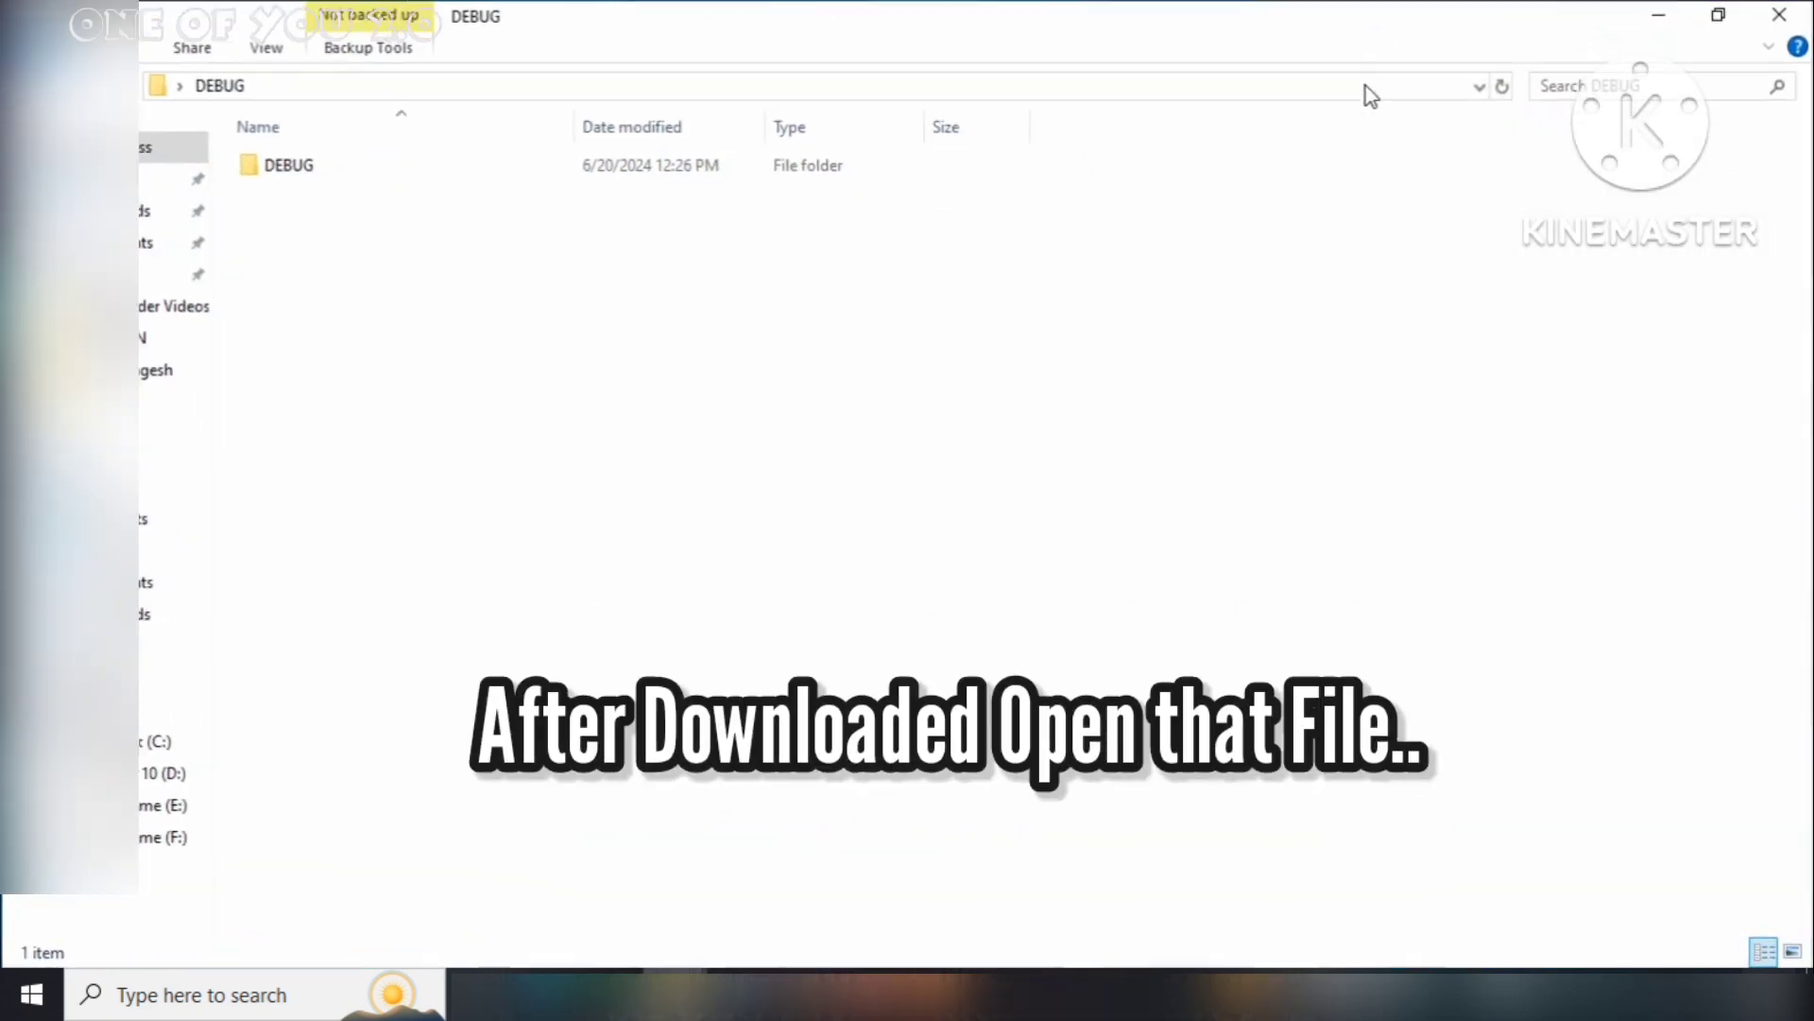
double_click(624, 176)
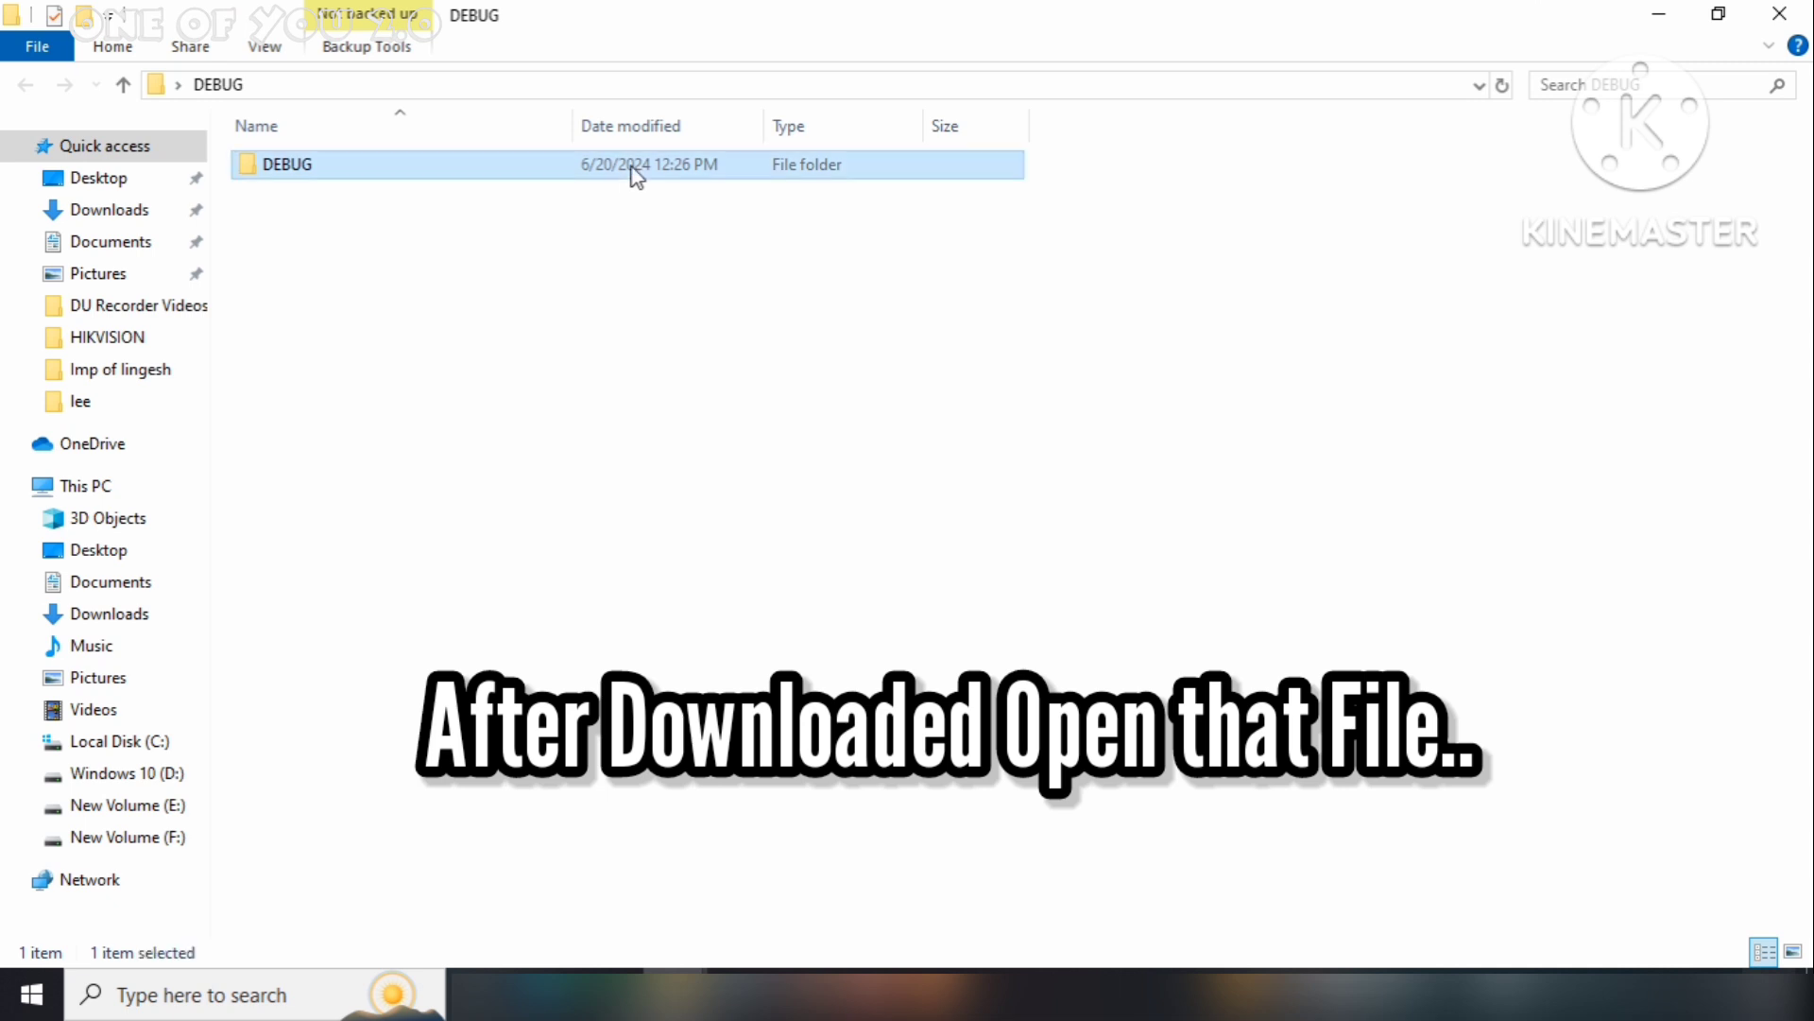
click(636, 176)
double_click(632, 170)
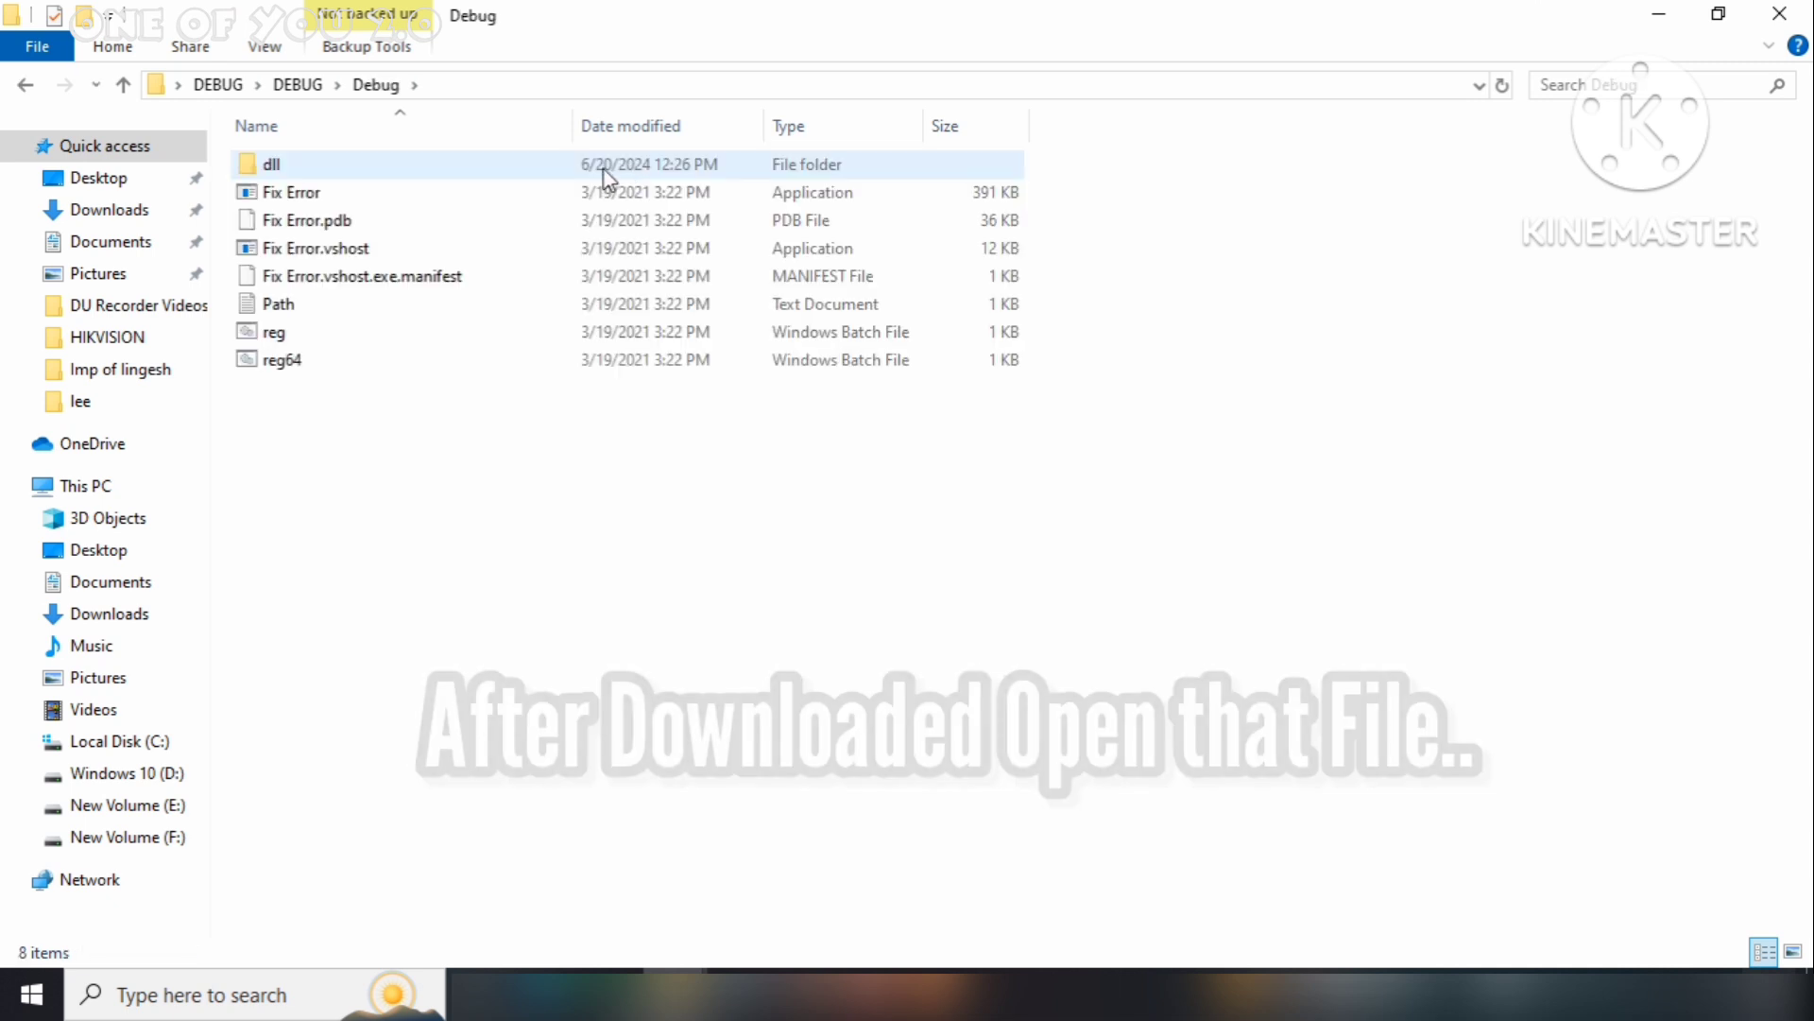
double_click(603, 168)
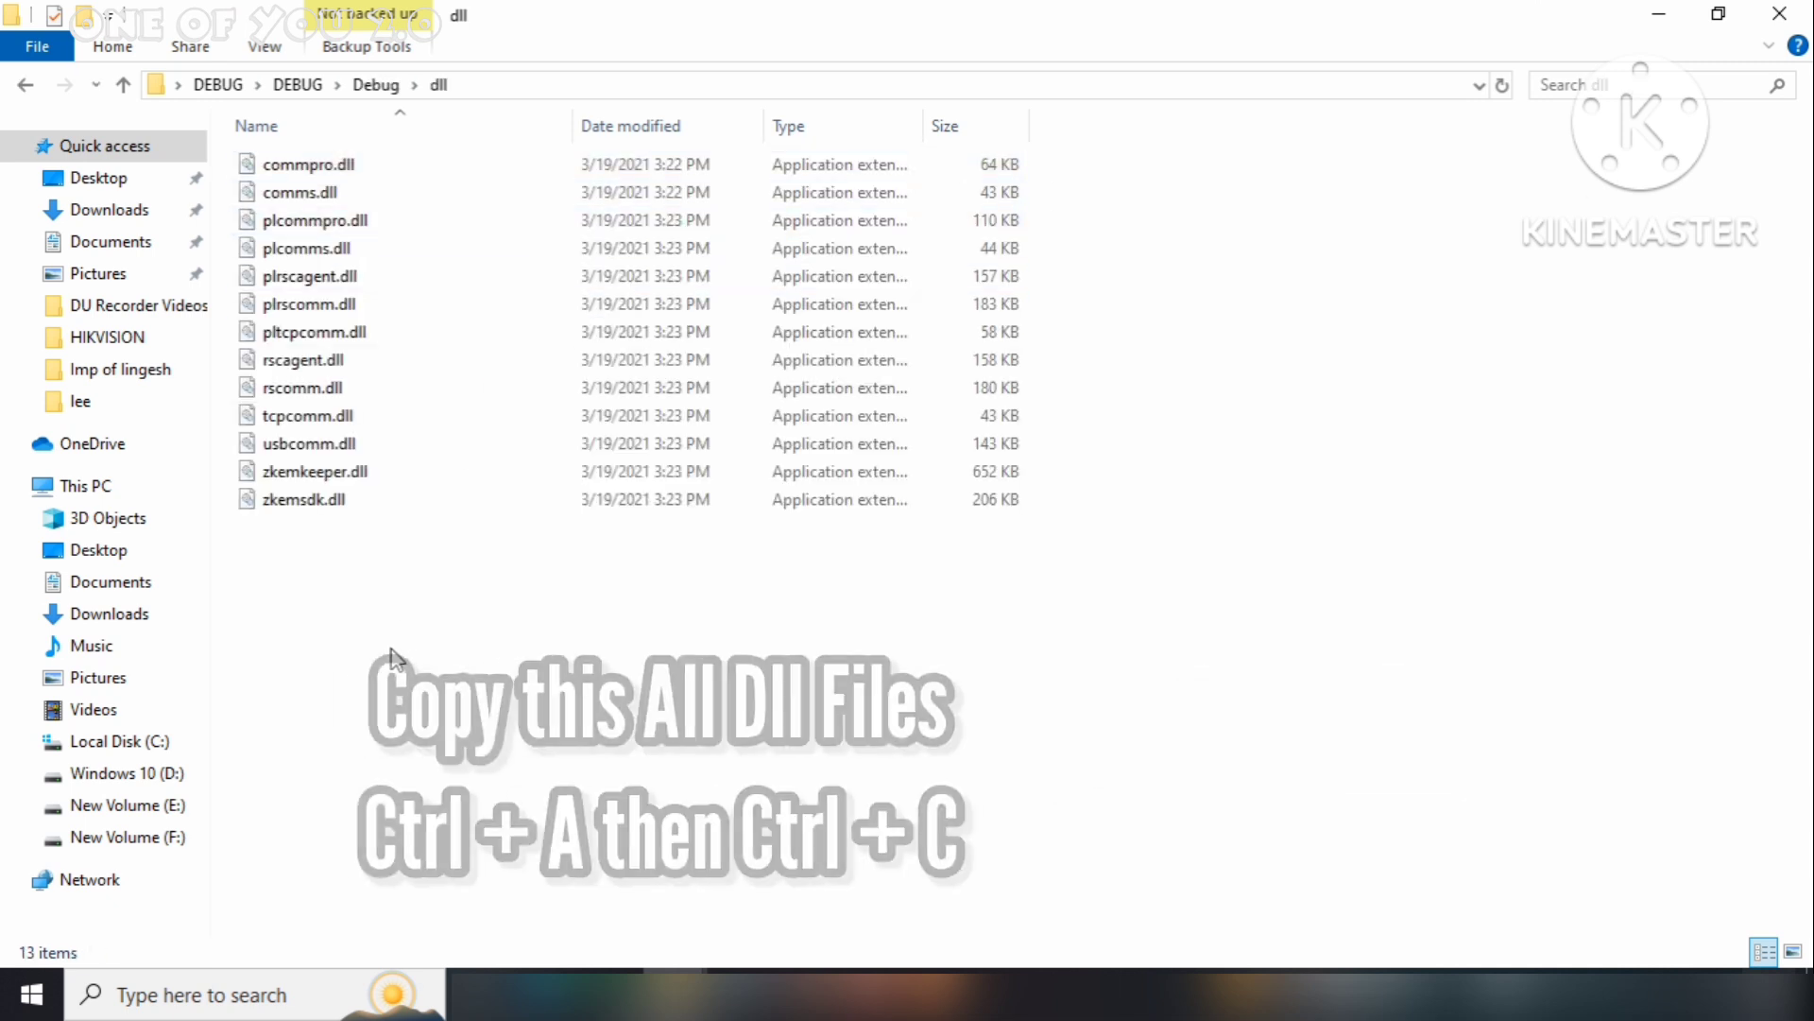
key(ctrl+a)
right_click(472, 388)
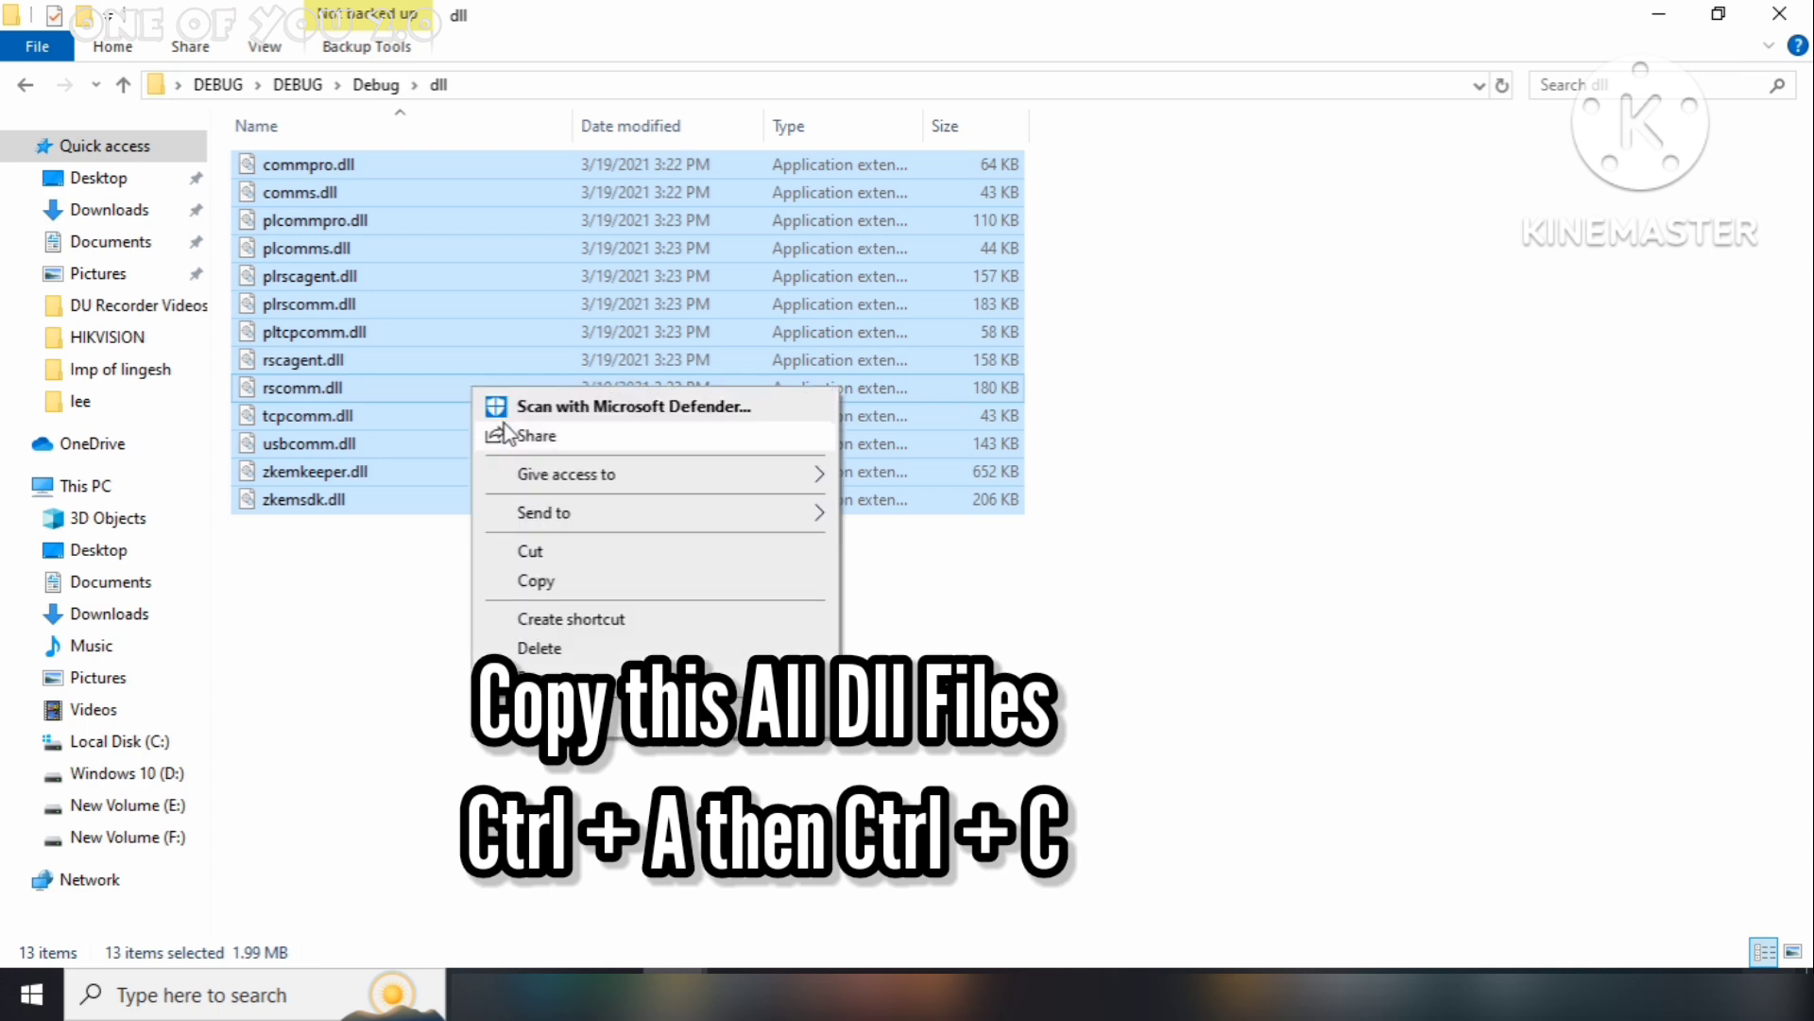
click(544, 582)
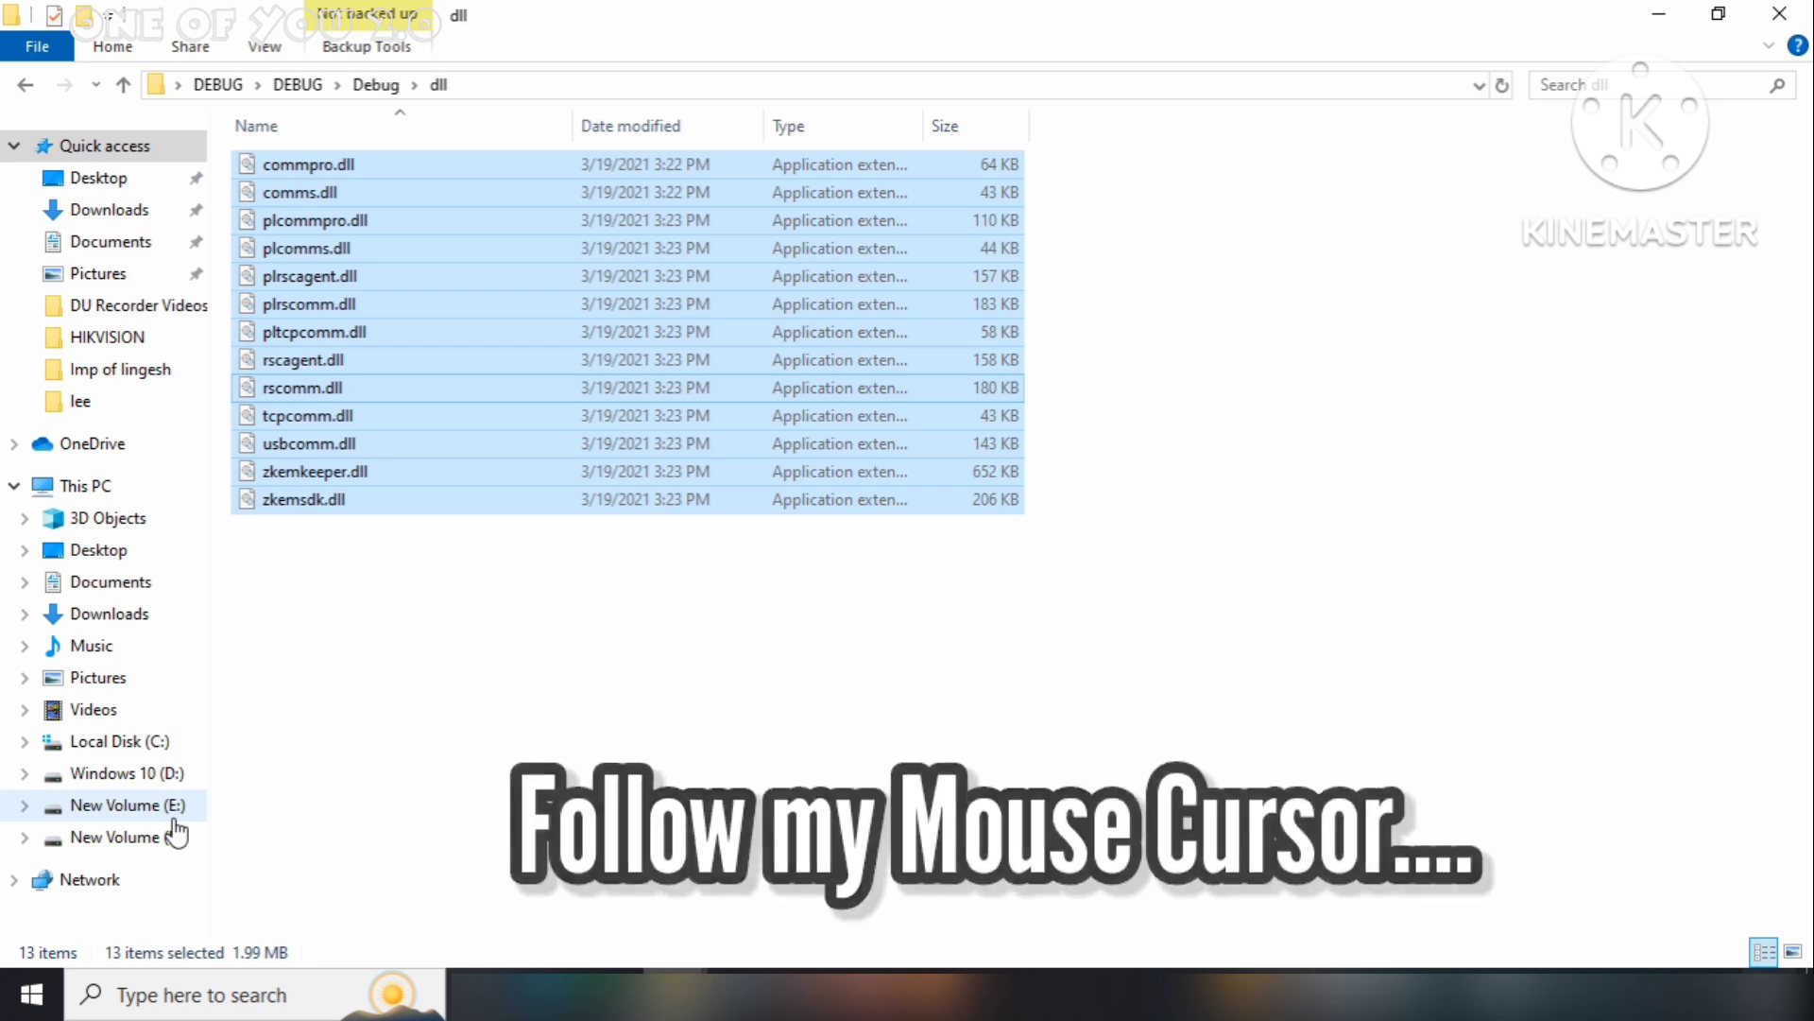
Paste the copied DLL files into C:\Windows\System32, granting administrator permission
click(169, 742)
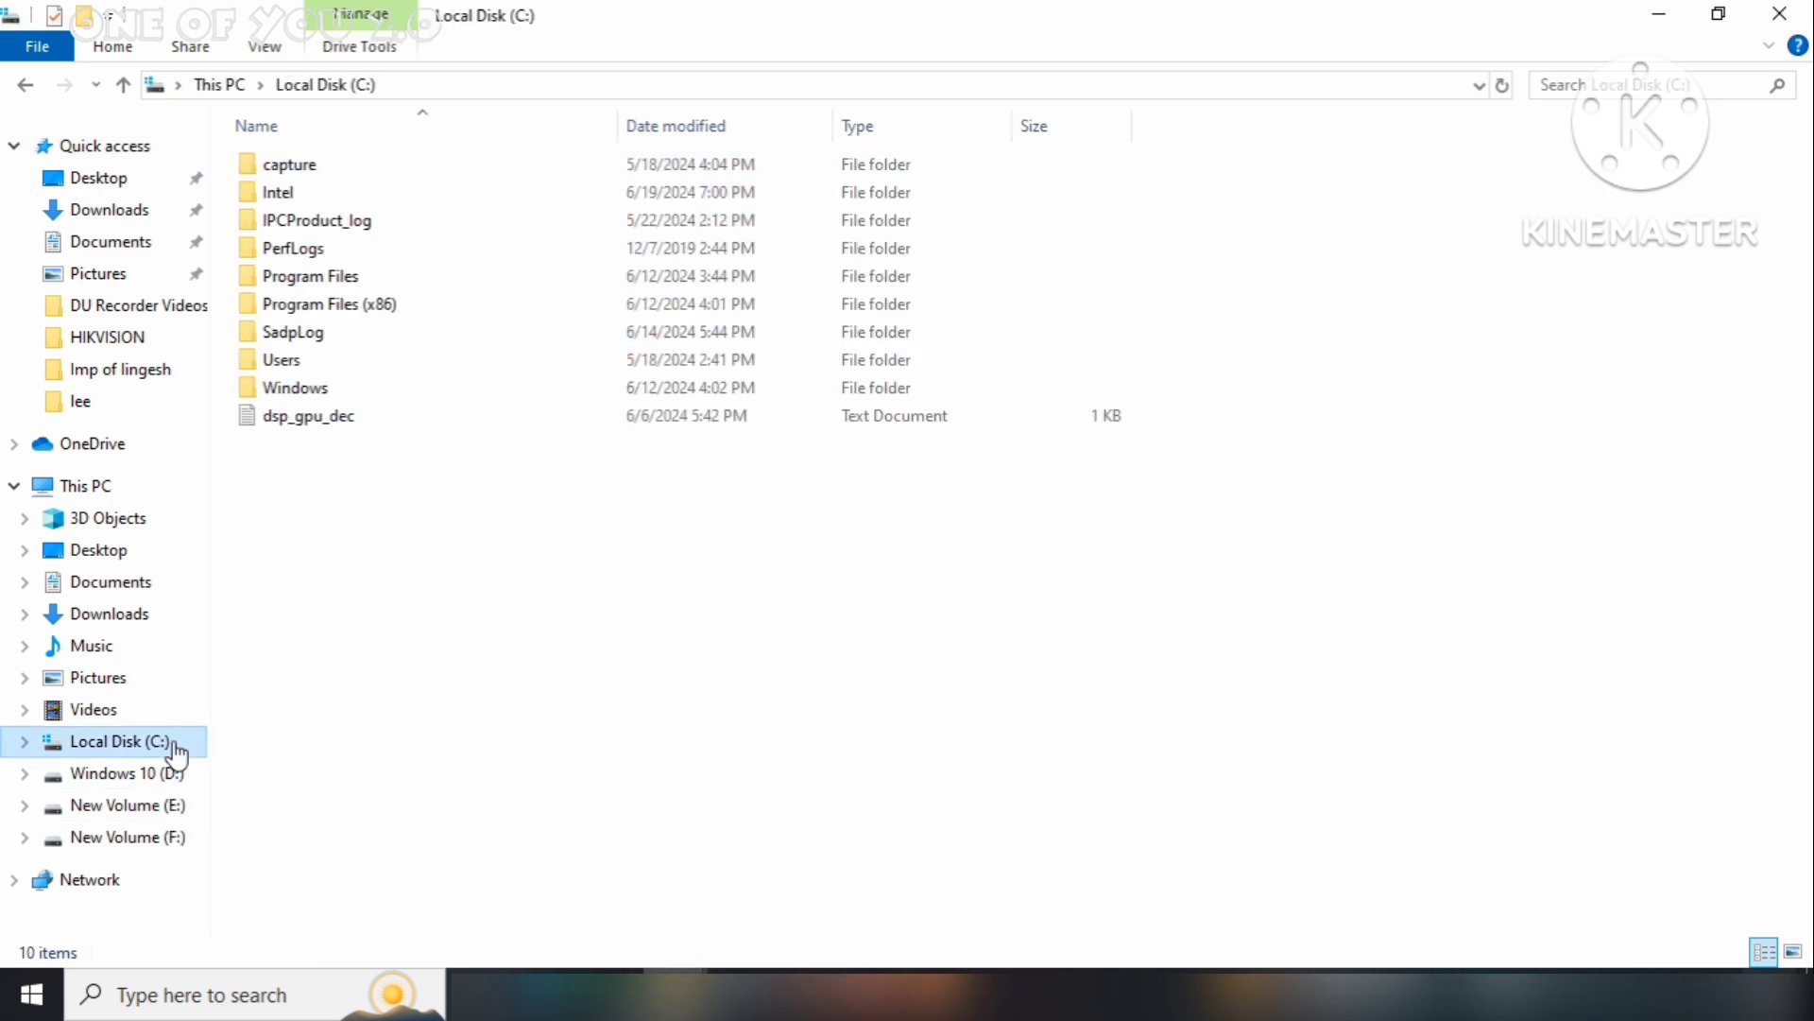
double_click(312, 391)
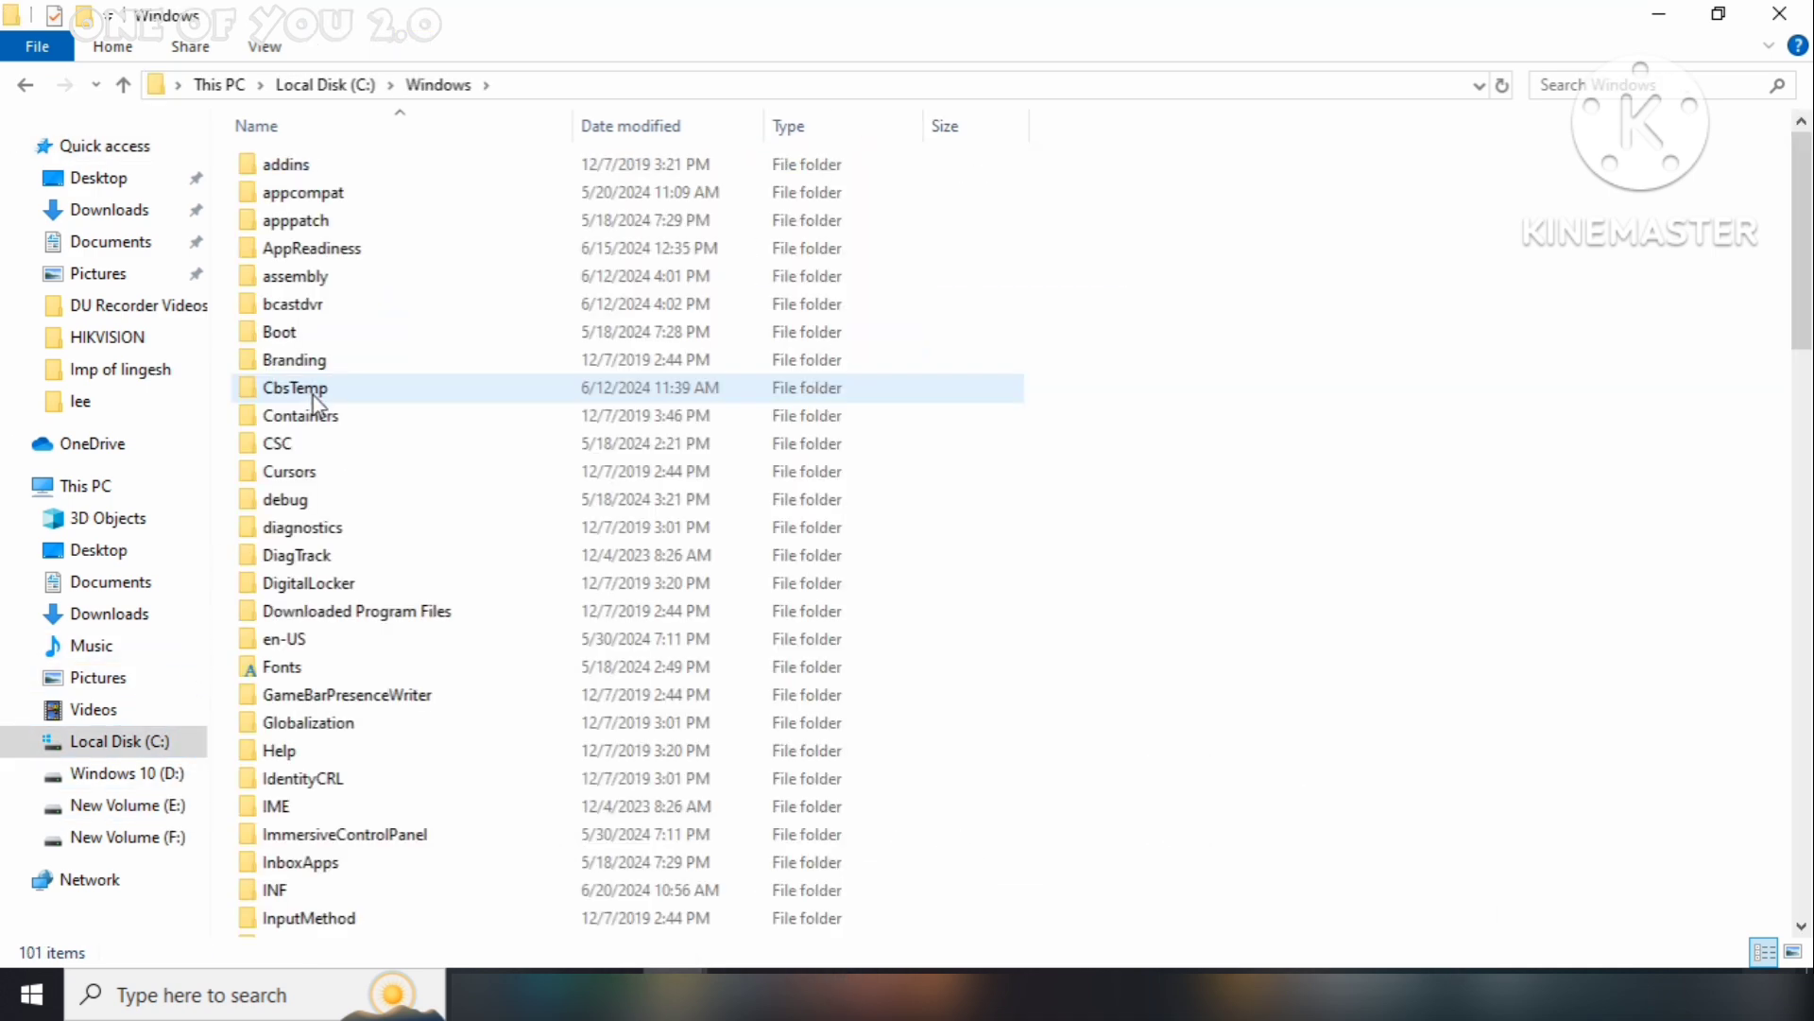
scroll(314, 403, down, 4)
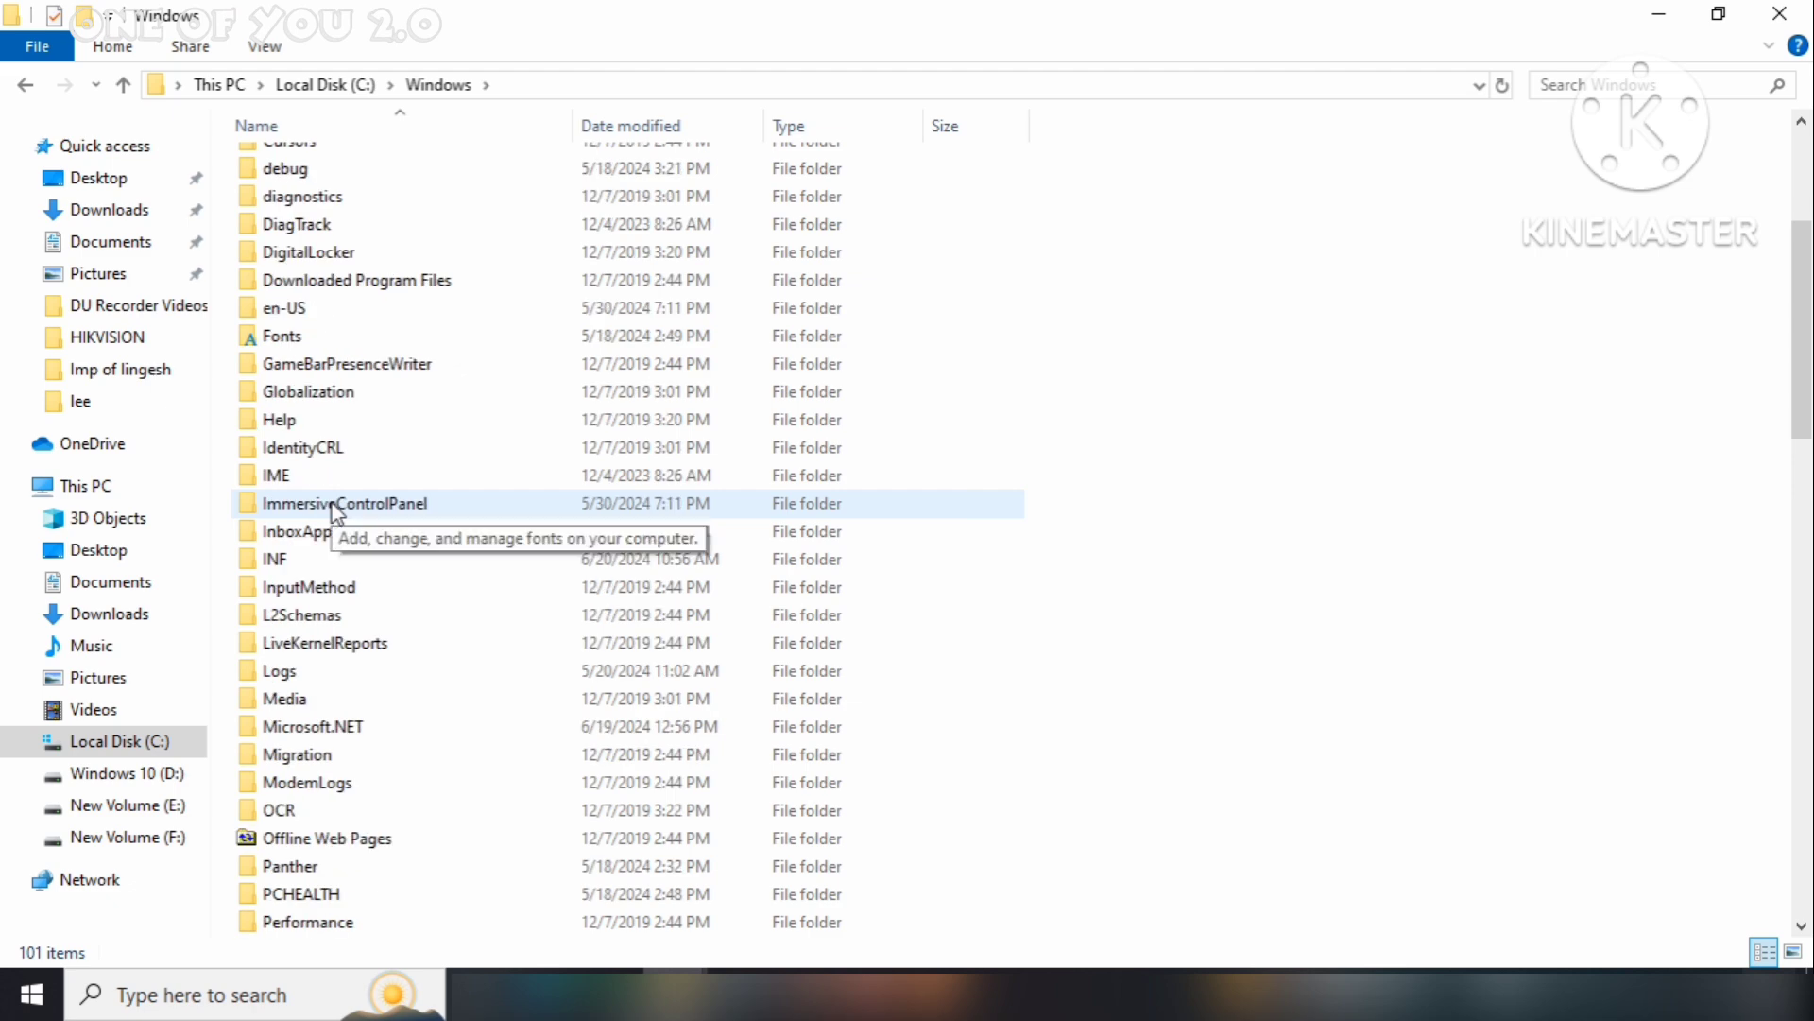
scroll(318, 581, down, 5)
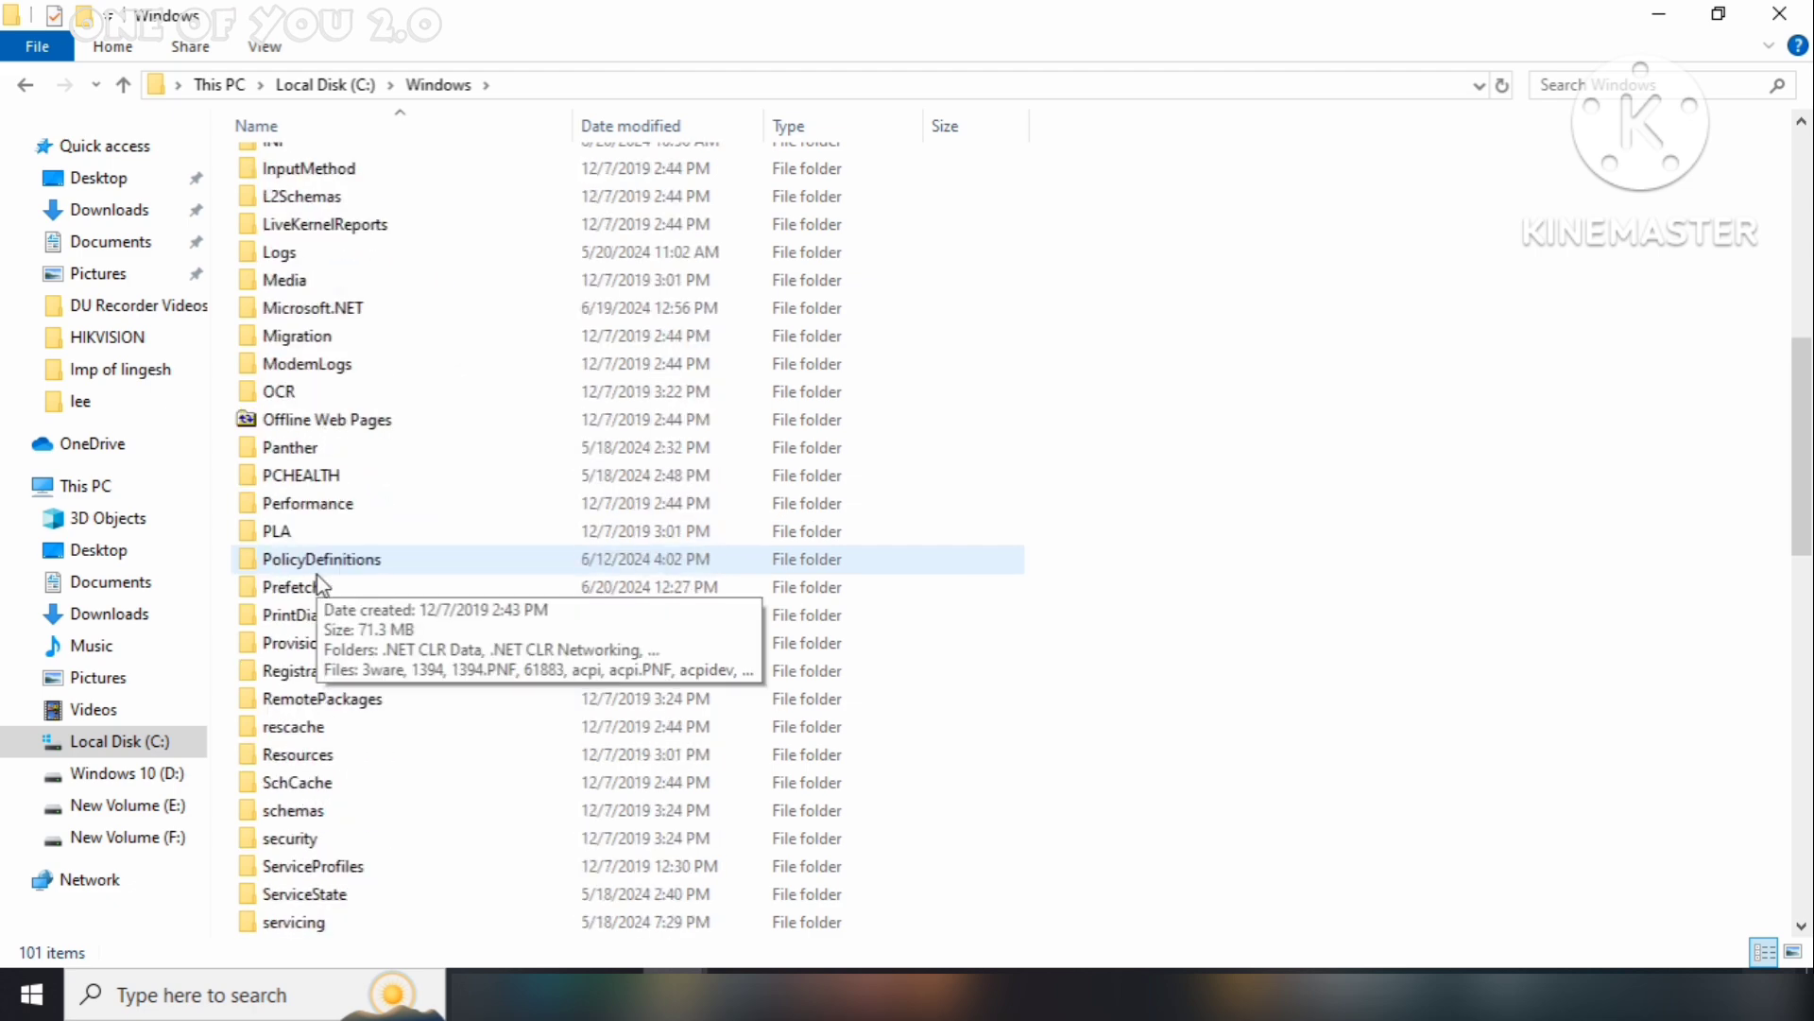
scroll(307, 675, down, 3)
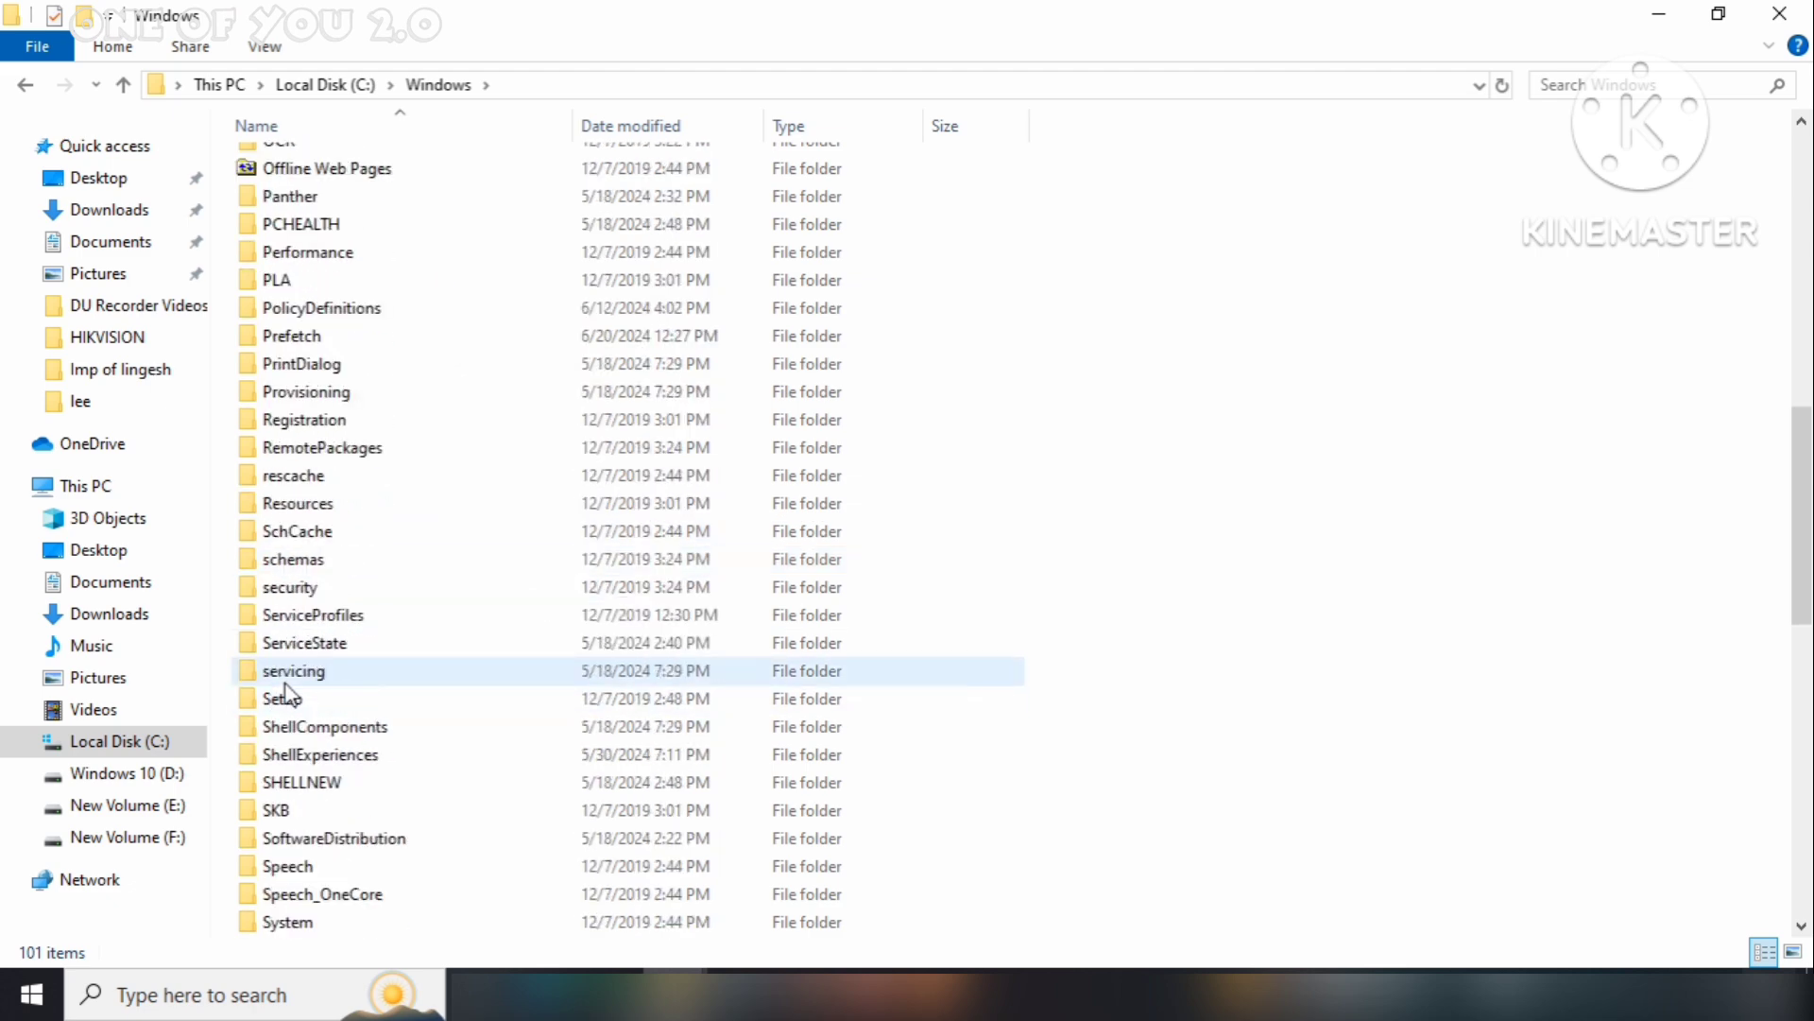
scroll(293, 704, down, 1)
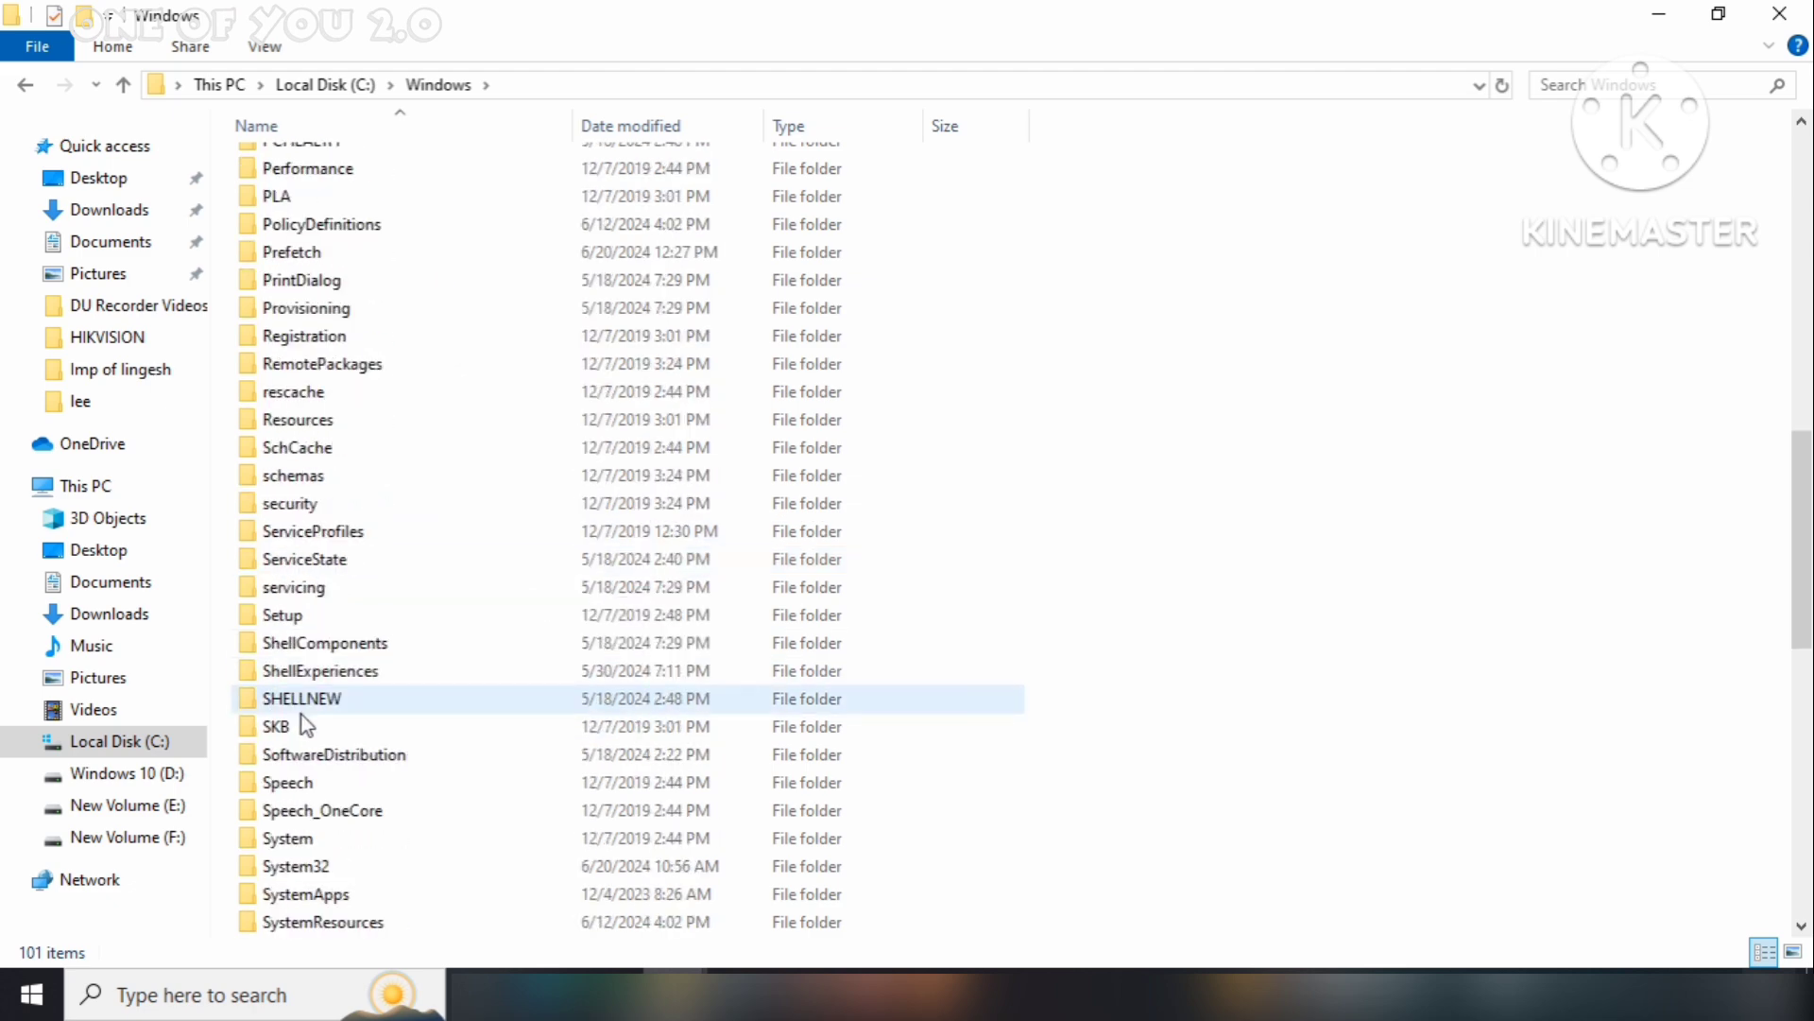
double_click(320, 870)
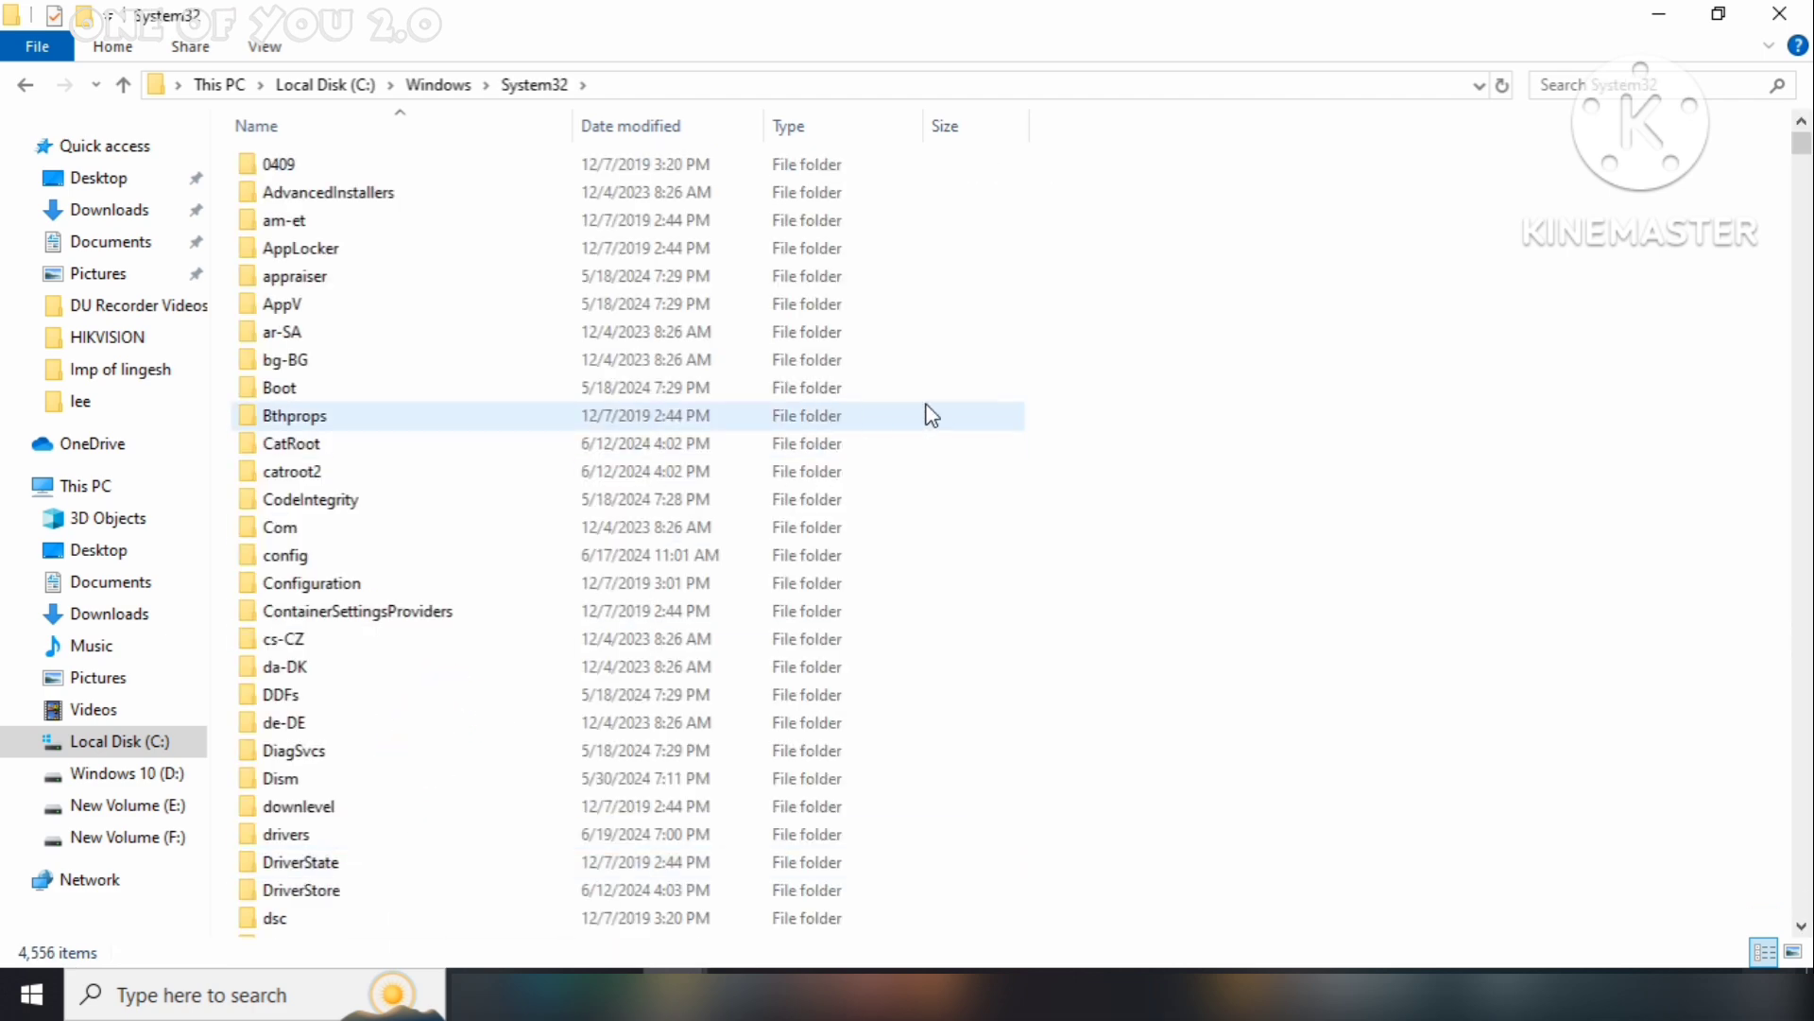
right_click(992, 416)
click(1049, 543)
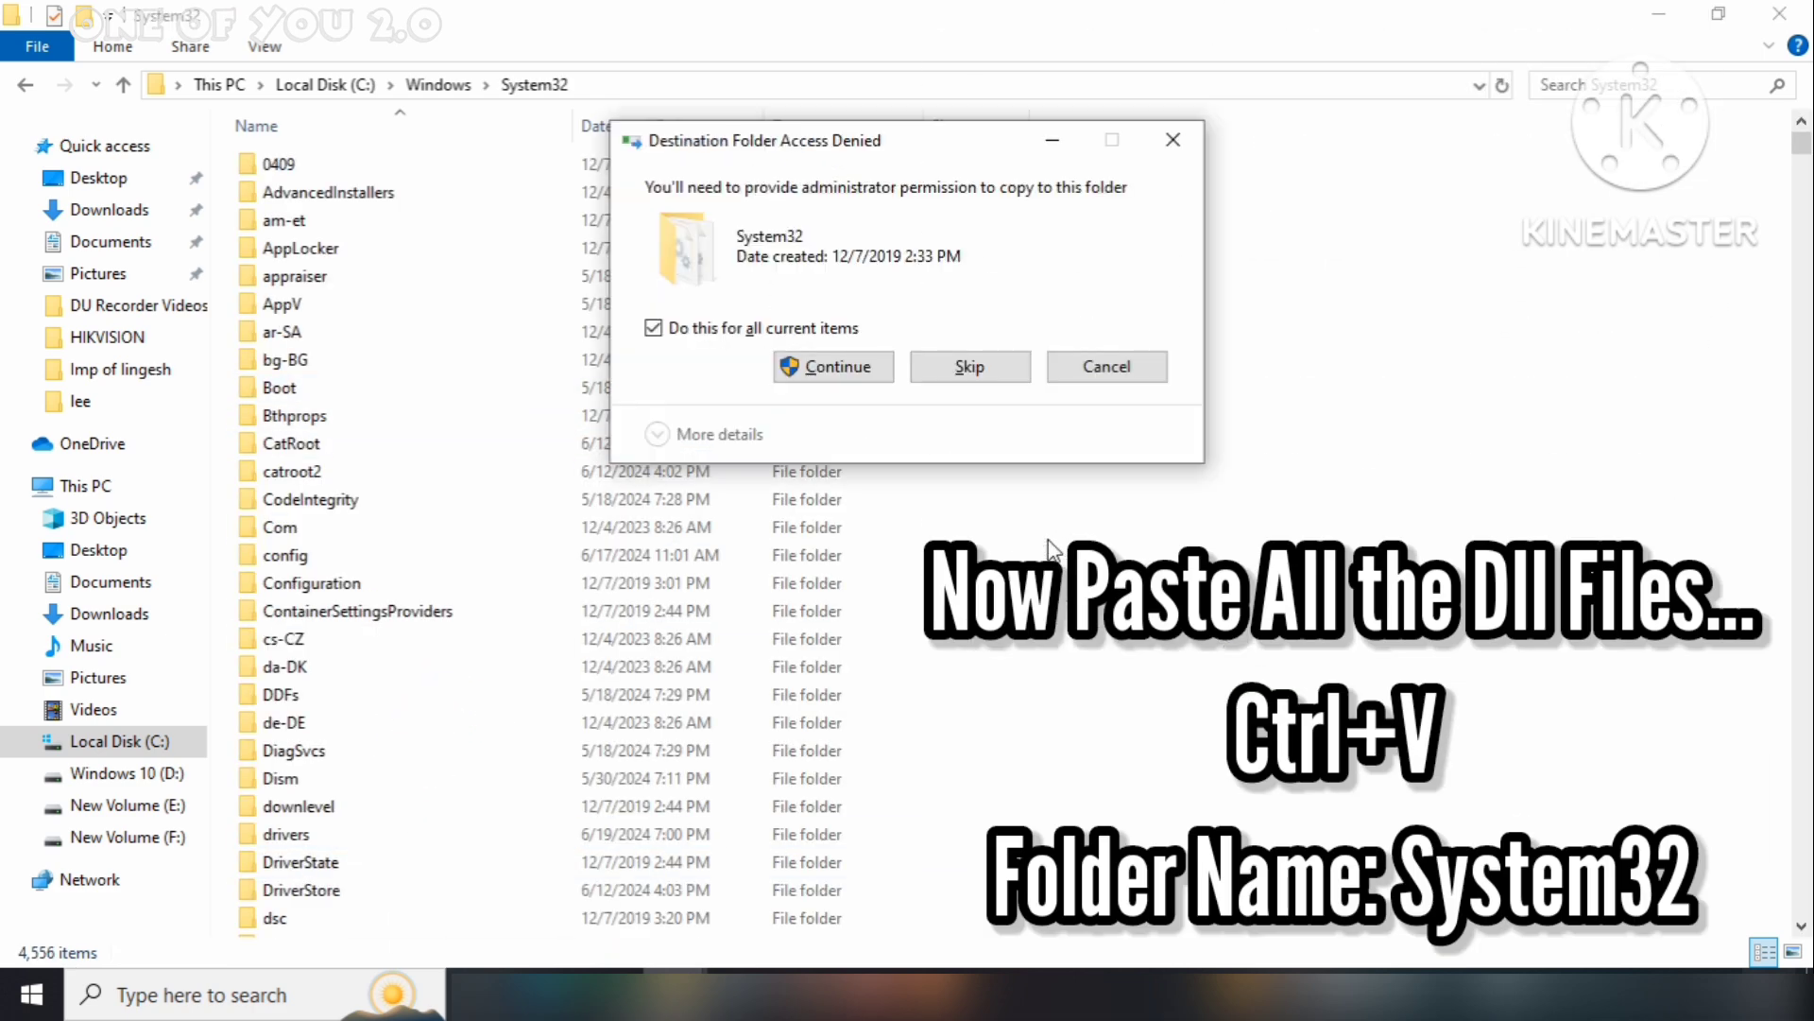
click(820, 367)
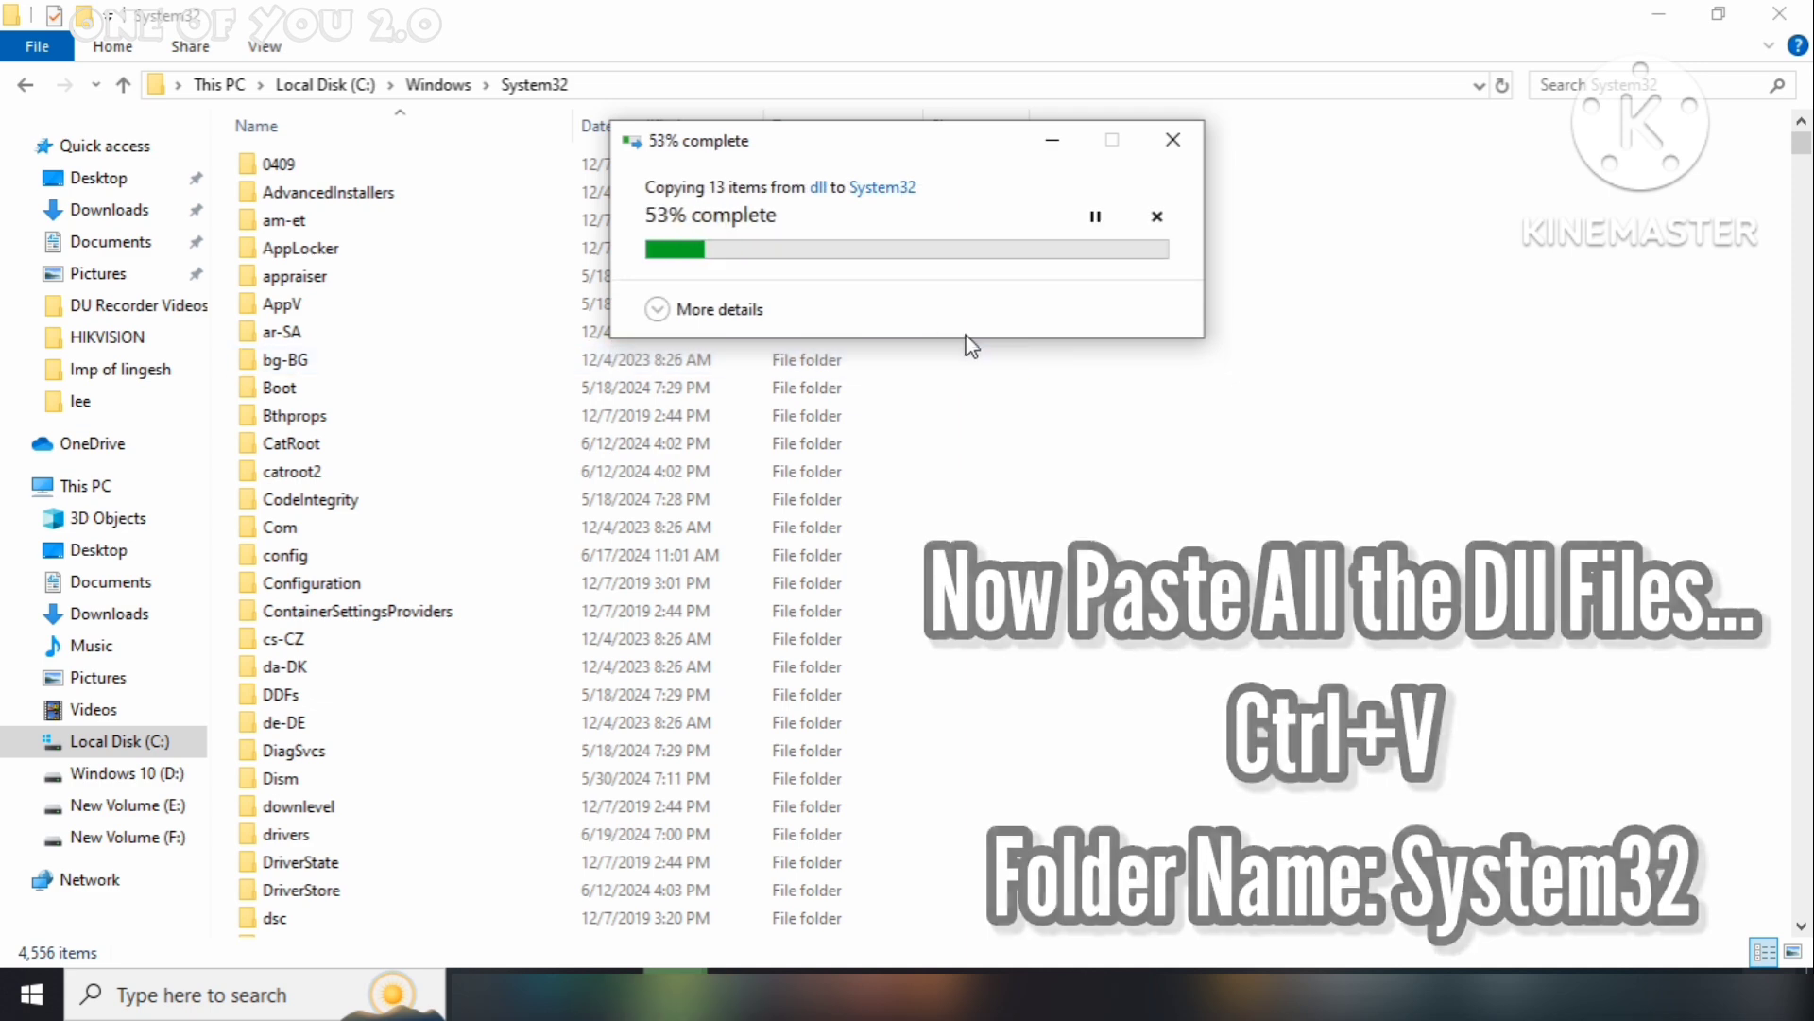
Paste the same DLL files into C:\Windows\SysWOW64, granting administrator permission
click(24, 87)
scroll(468, 450, down, 3)
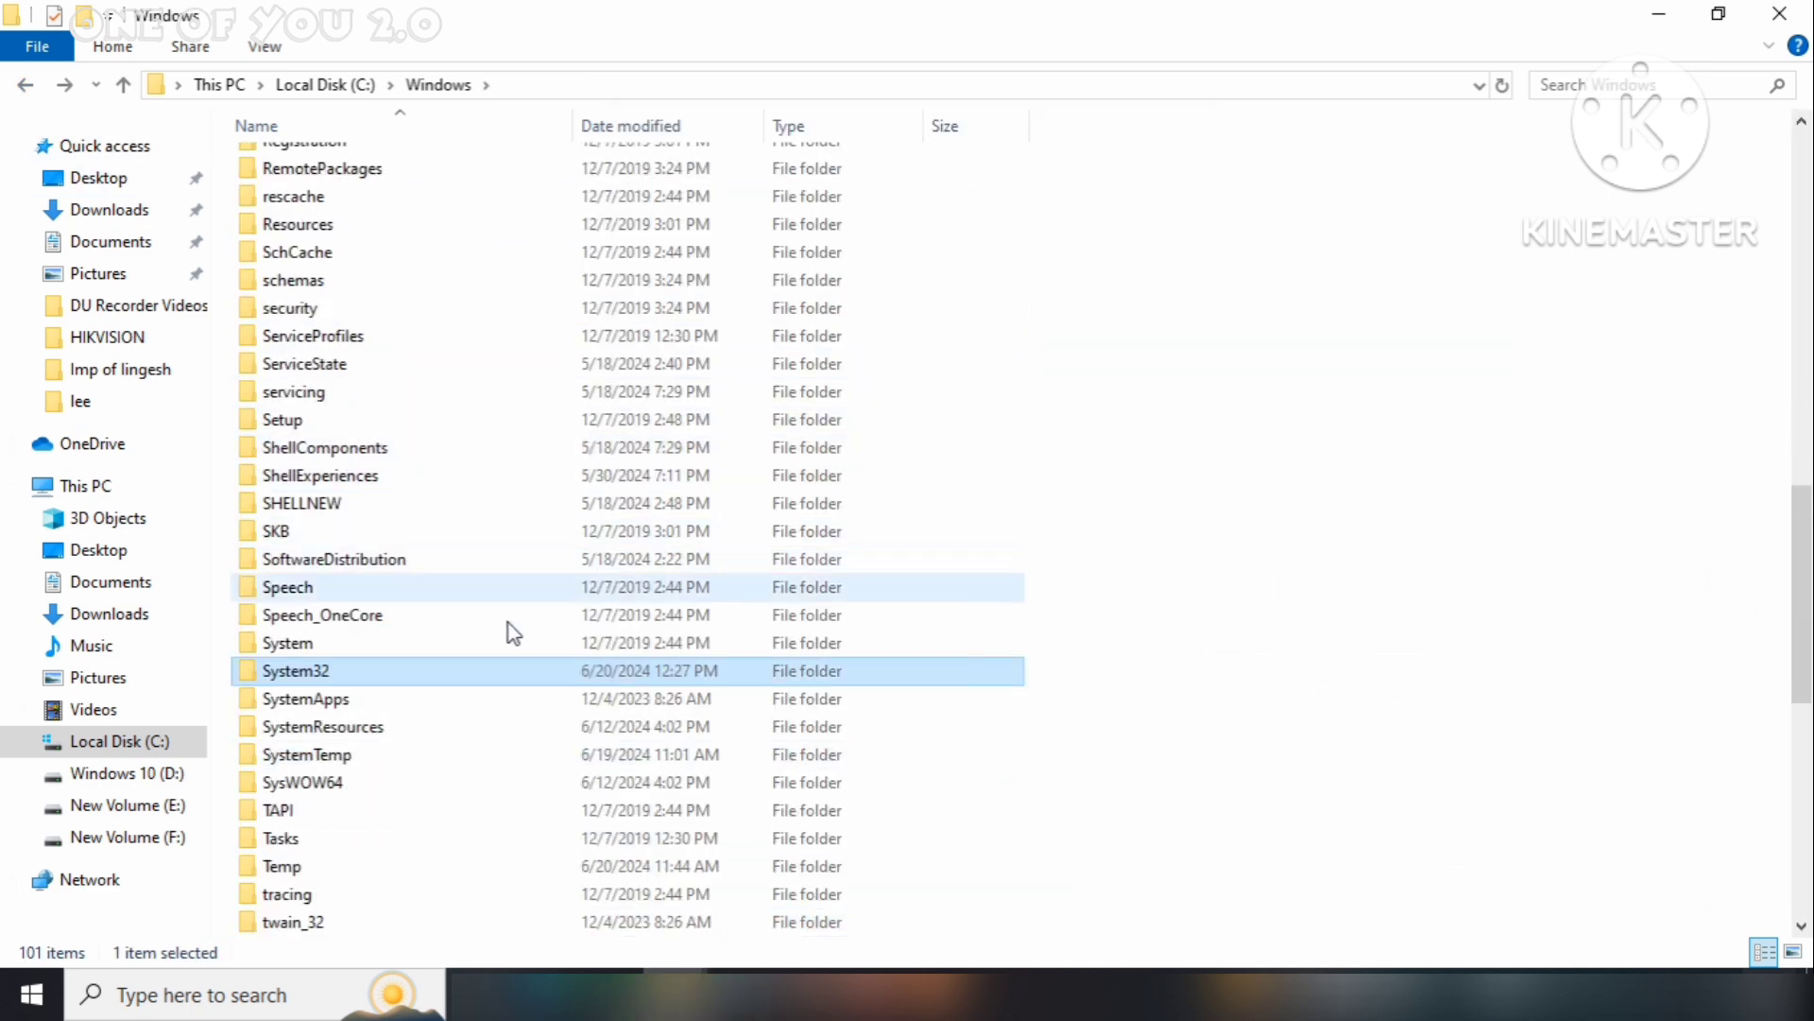
double_click(349, 782)
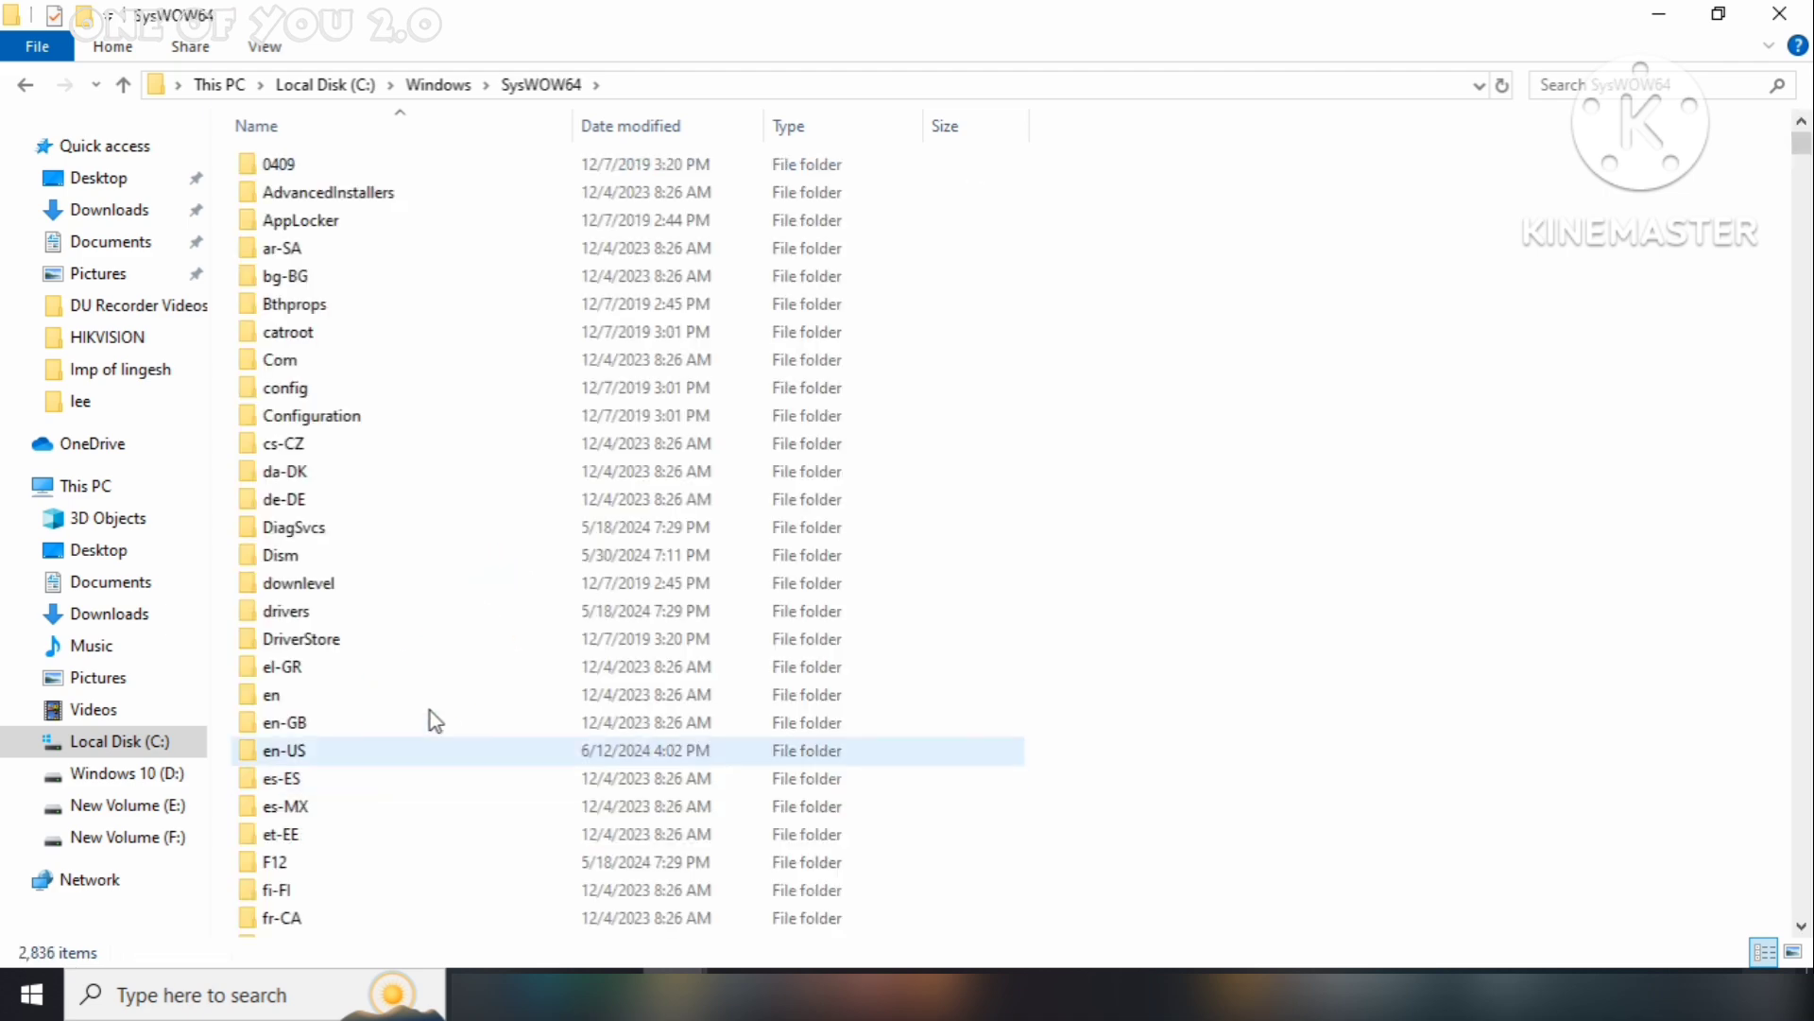
right_click(946, 342)
click(1012, 483)
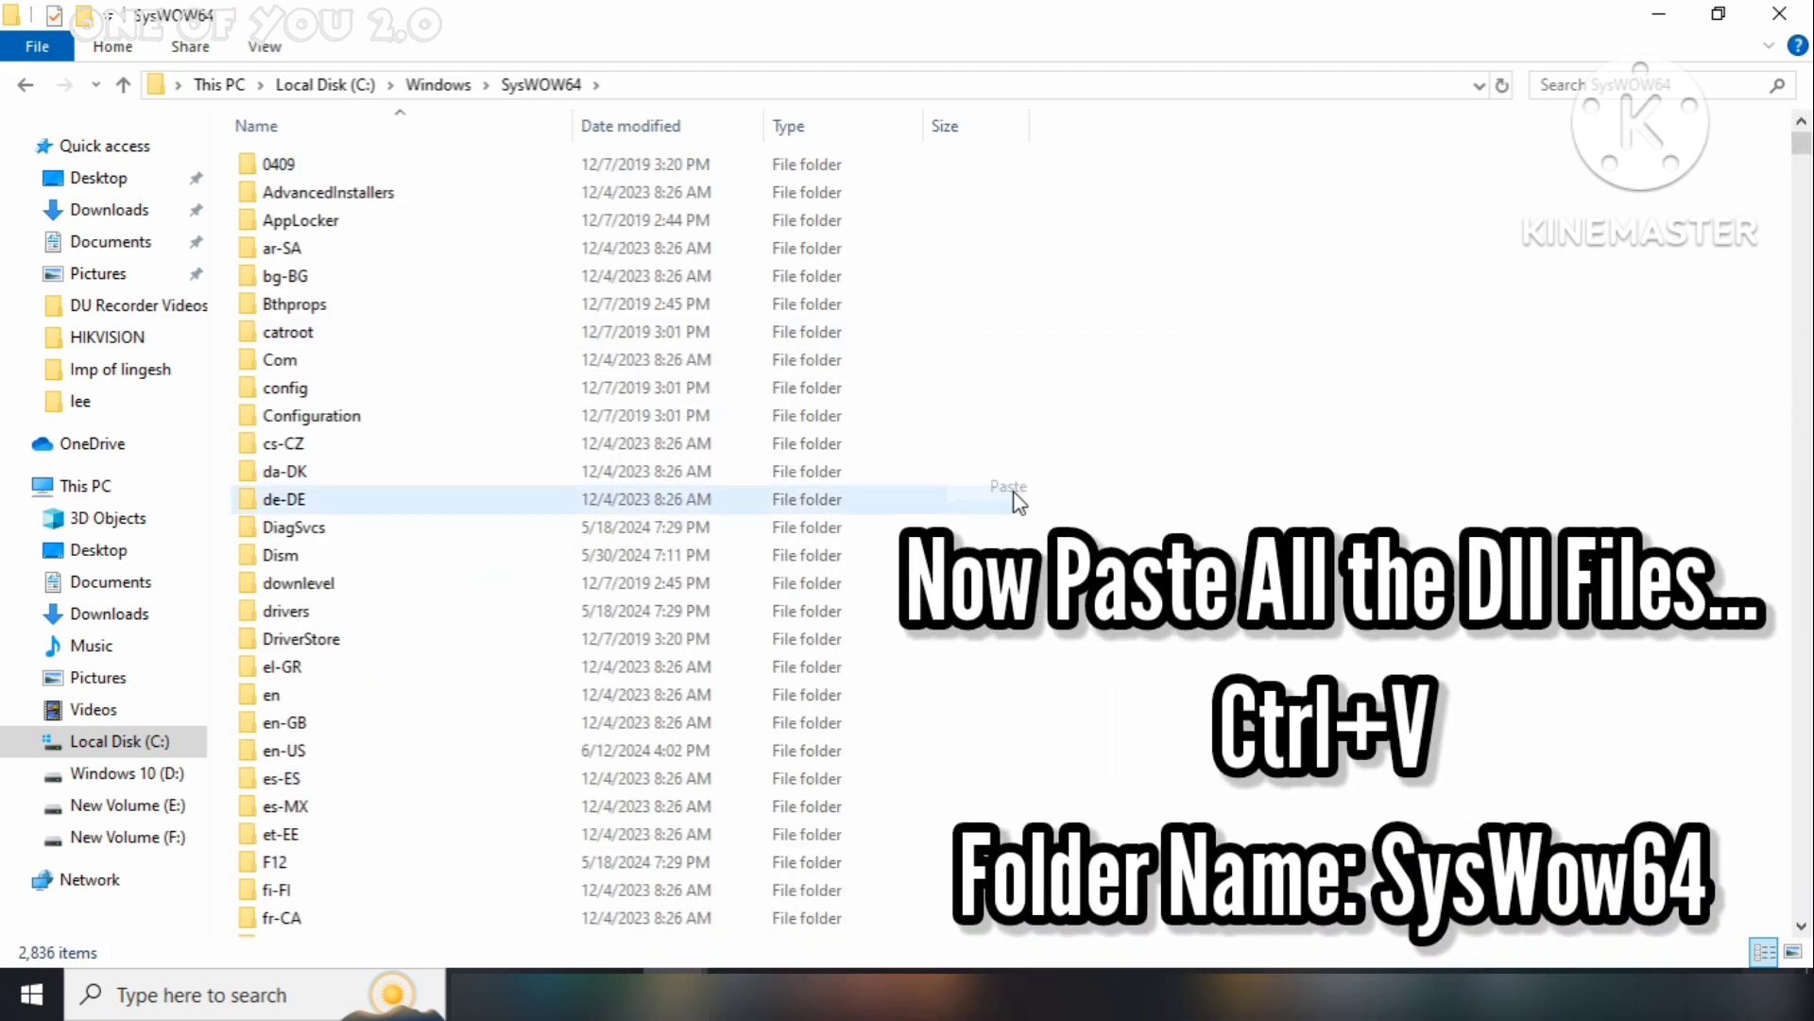
click(810, 366)
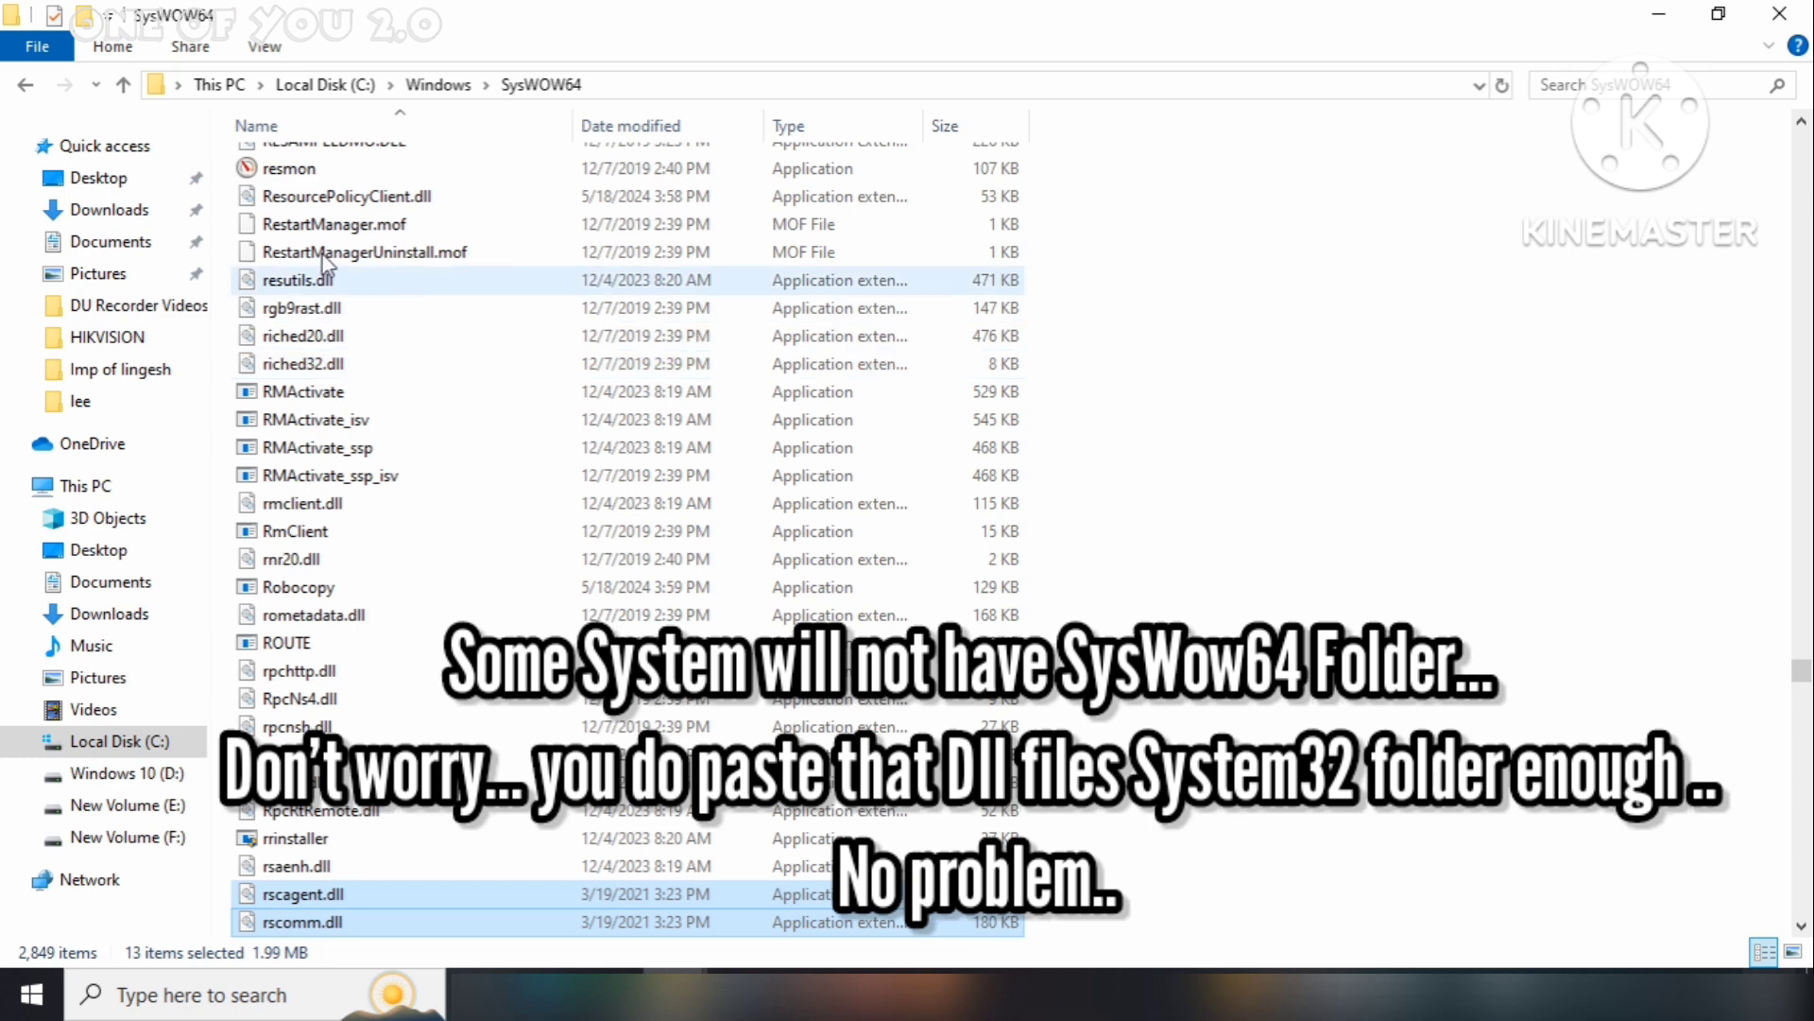
Navigate back to the DEBUG\Debug folder
click(21, 86)
click(21, 86)
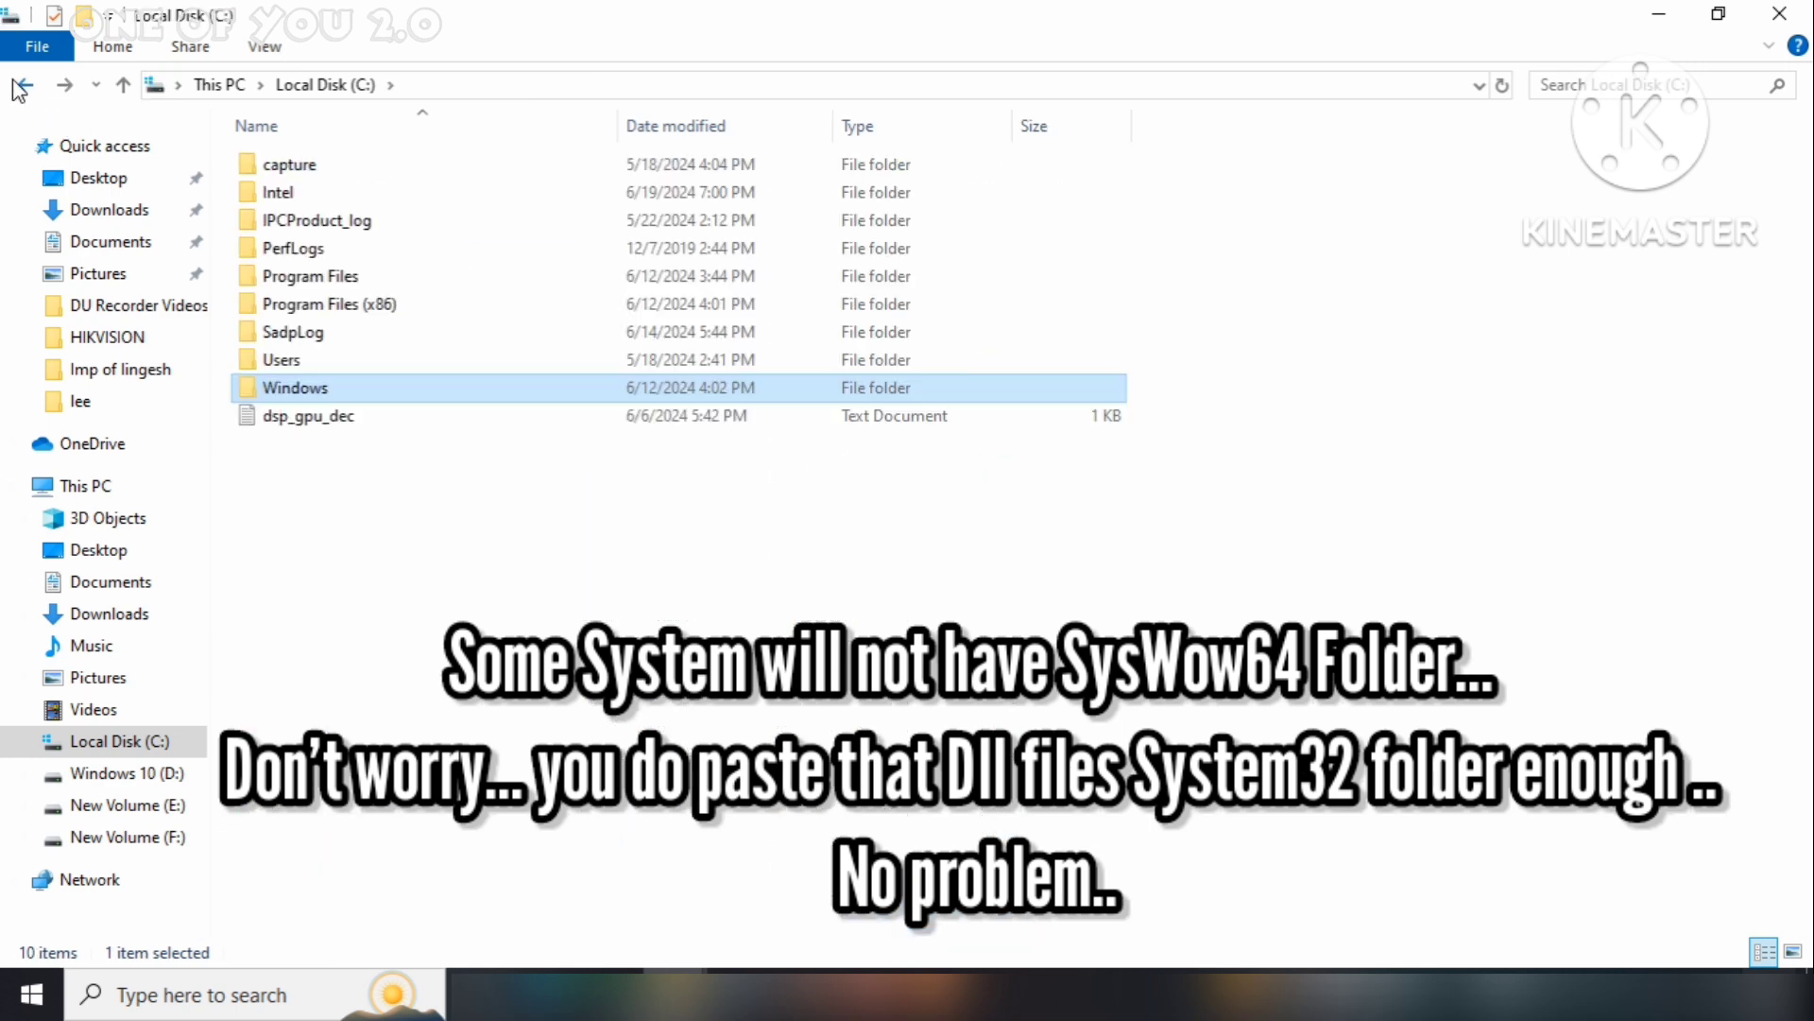
click(20, 86)
click(20, 86)
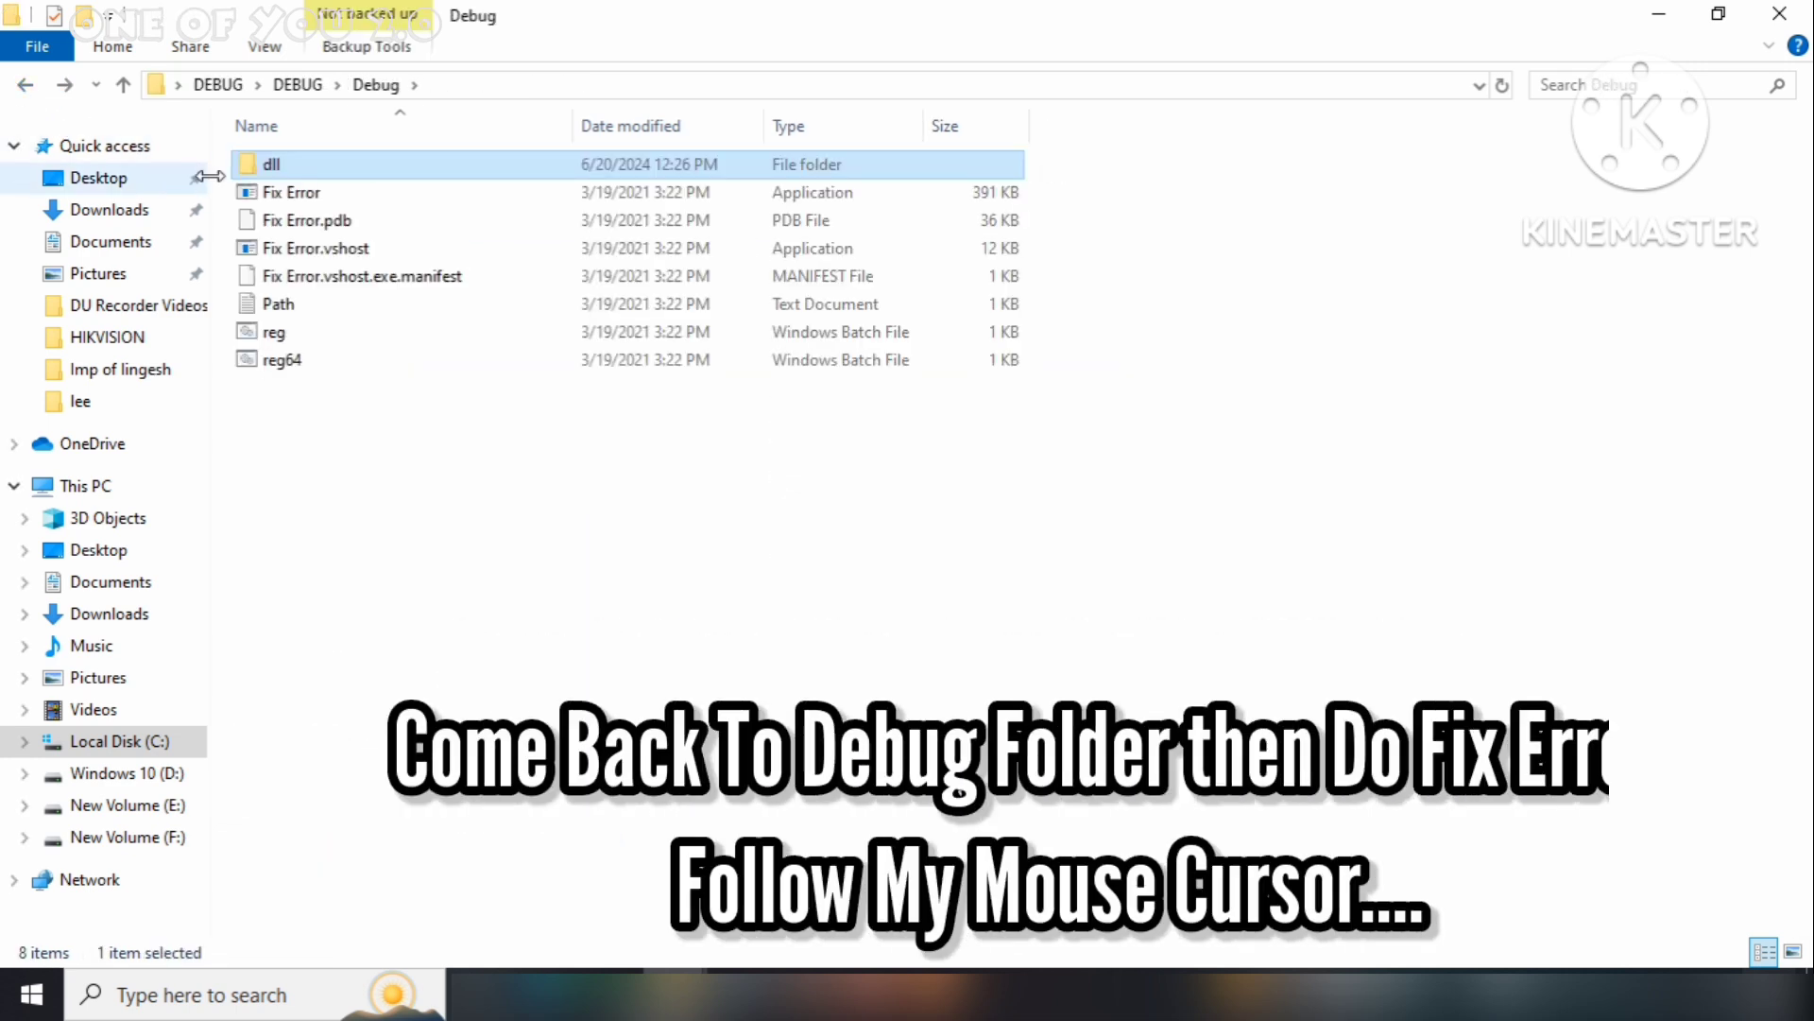
Launch the Fix Error tool and run the 32-bit dll repair, allowing it through UAC
click(289, 194)
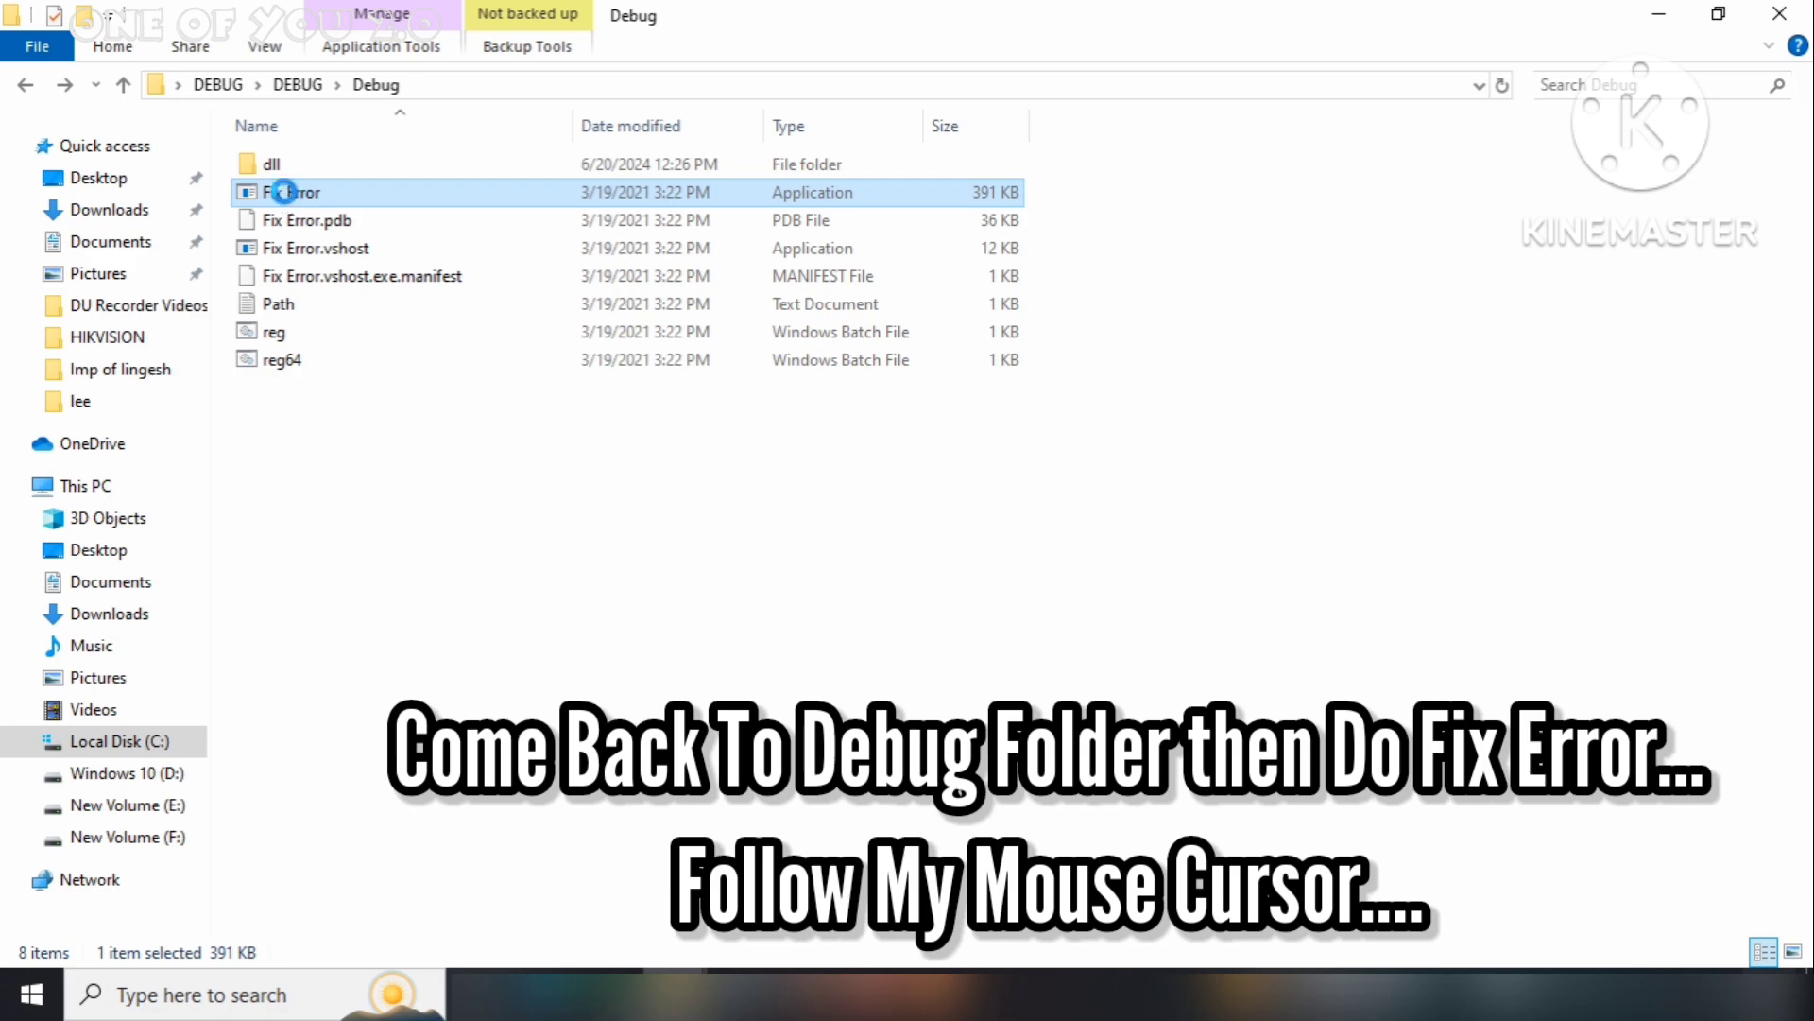
double_click(283, 192)
click(167, 179)
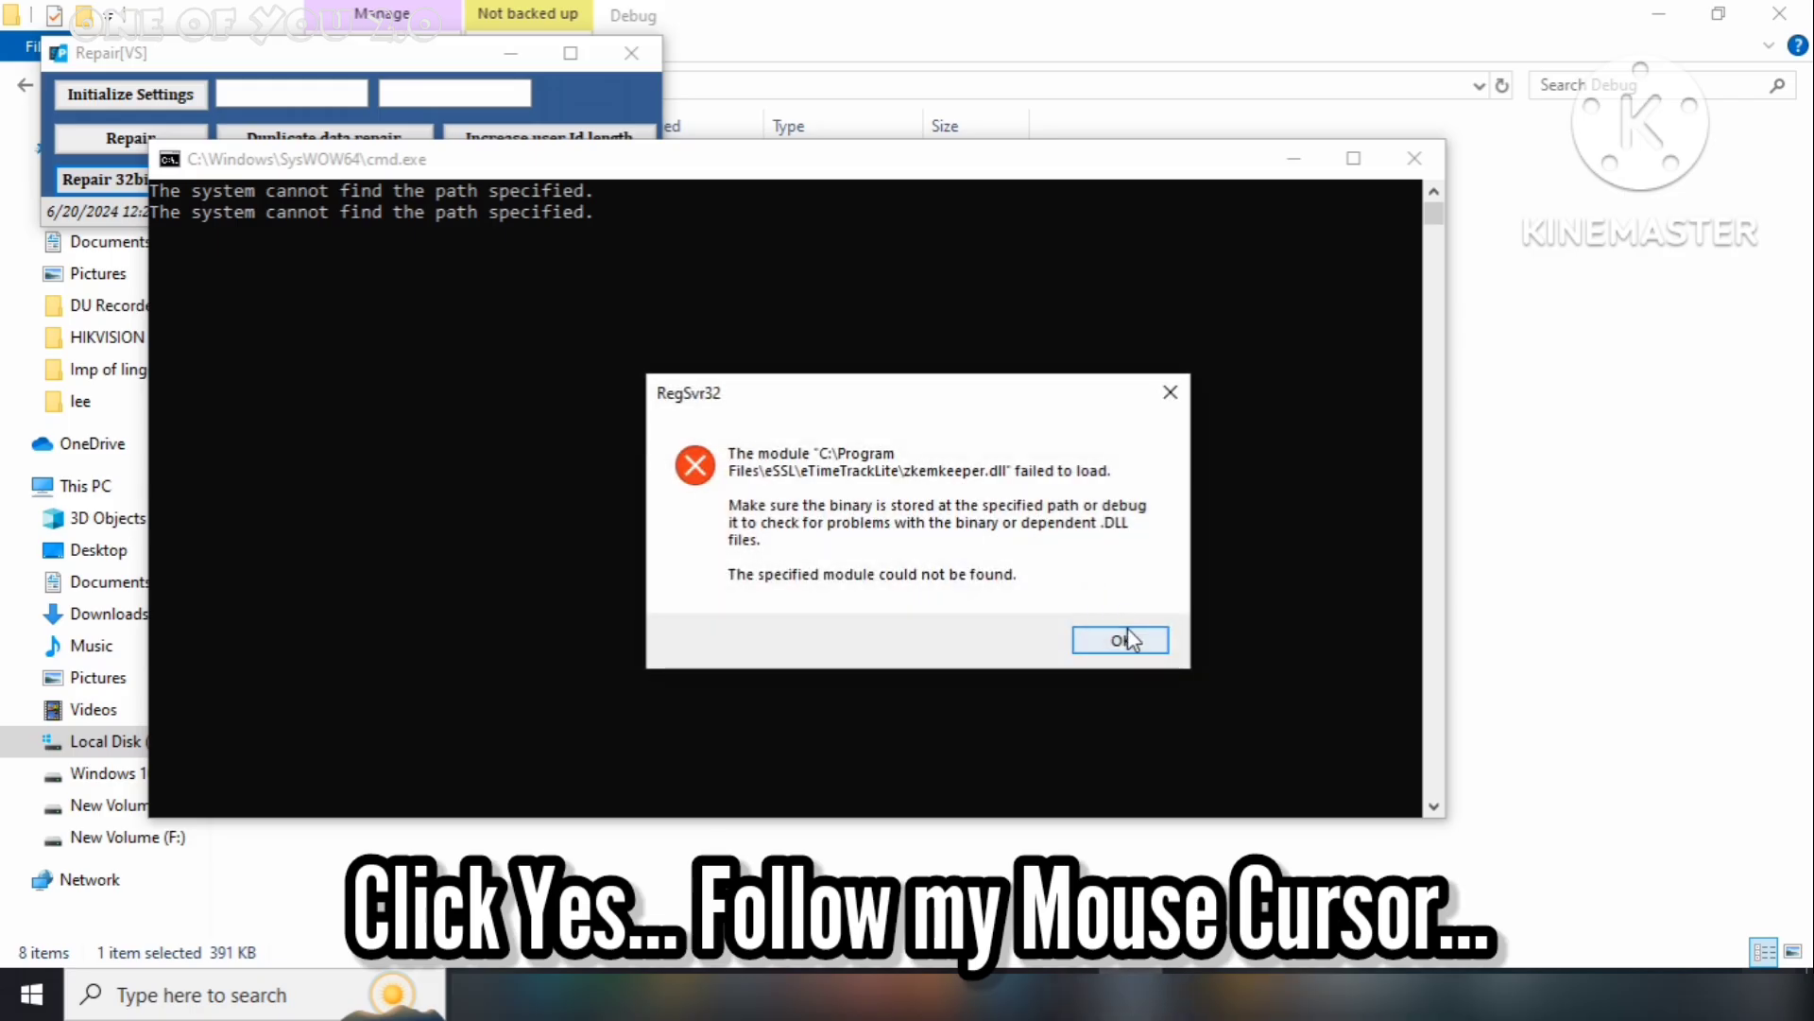
click(1121, 635)
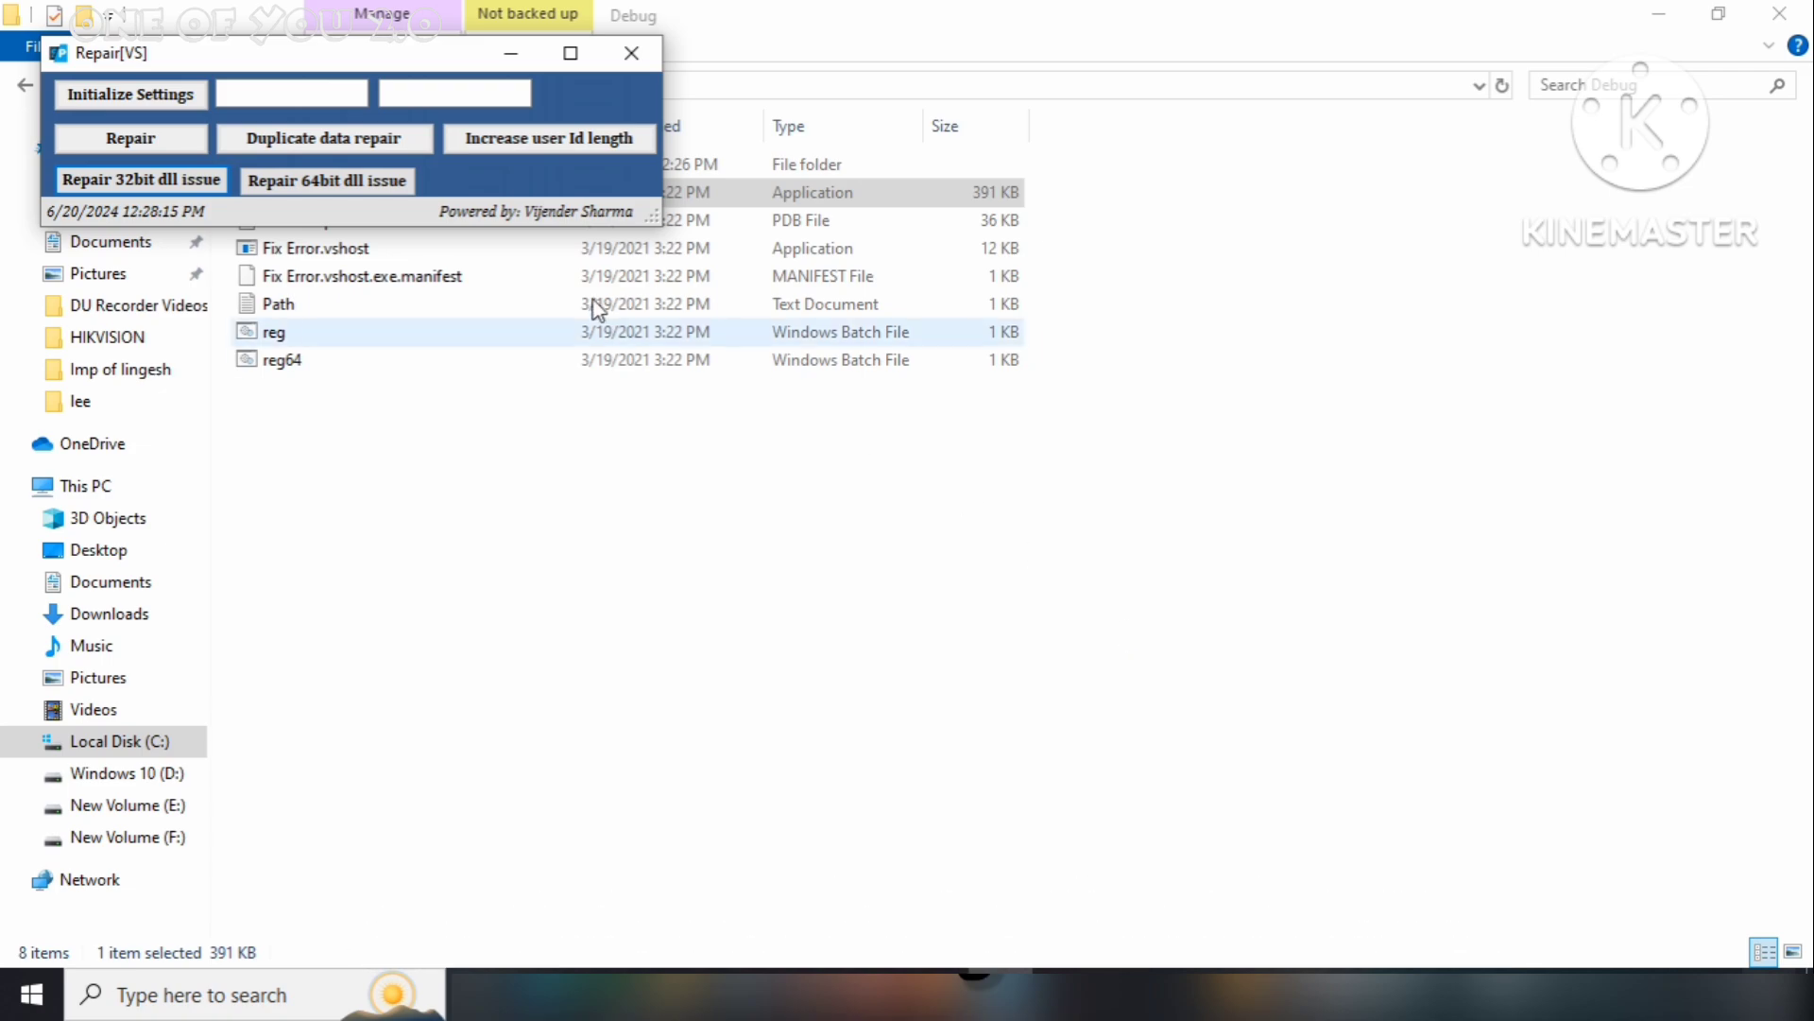
Run the 64-bit dll repair, dismiss both RegSvr32 messages, and close Repair[VS]
click(326, 179)
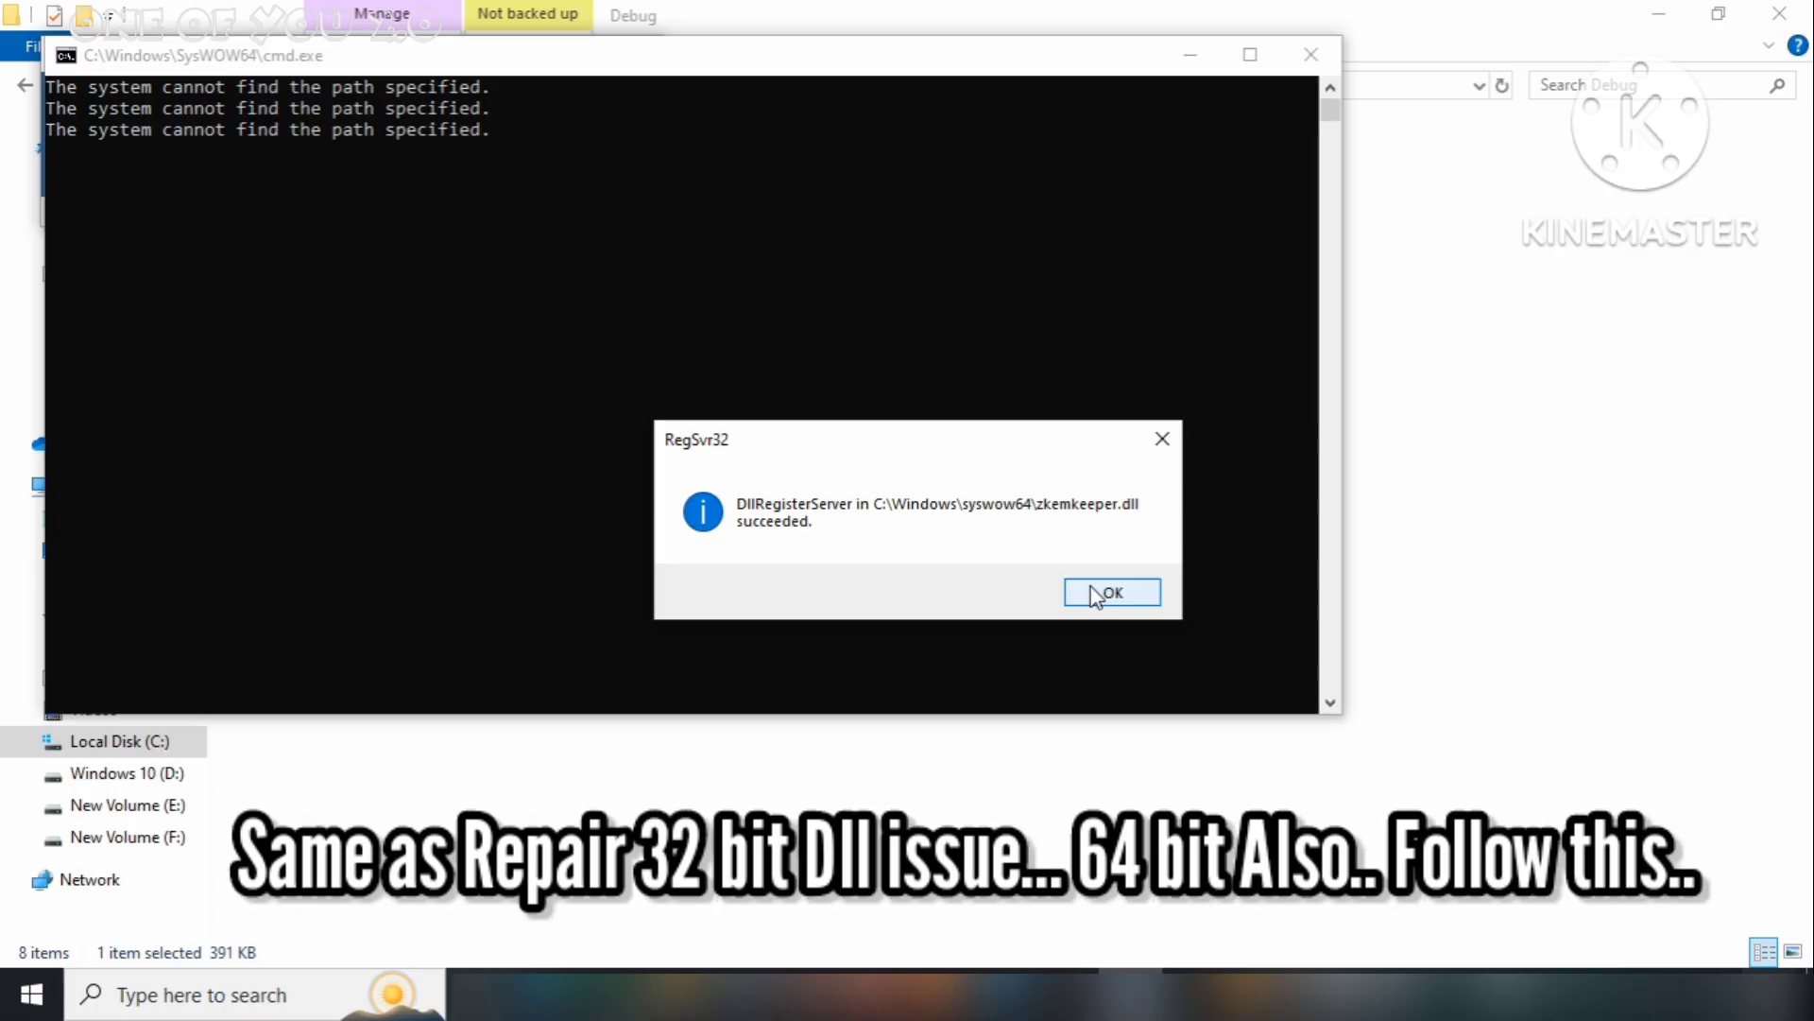
click(1091, 593)
click(1091, 594)
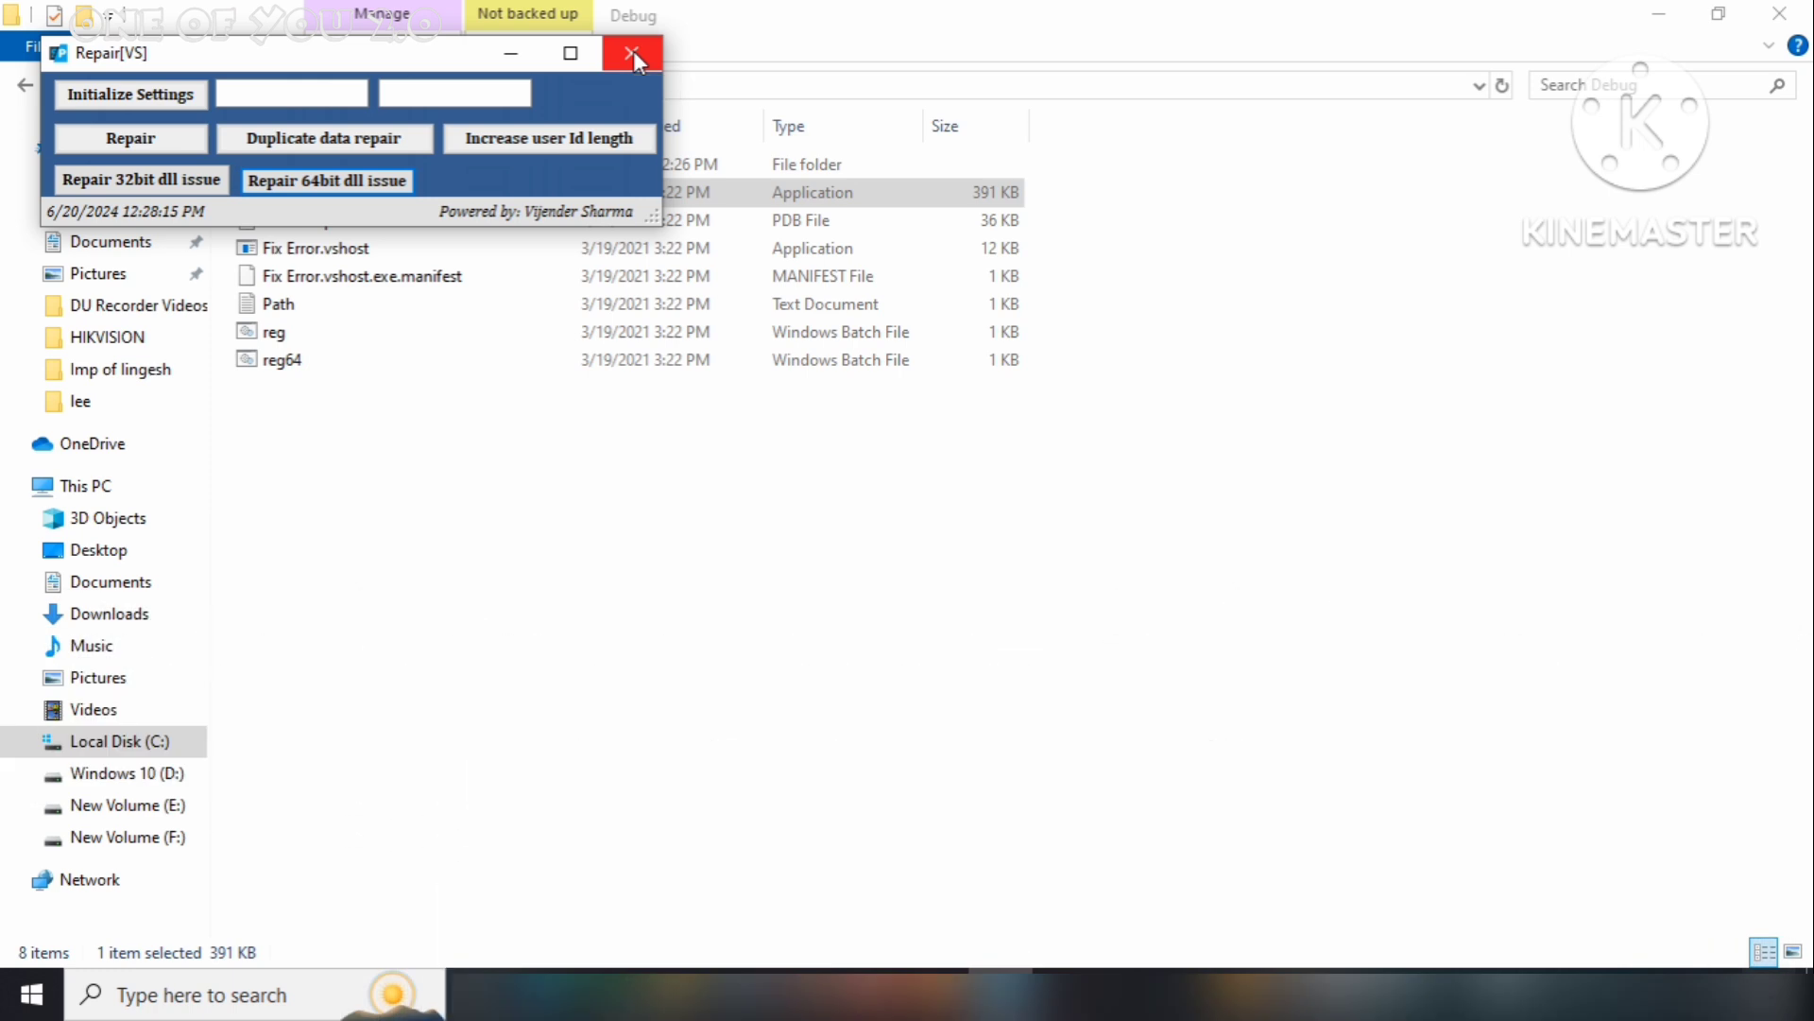
click(633, 53)
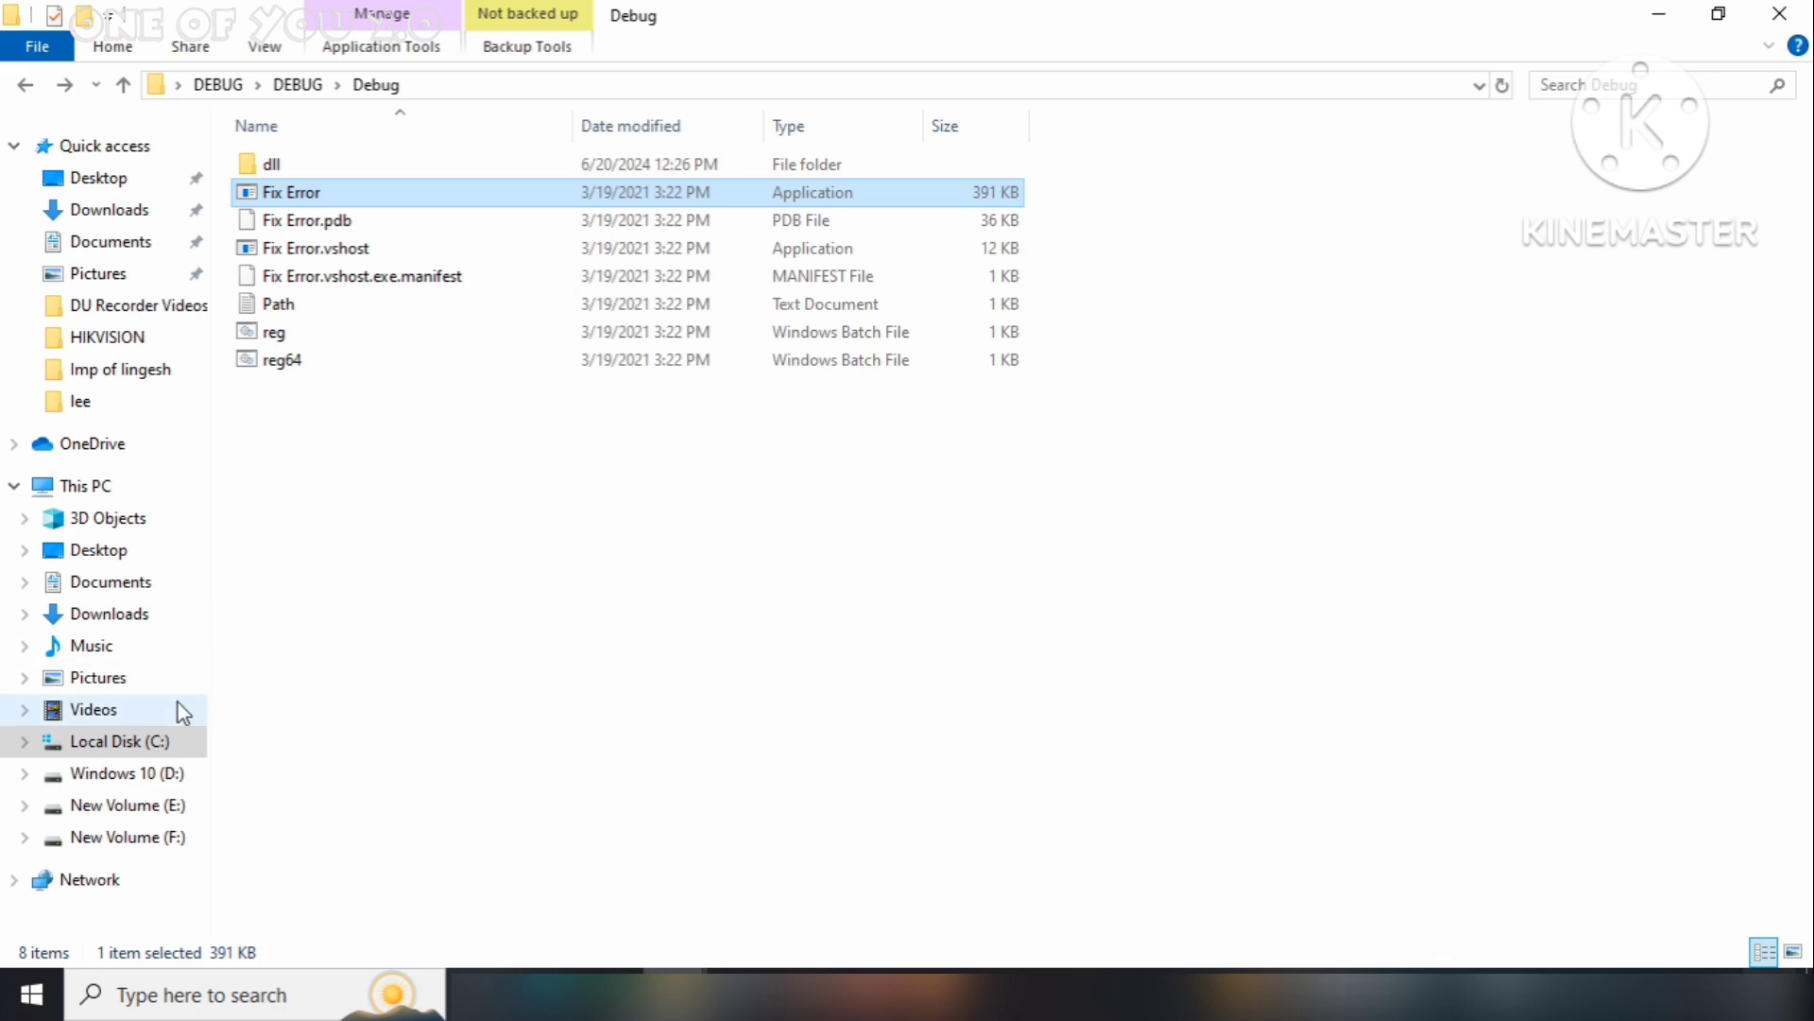
Open the permissions editor for the essl folder in C:\Program Files (x86)
click(162, 741)
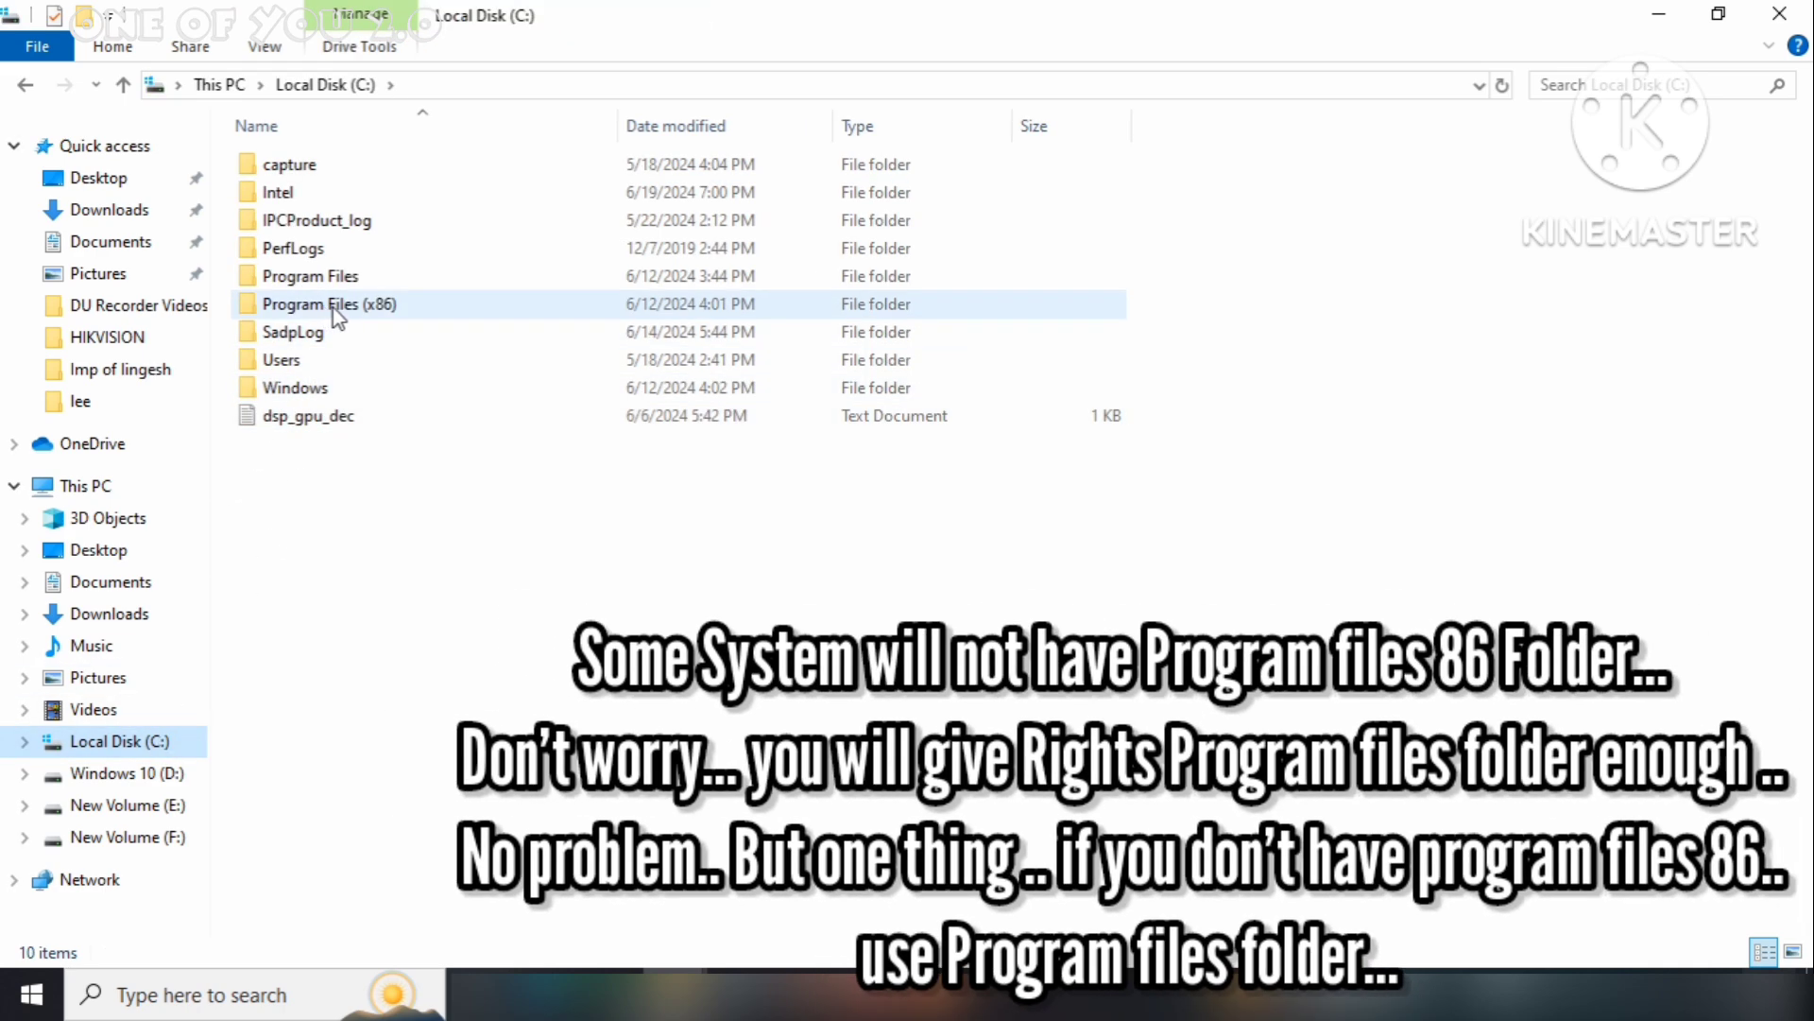
double_click(327, 308)
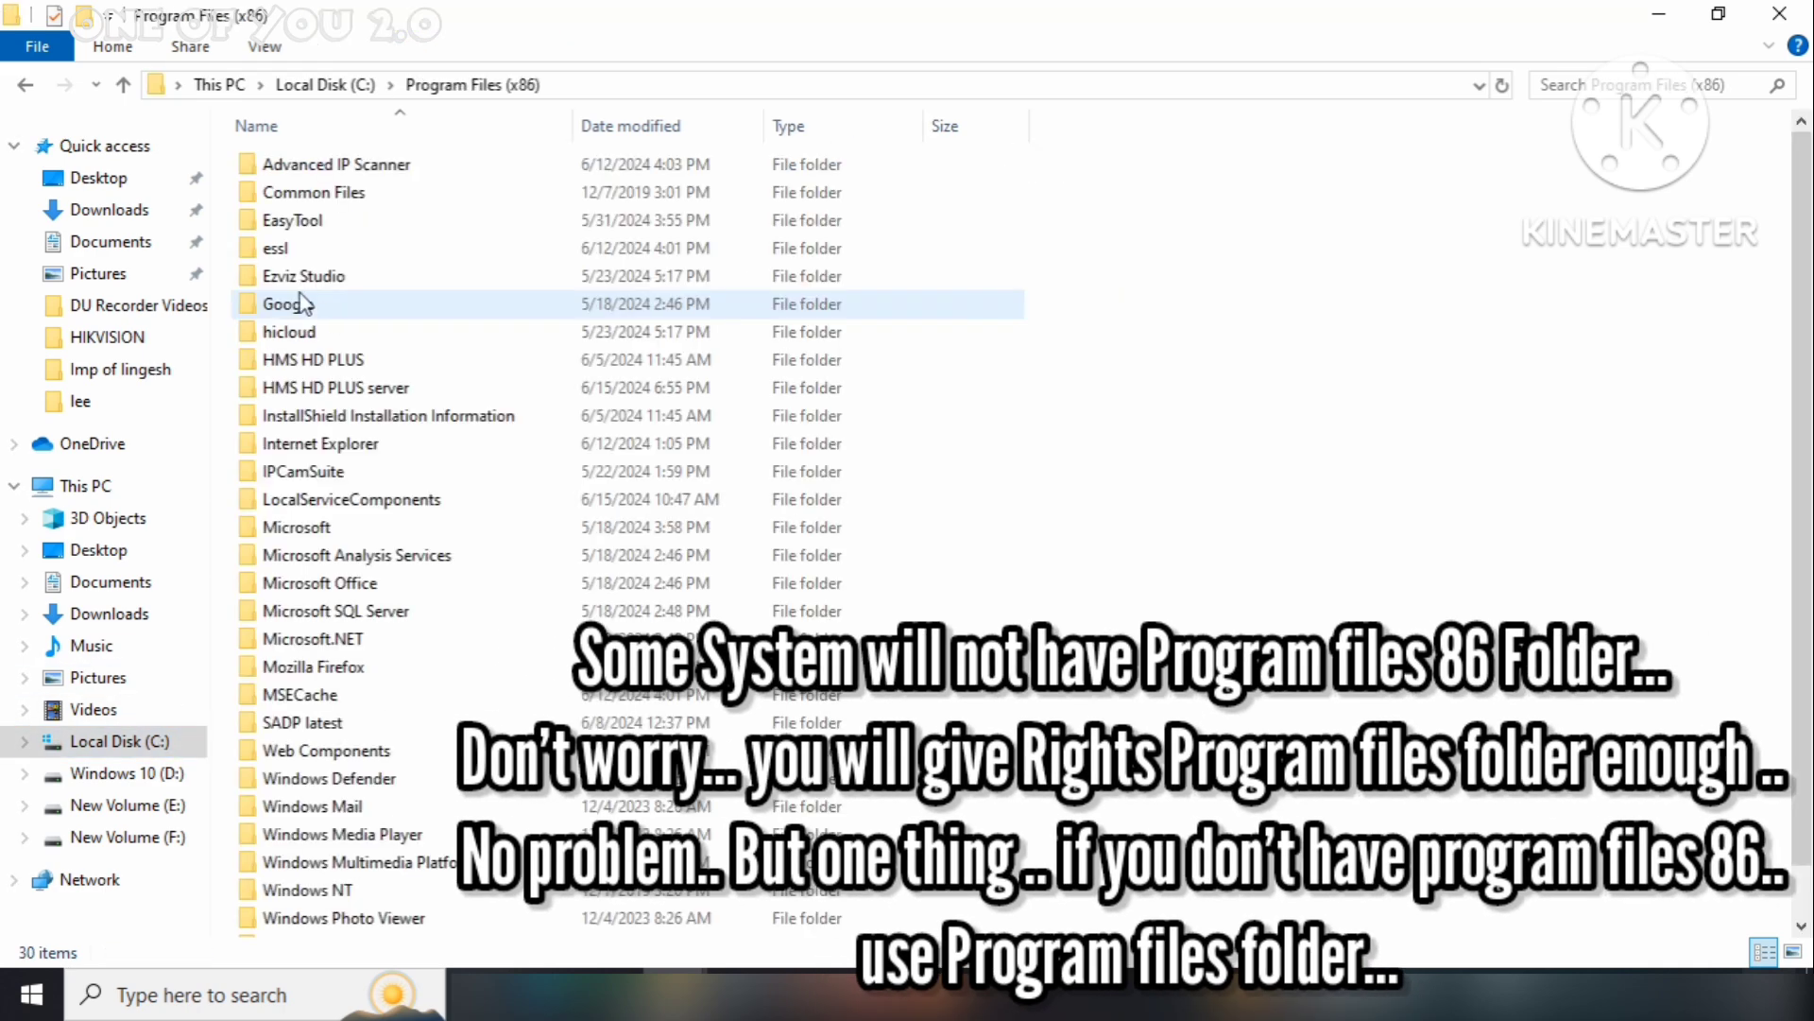
right_click(299, 245)
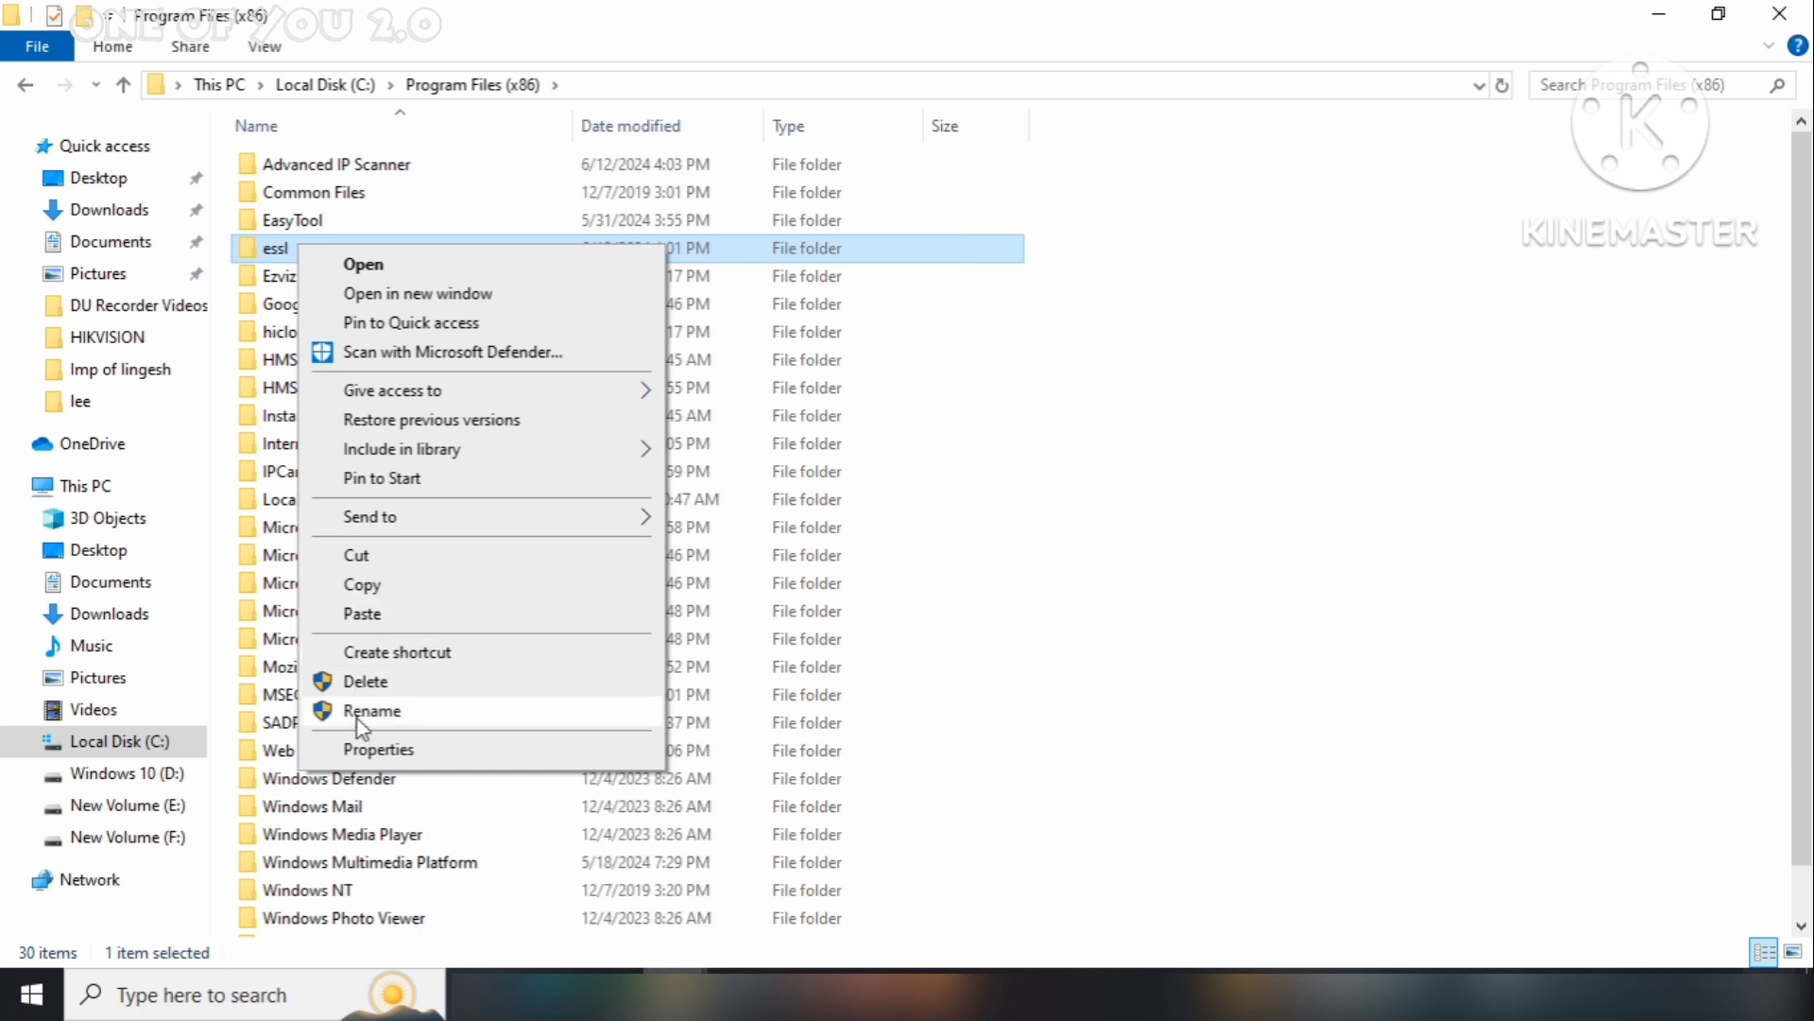
click(386, 752)
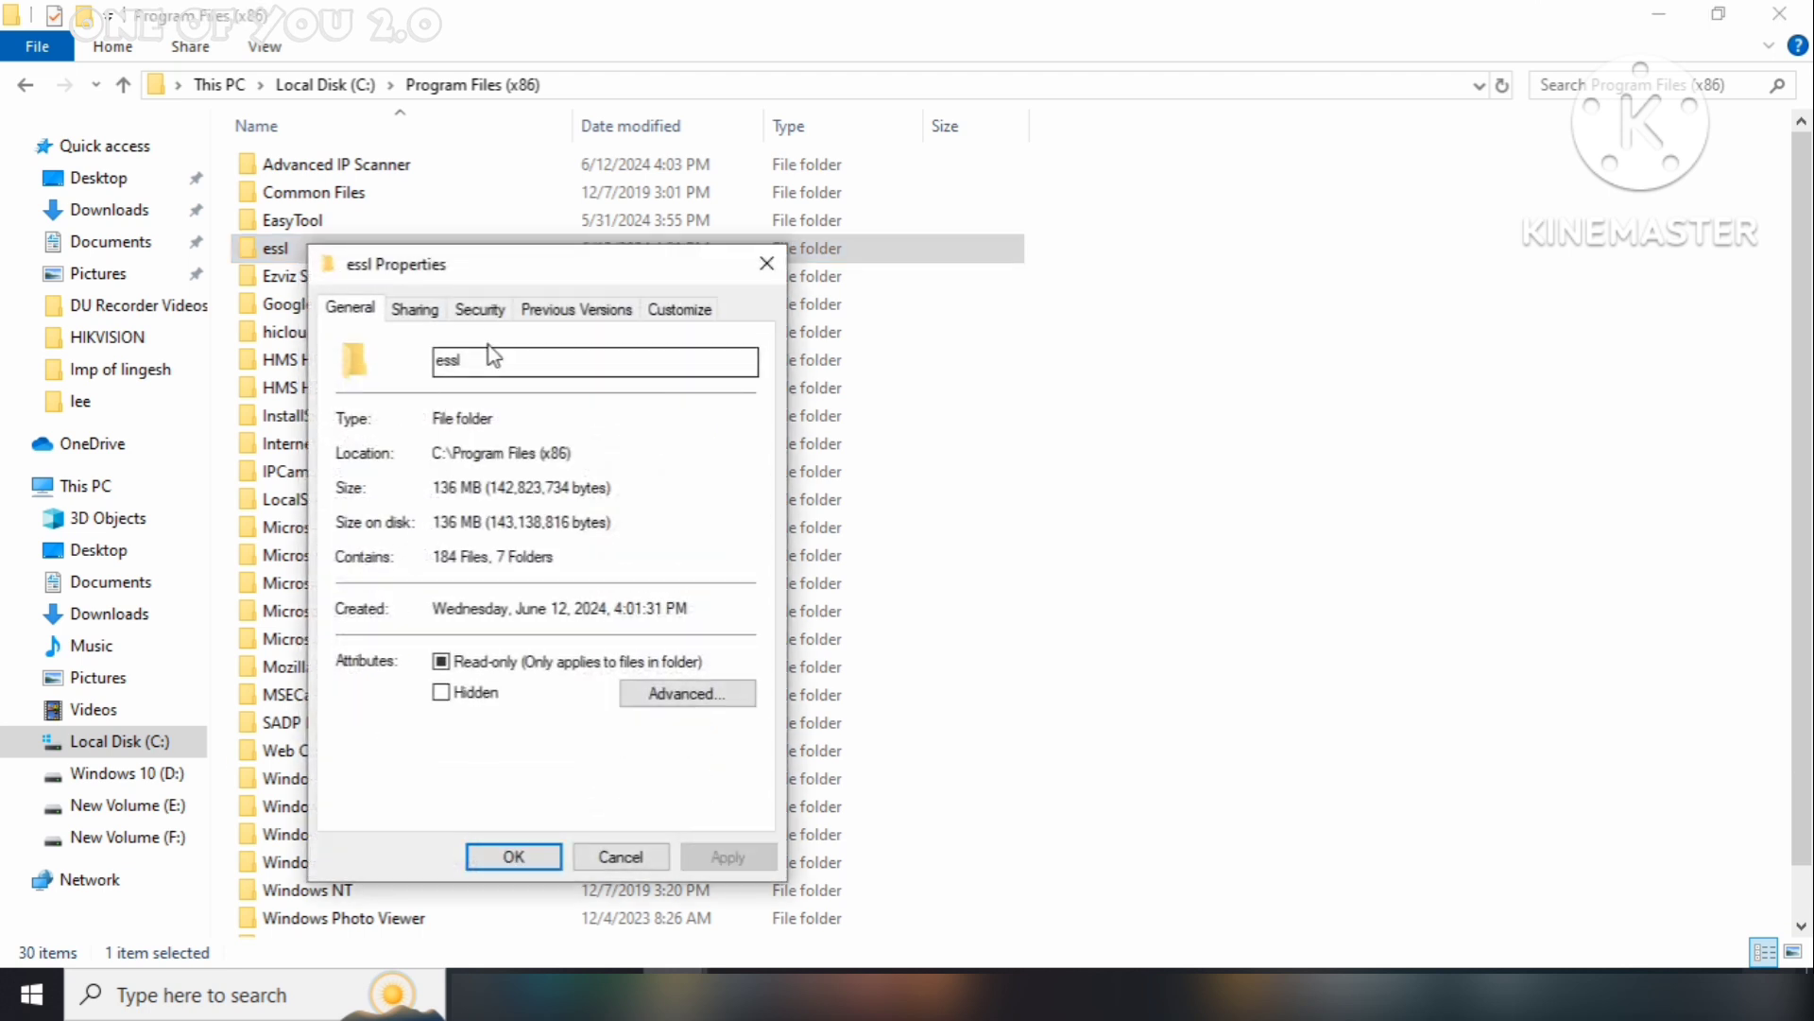
click(479, 308)
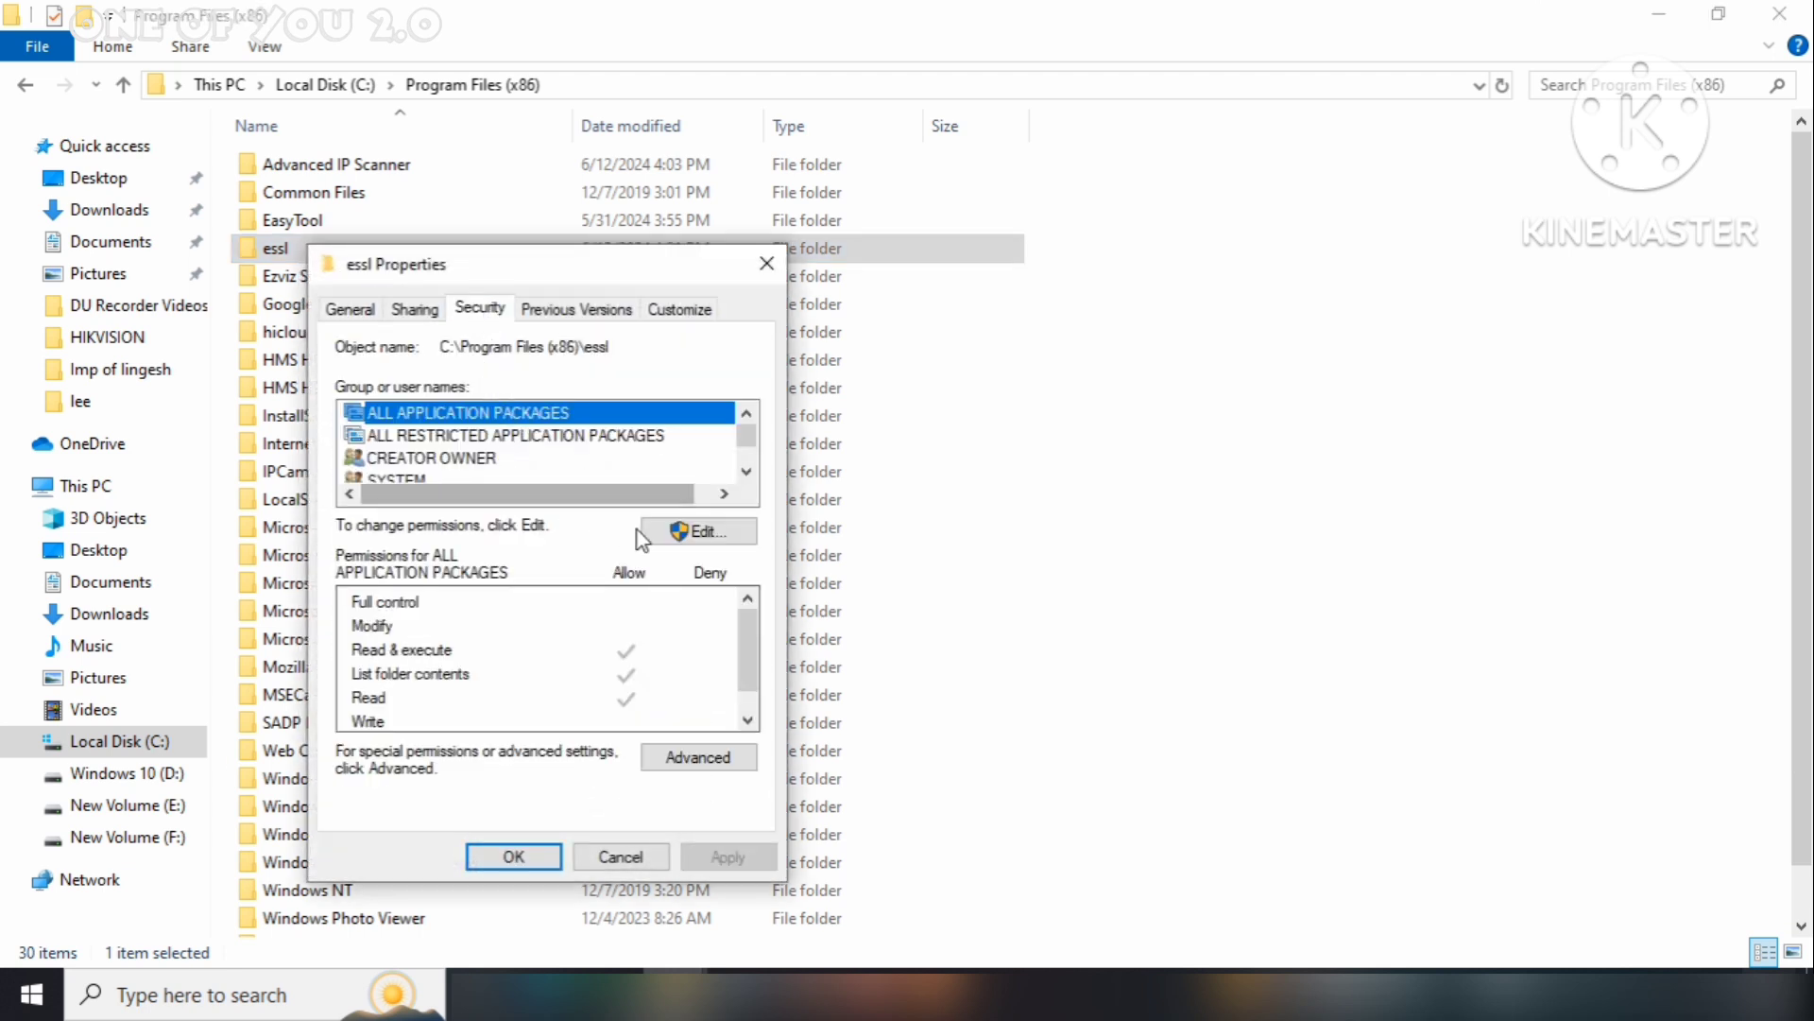
click(700, 532)
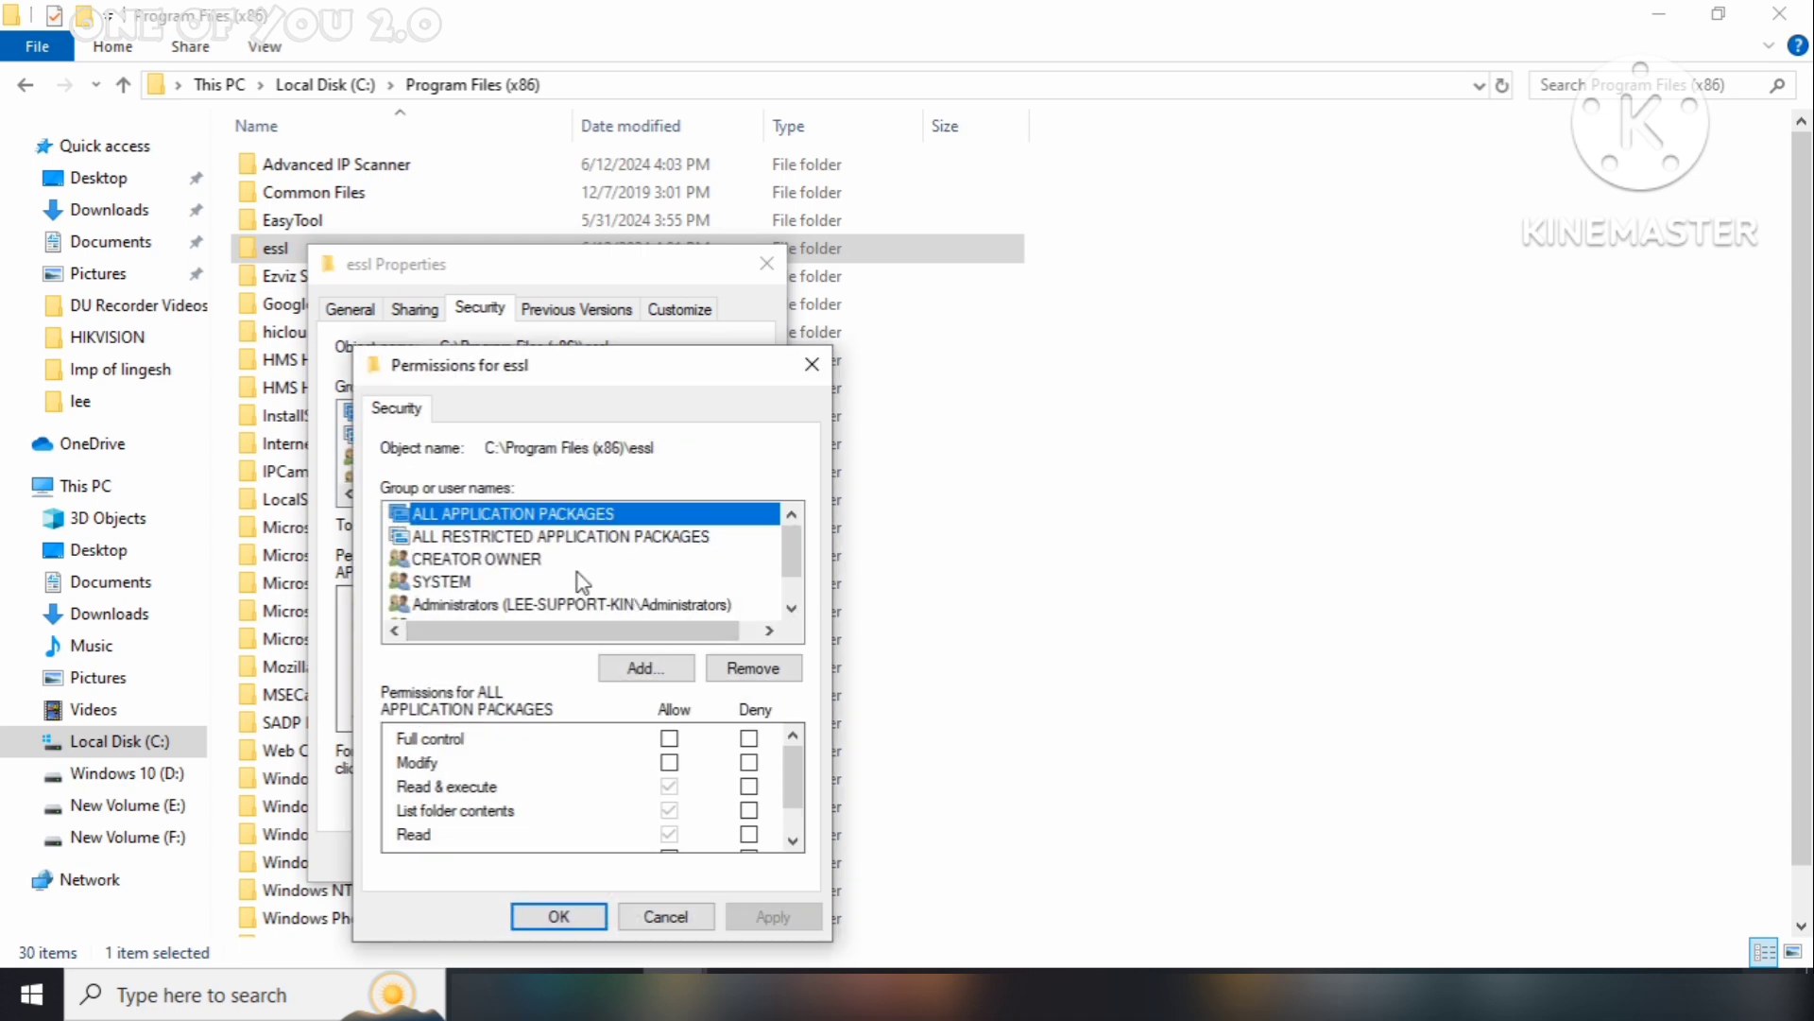
scroll(576, 573, down, 1)
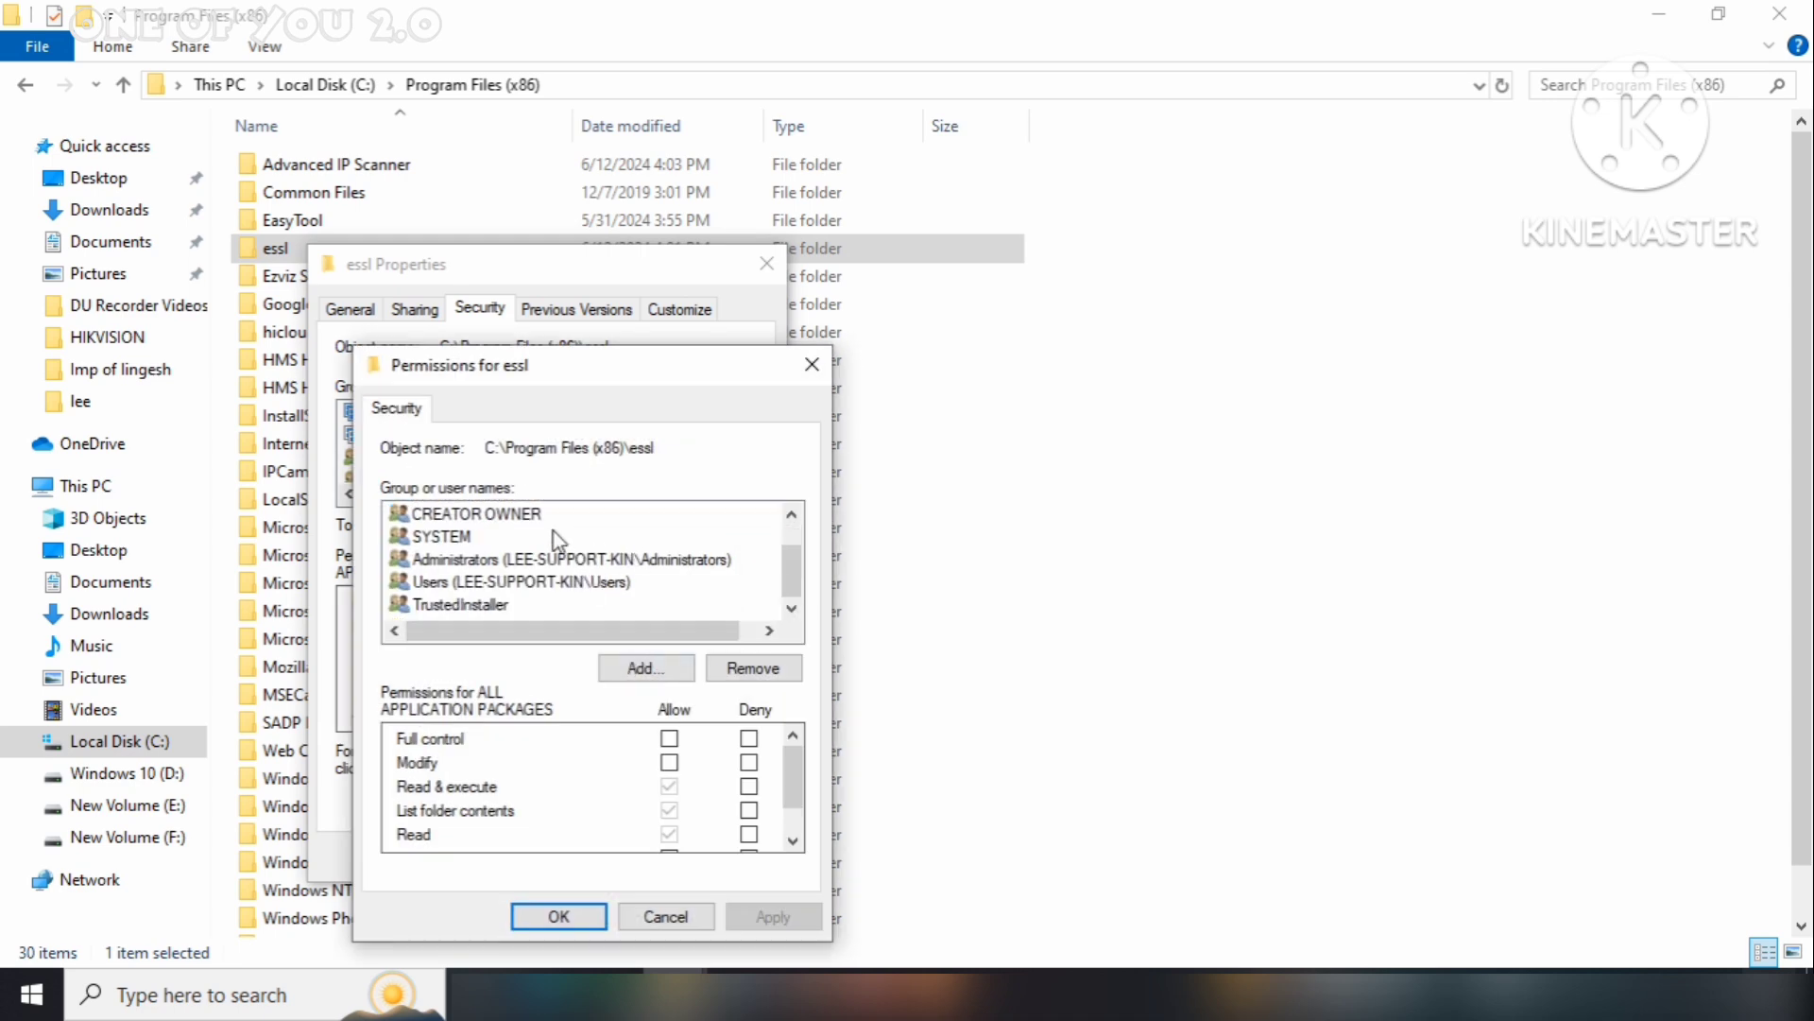
scroll(581, 586, up, 1)
Add the Everyone group with Full control to essl and apply the change
click(643, 668)
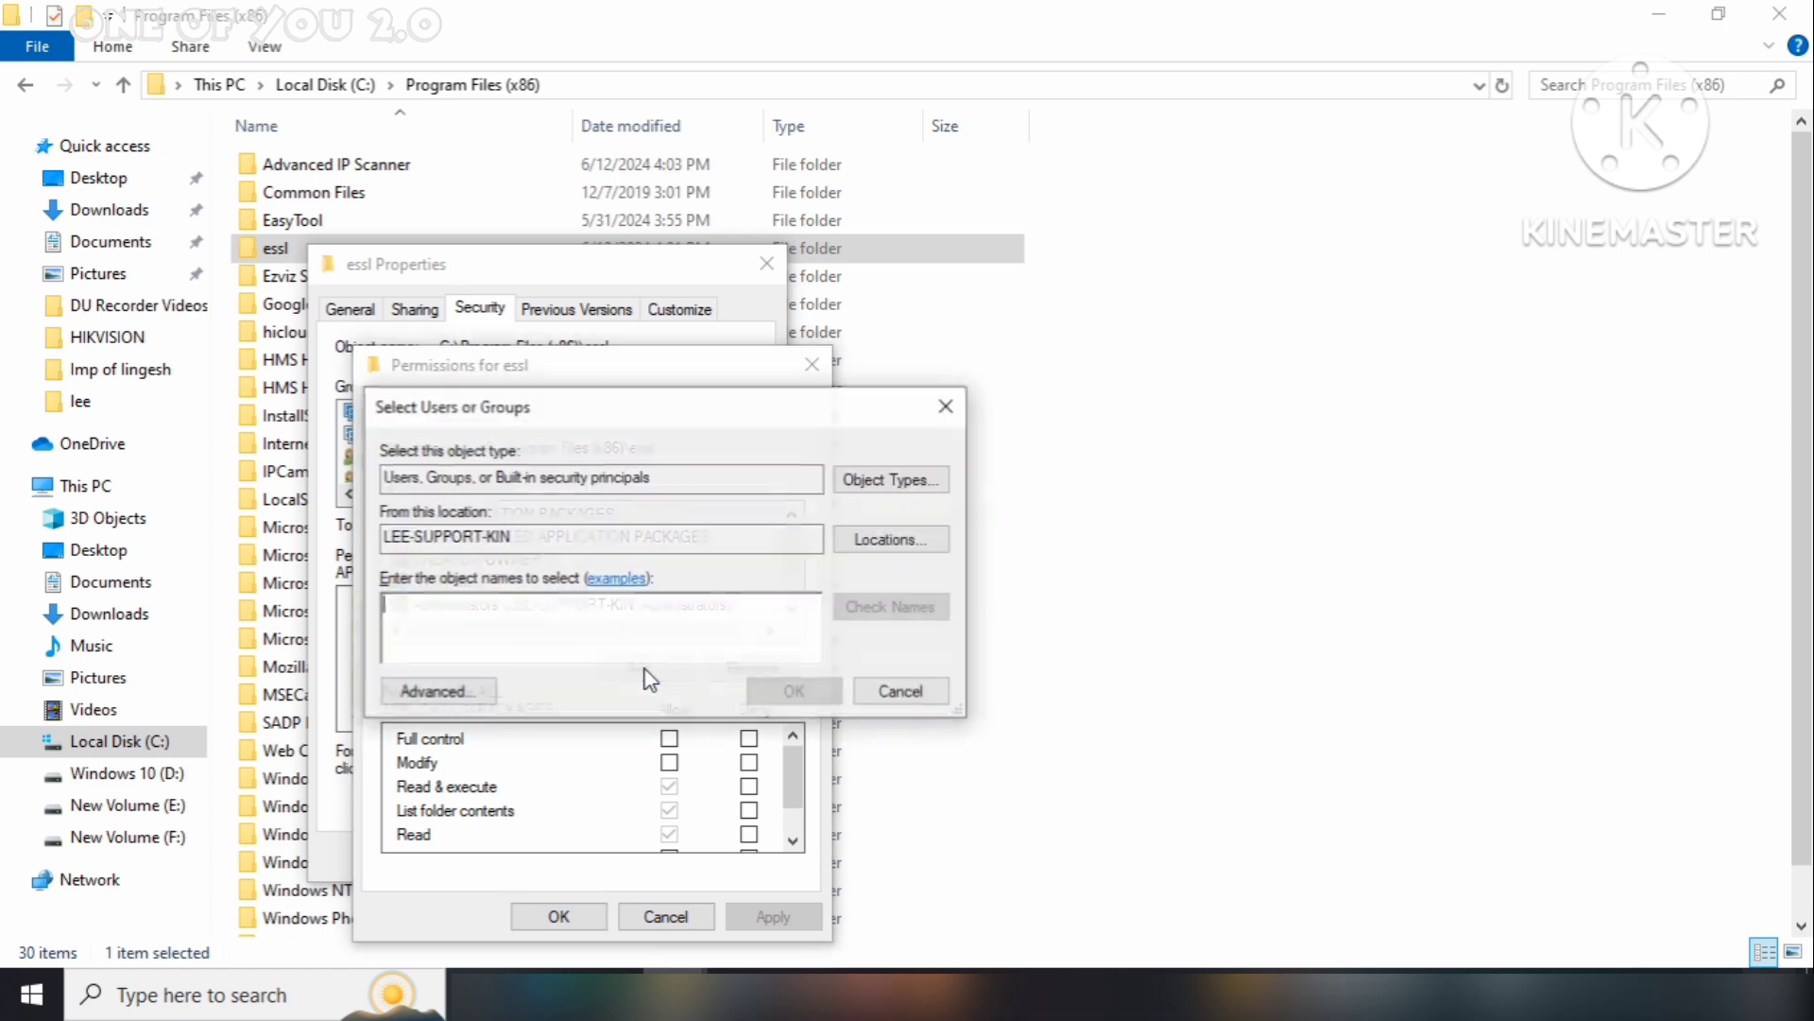
text(everyone)
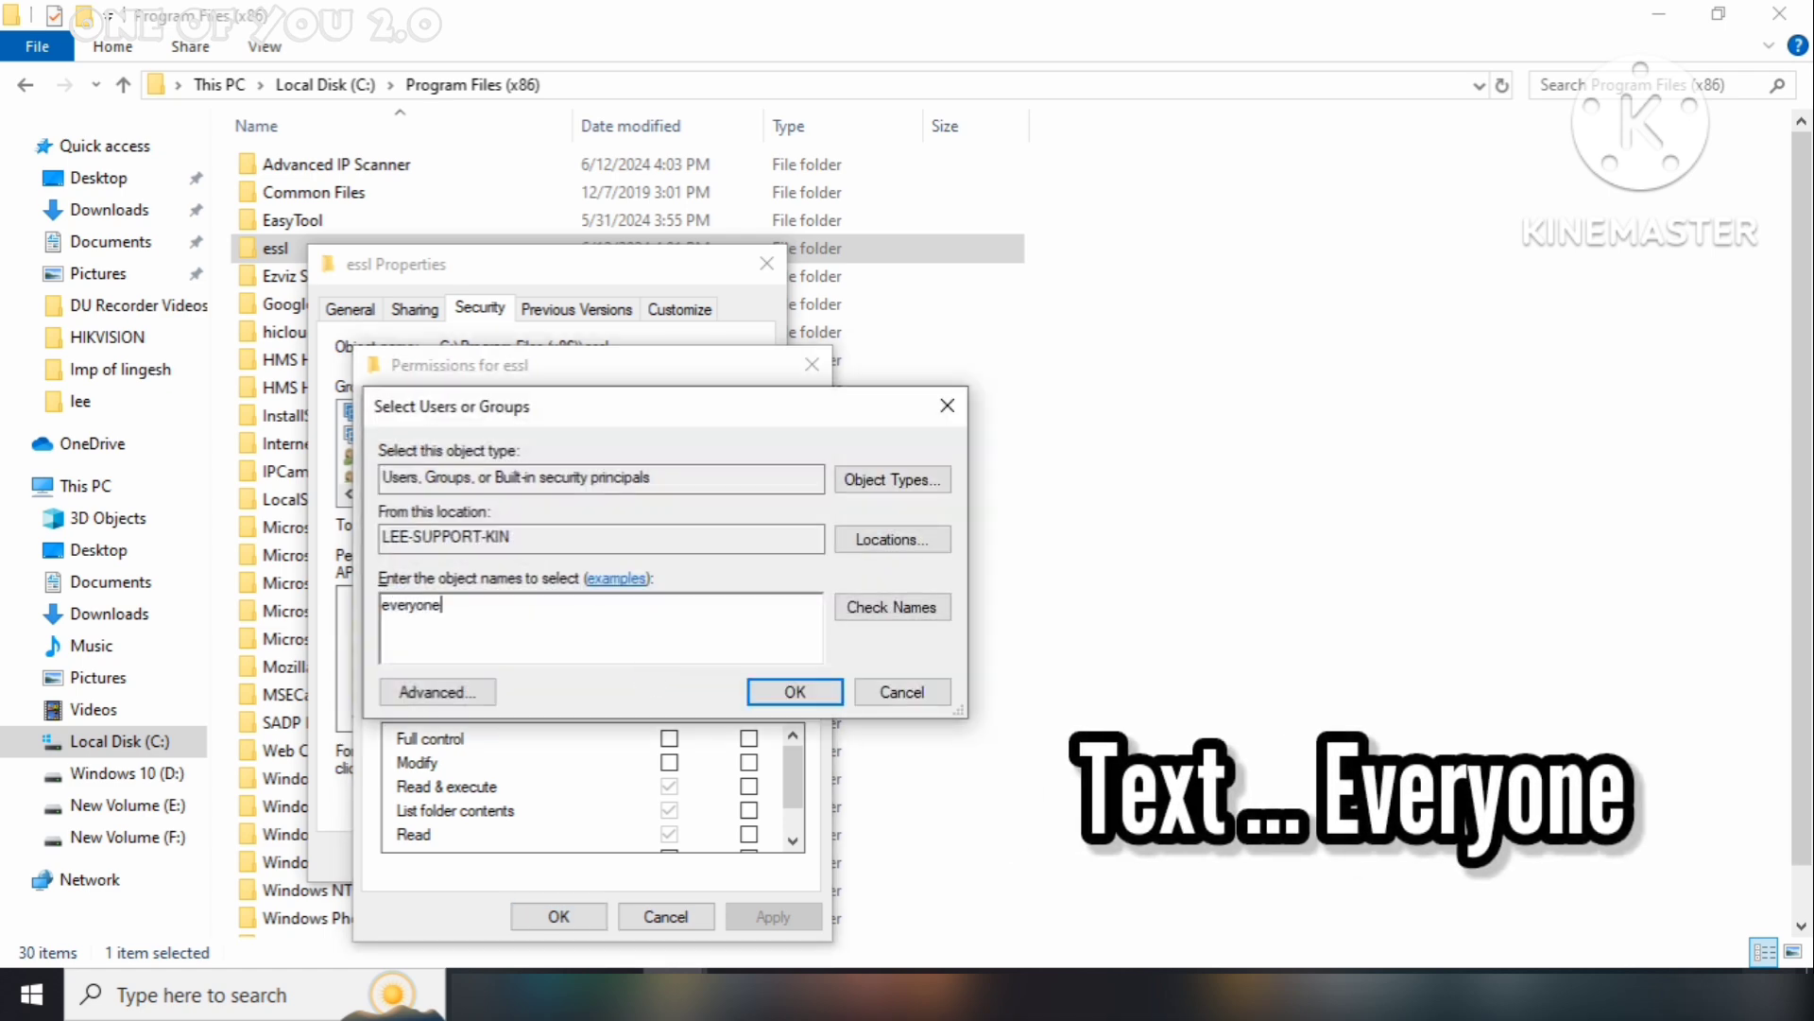
click(797, 691)
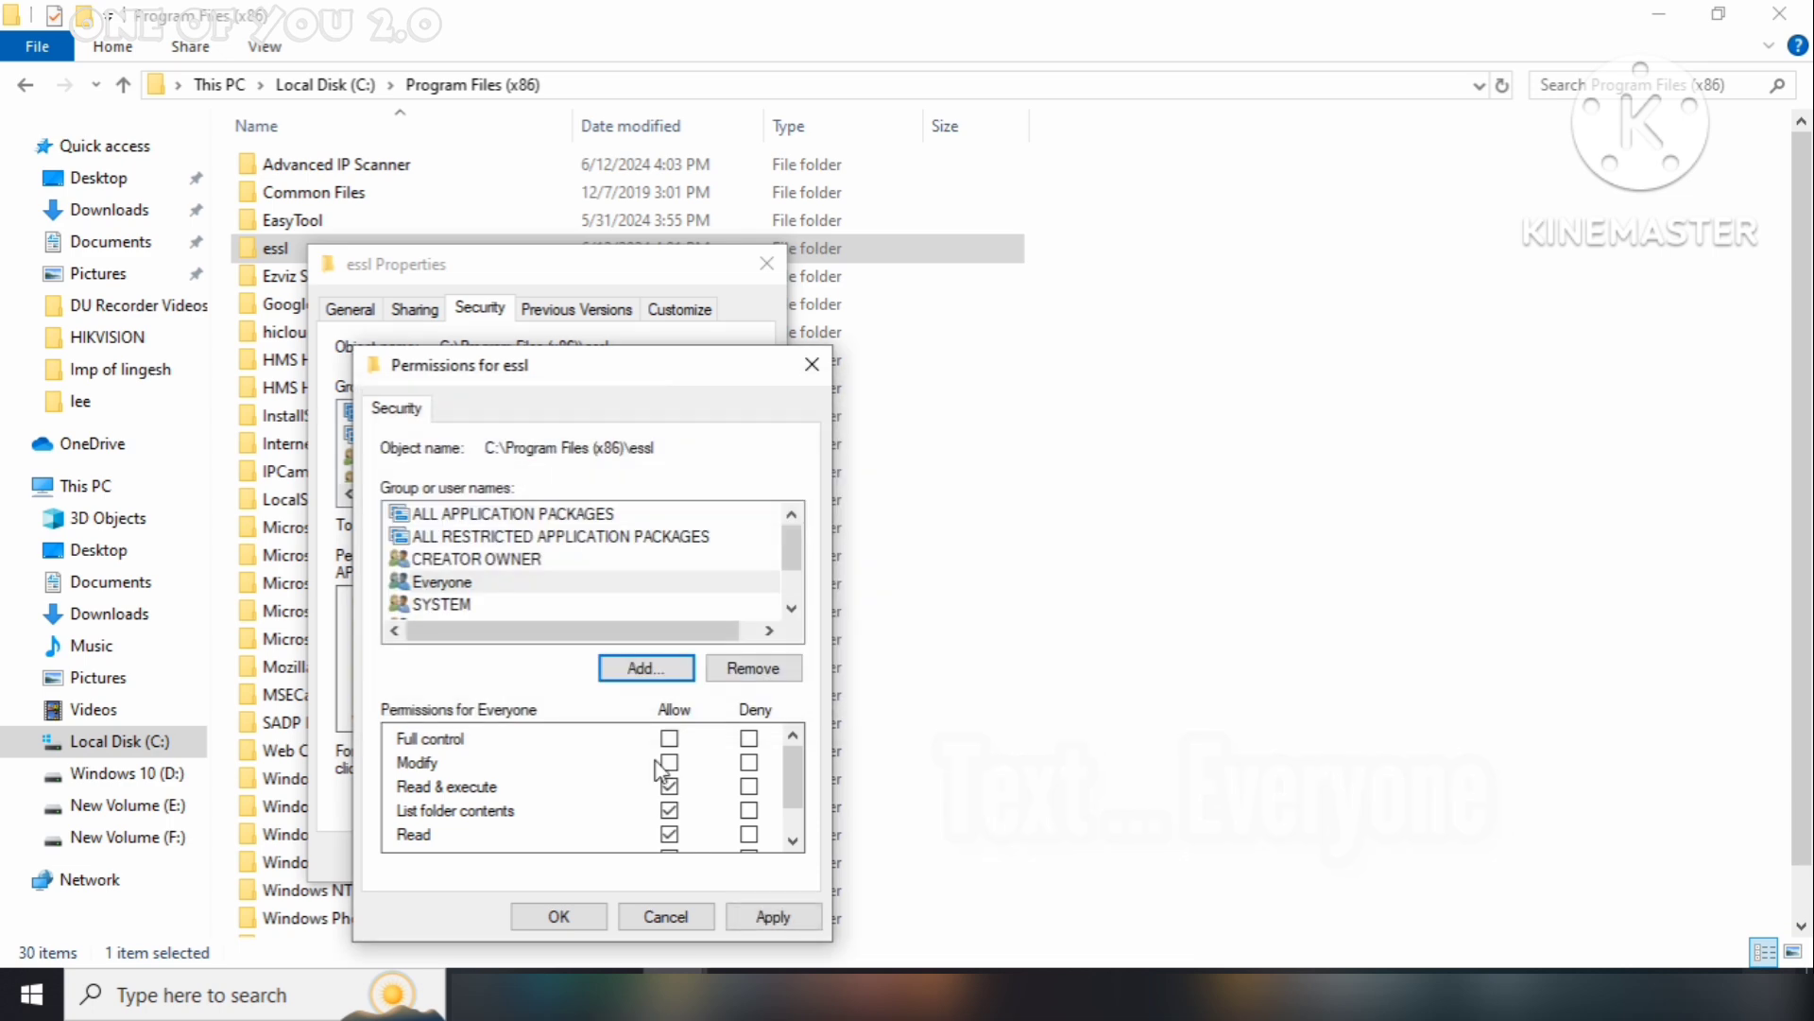
click(669, 738)
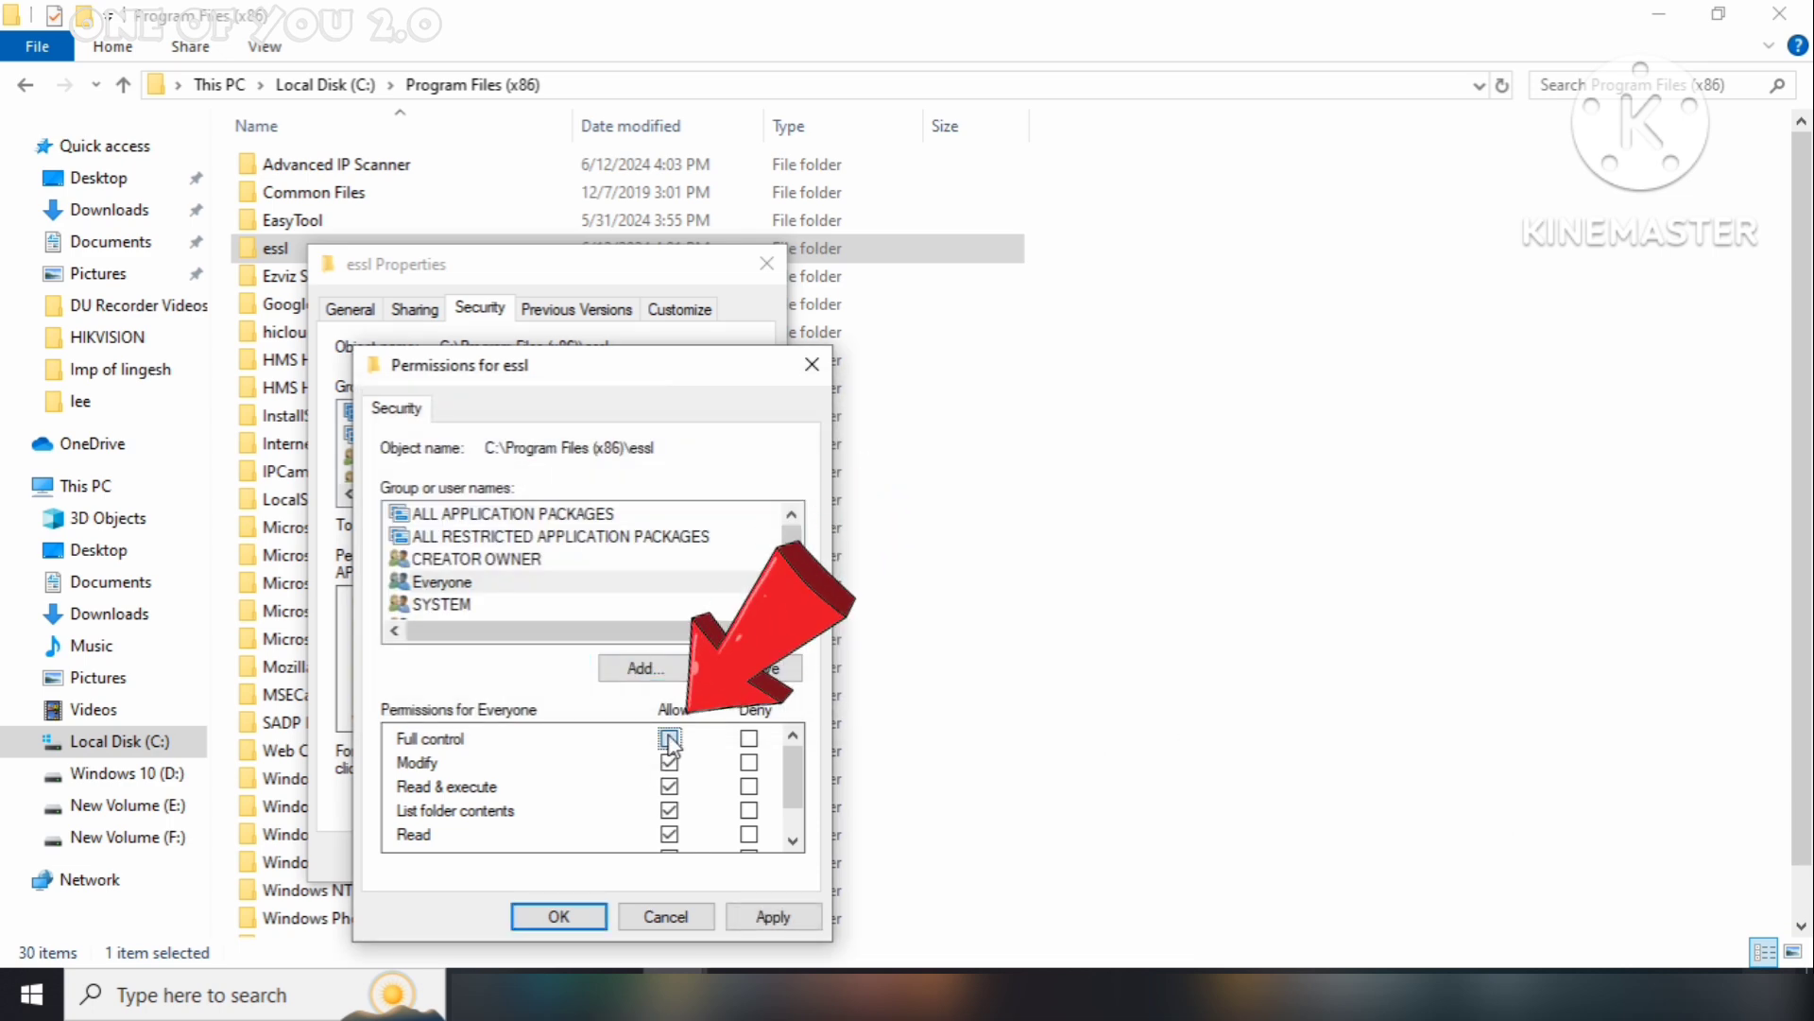
click(767, 922)
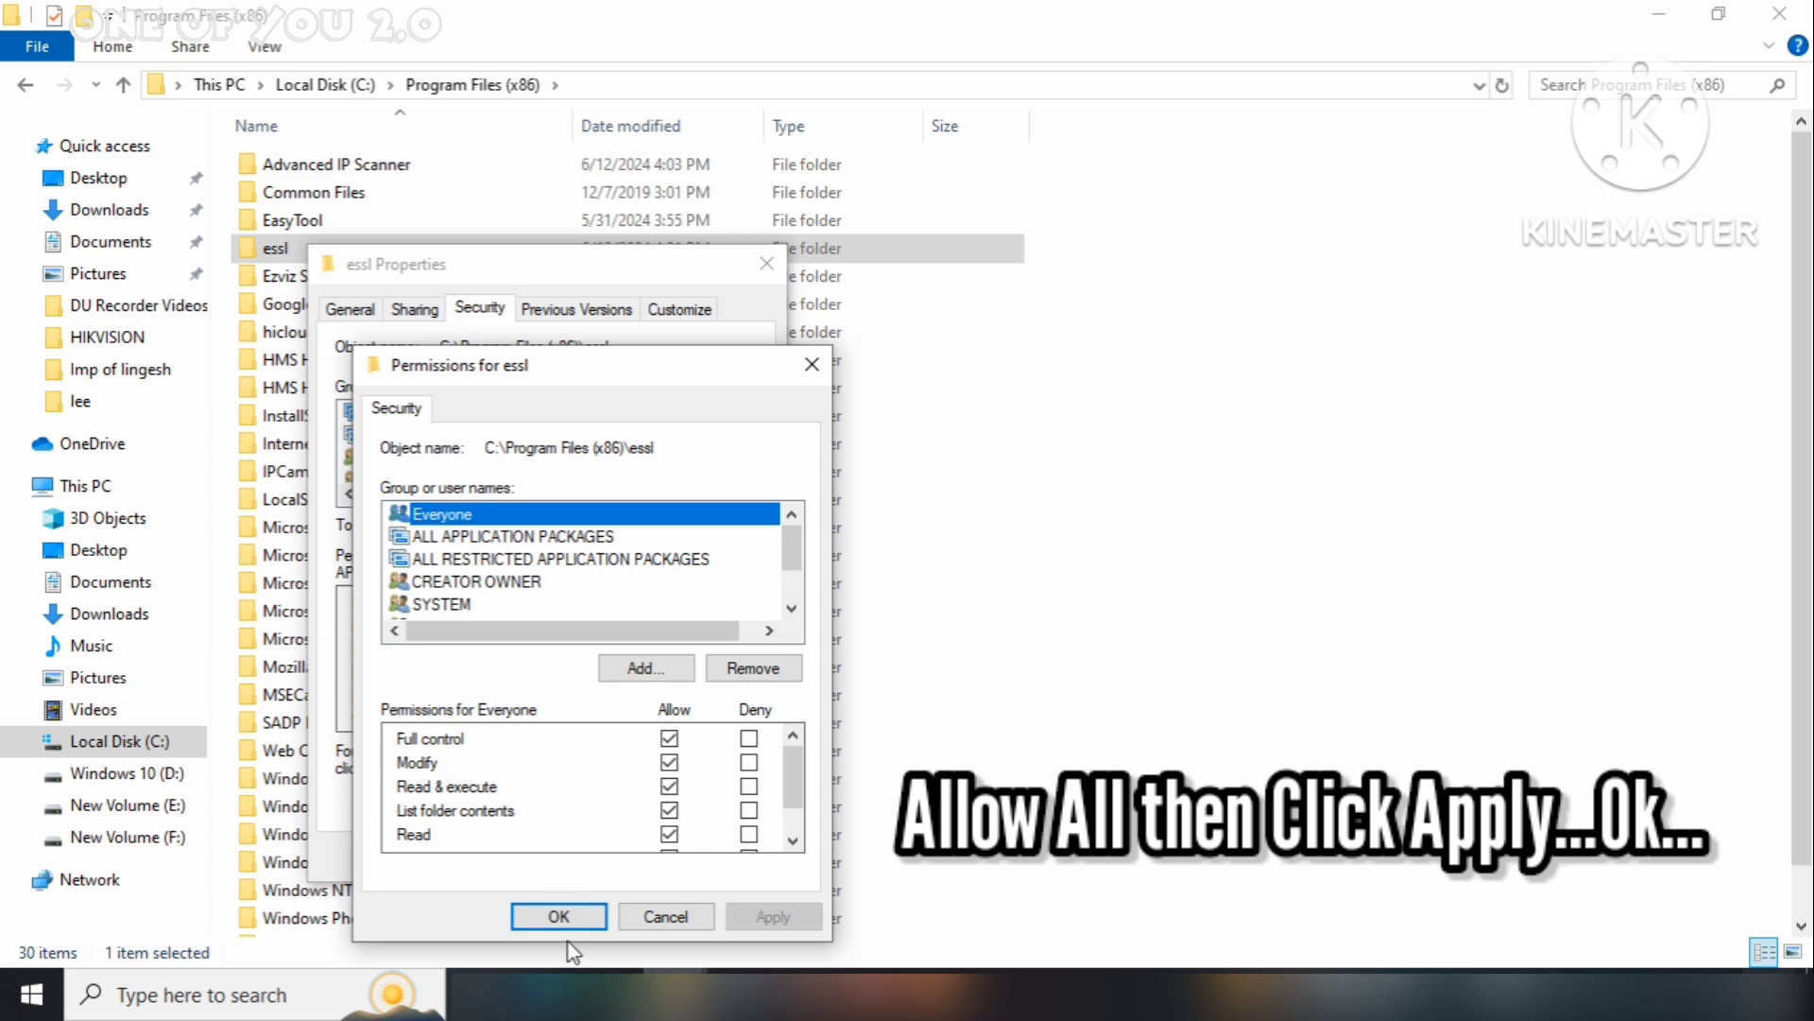
click(558, 916)
click(510, 857)
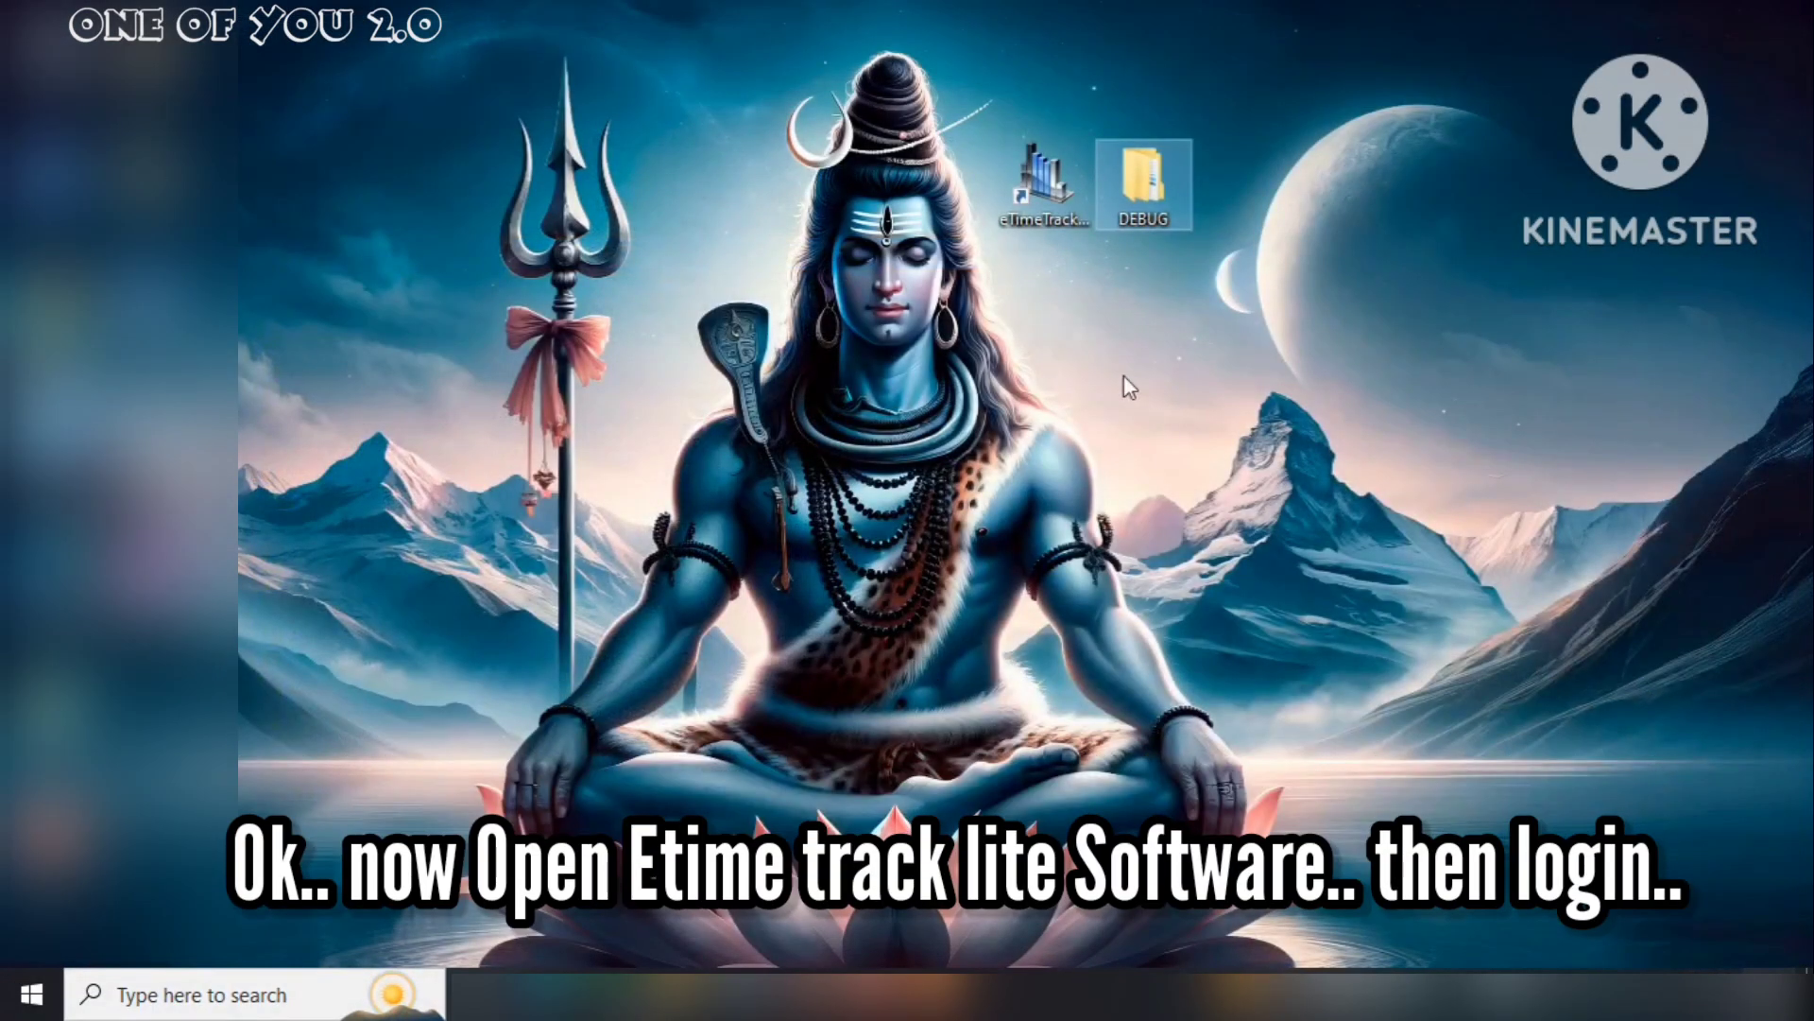
Relaunch eTimeTrack Lite and log in with the admin login name and password
double_click(1042, 189)
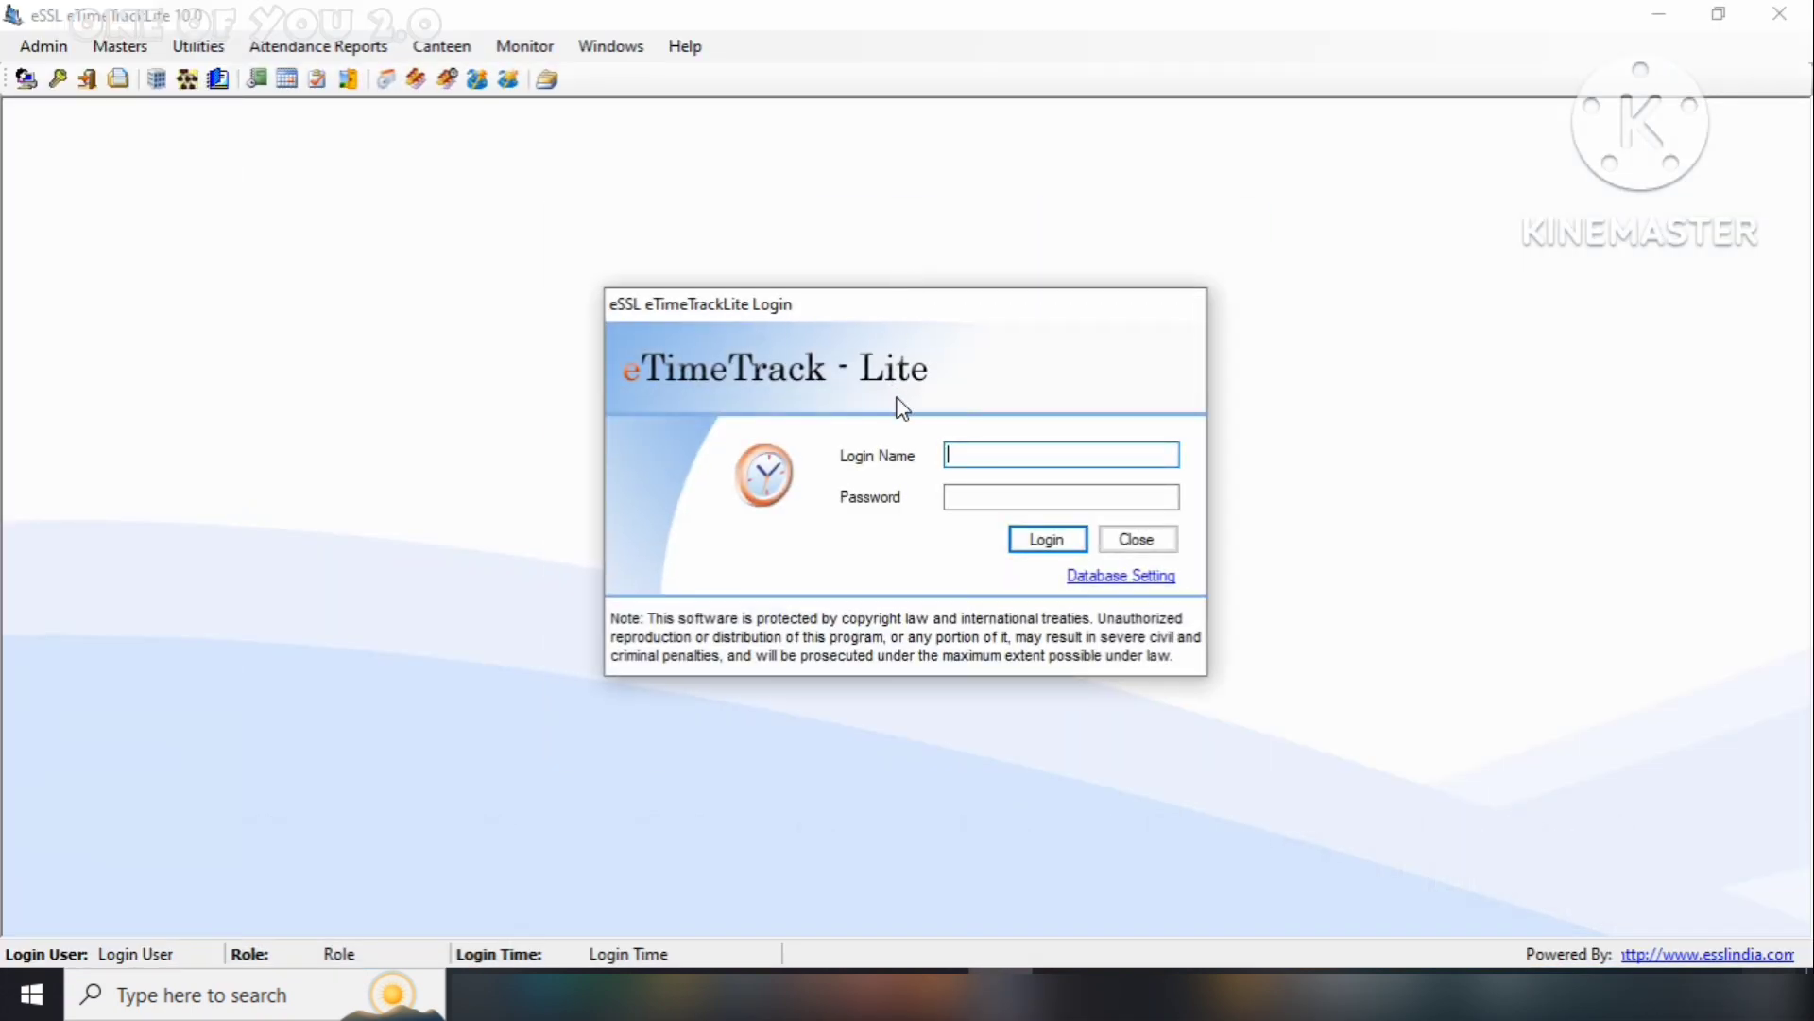
text(essl)
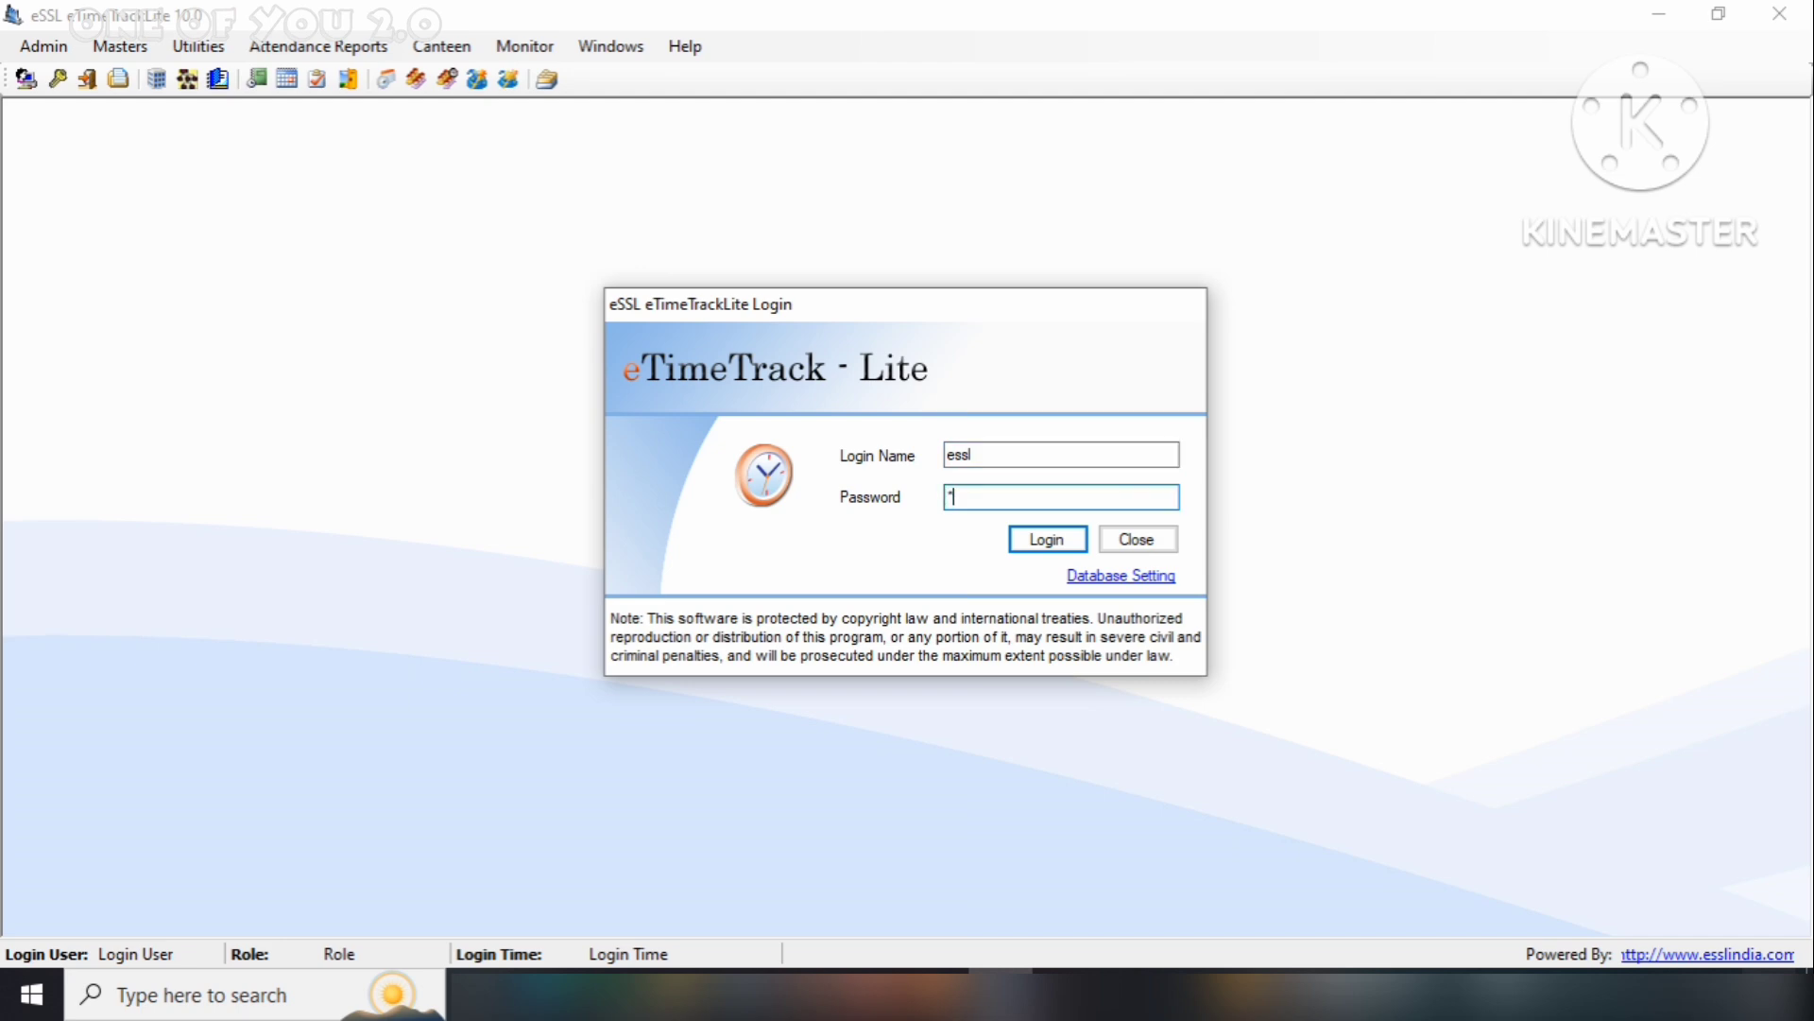
click(1047, 541)
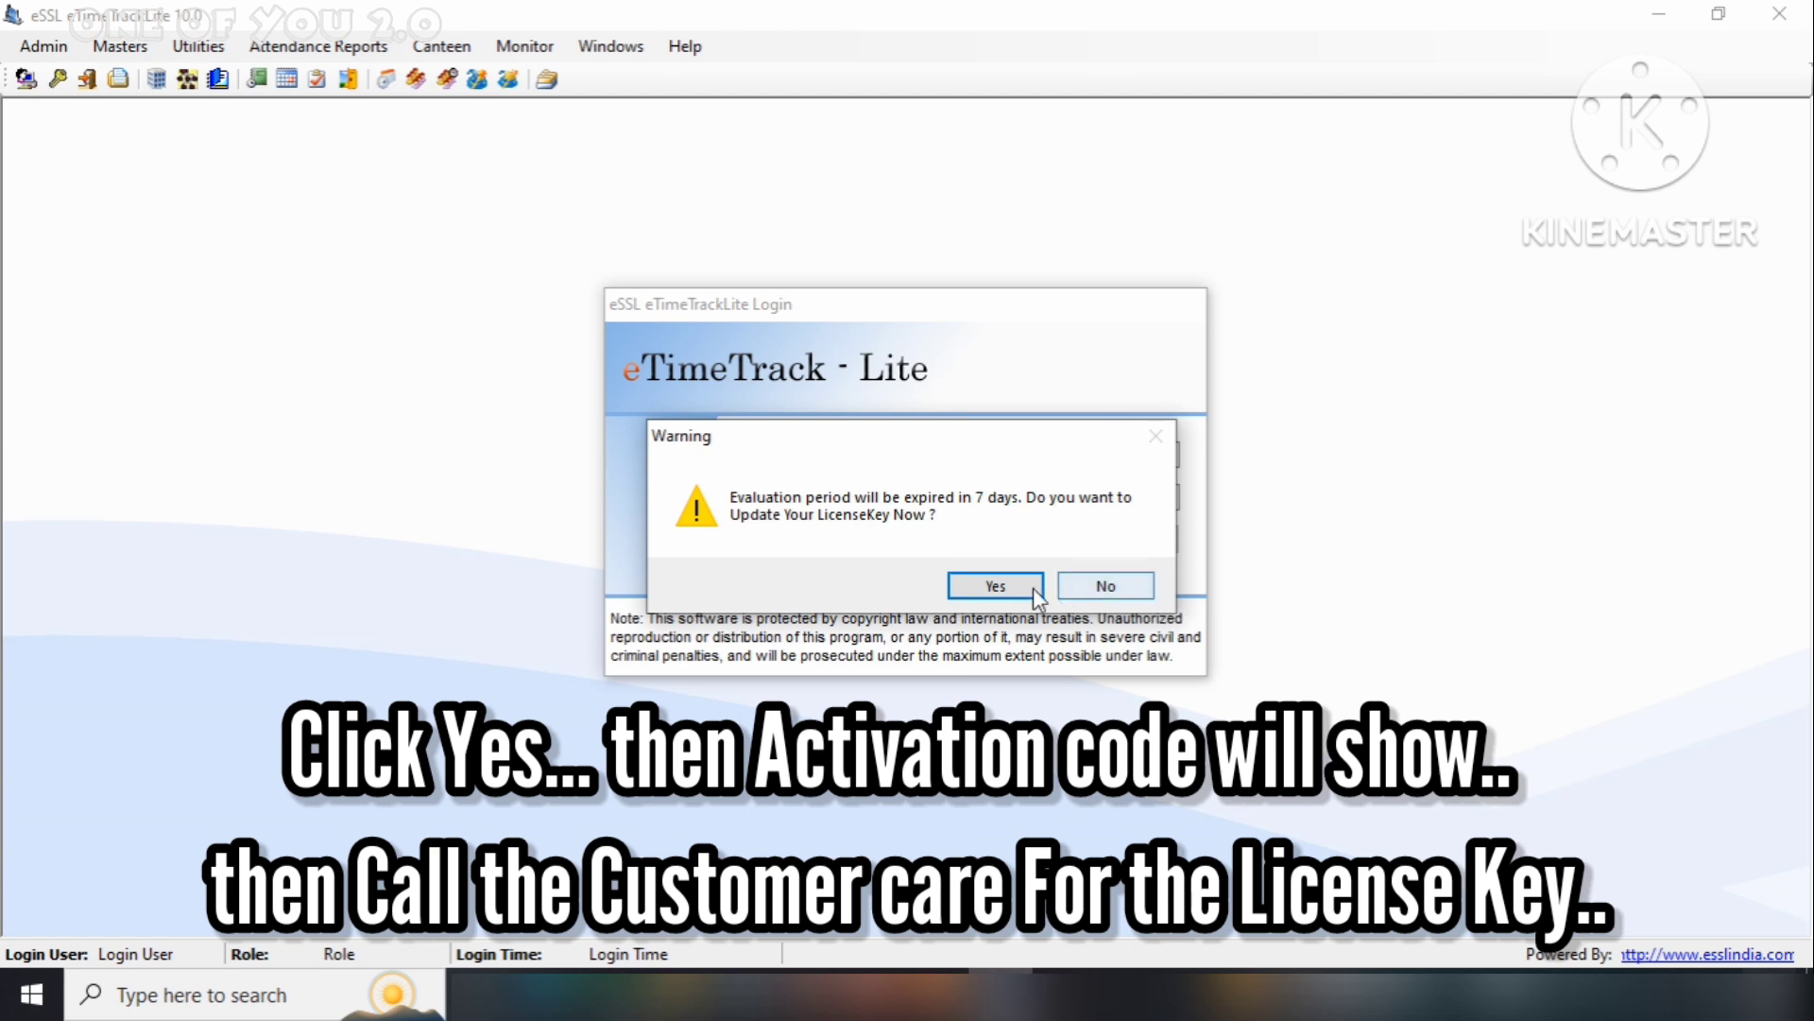
Accept updating the licence now and copy the Activation Code
click(1034, 588)
double_click(966, 495)
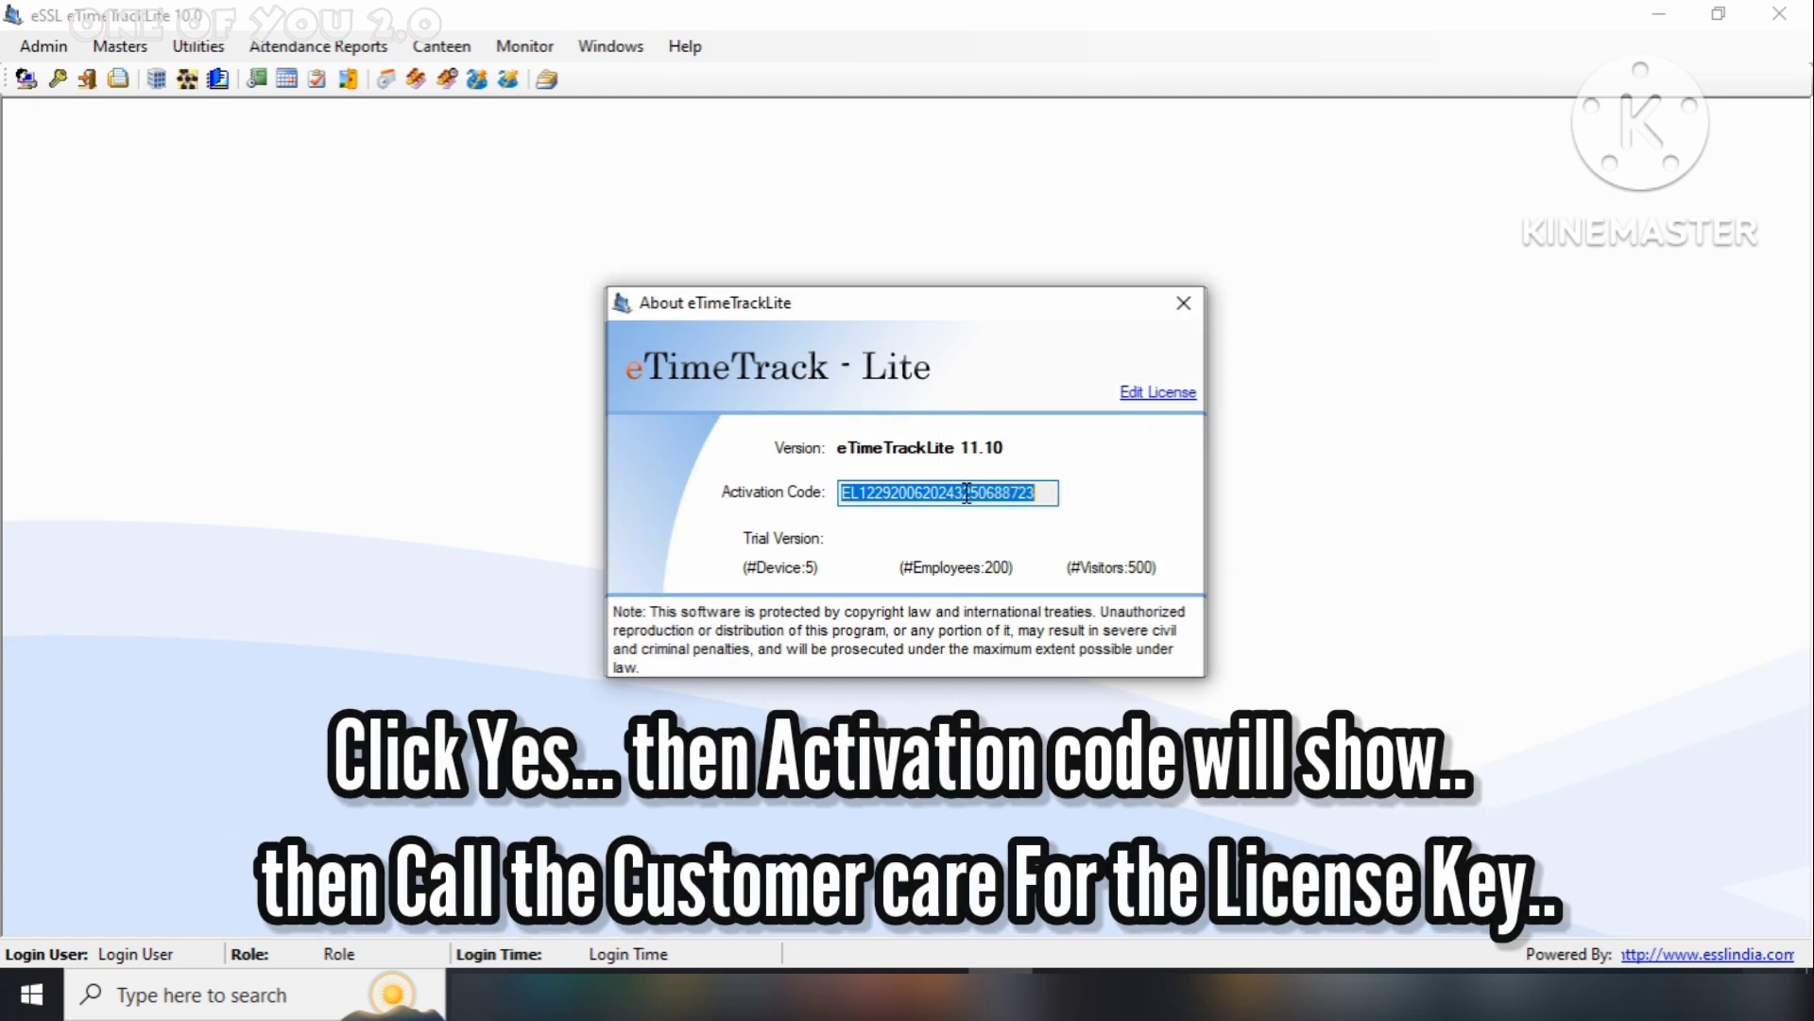
right_click(966, 493)
click(1001, 568)
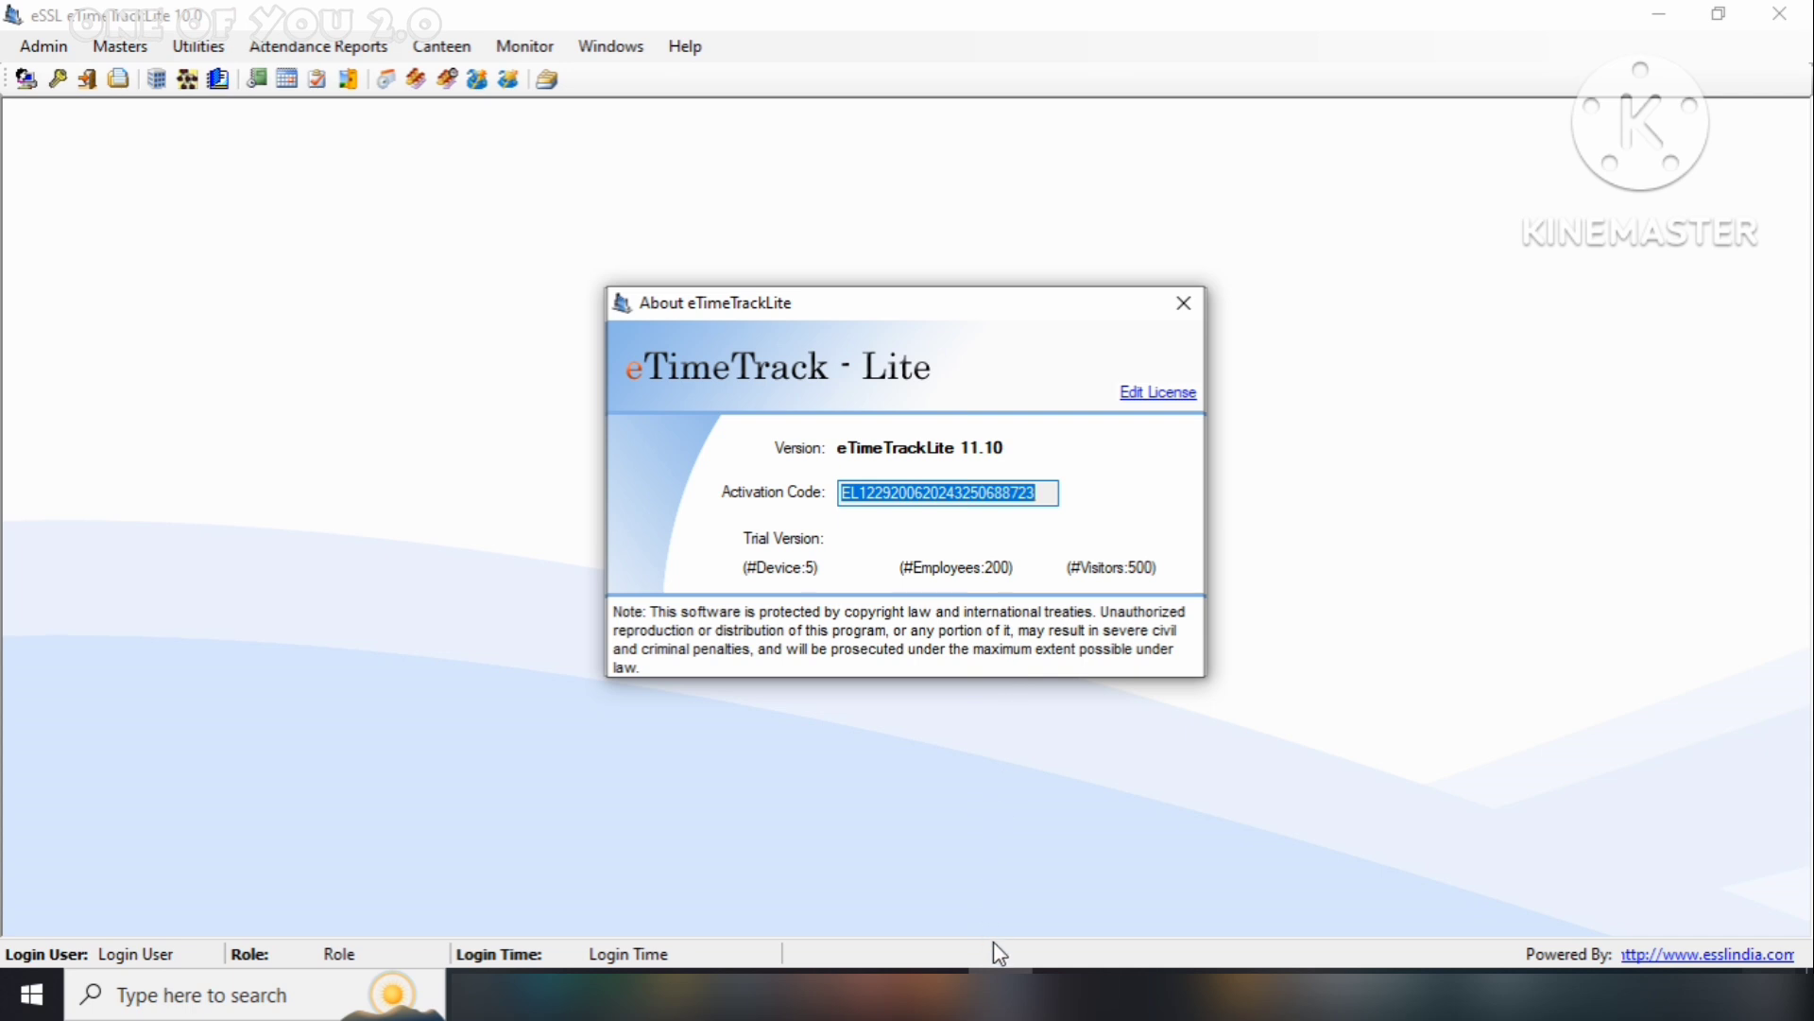
Enter and save the licence key, then close the About box and eTimeTrack Lite
click(1165, 397)
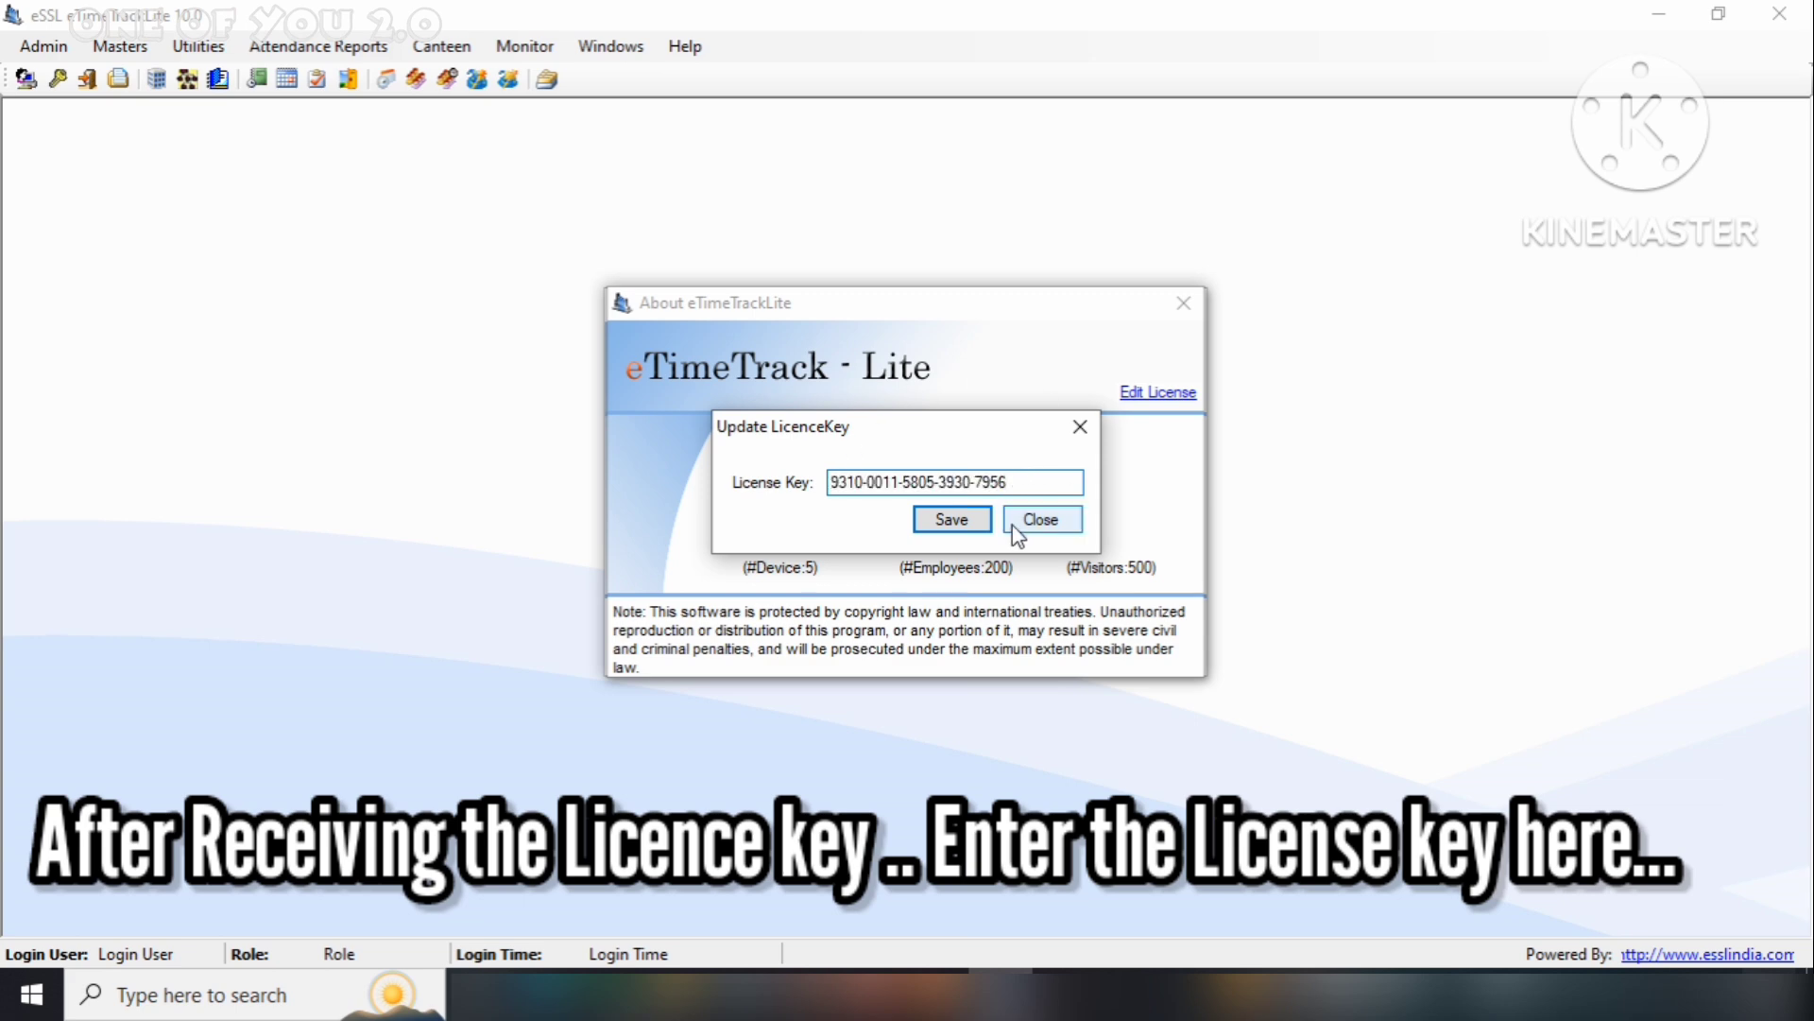
click(970, 518)
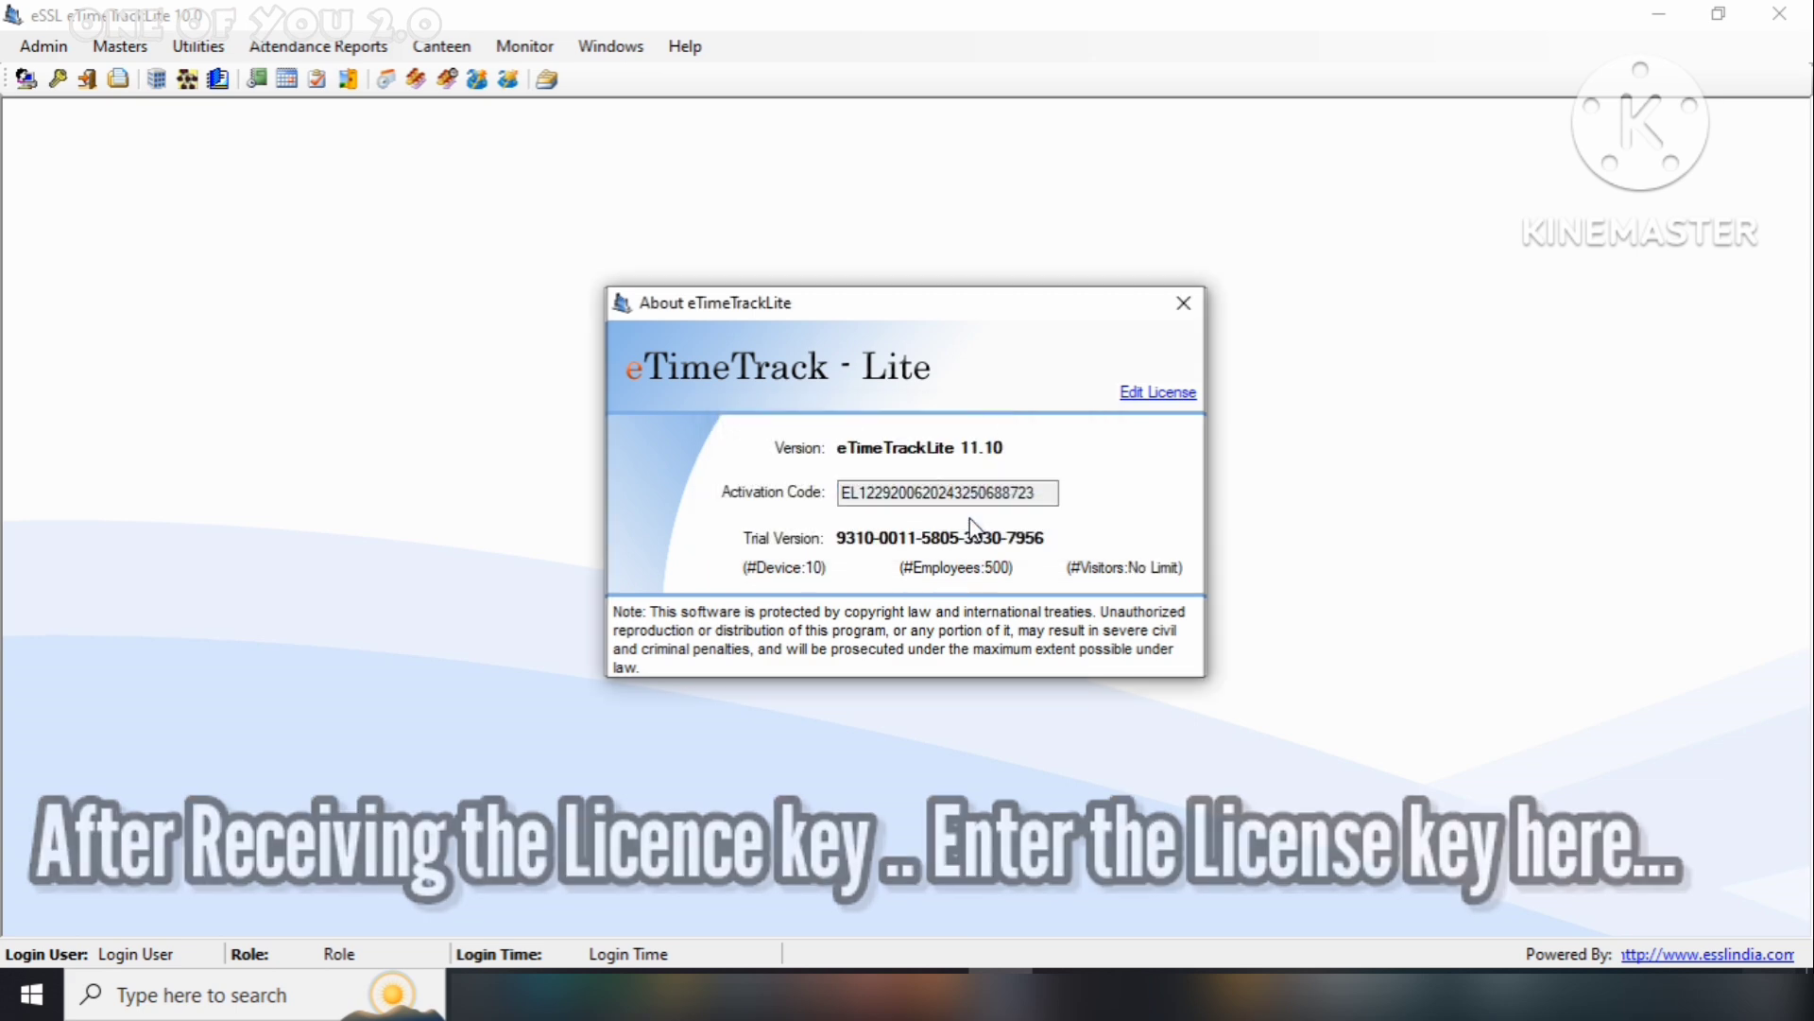
click(1184, 303)
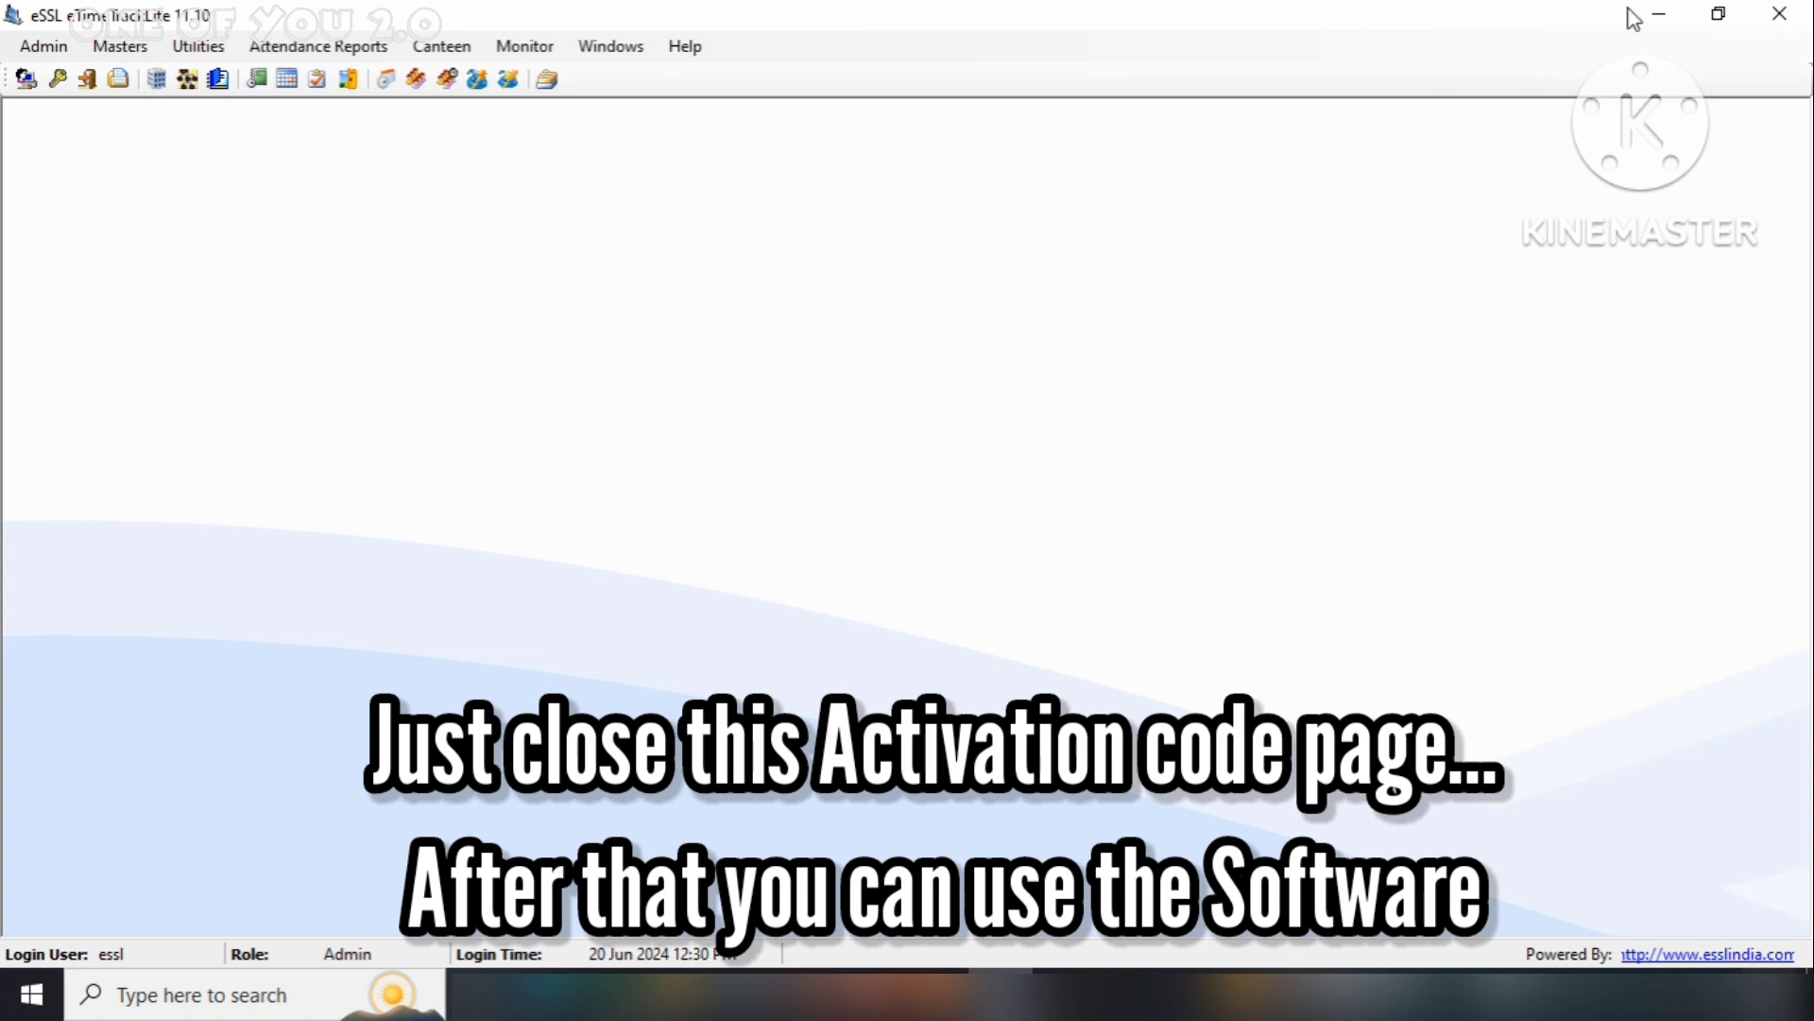
click(1765, 21)
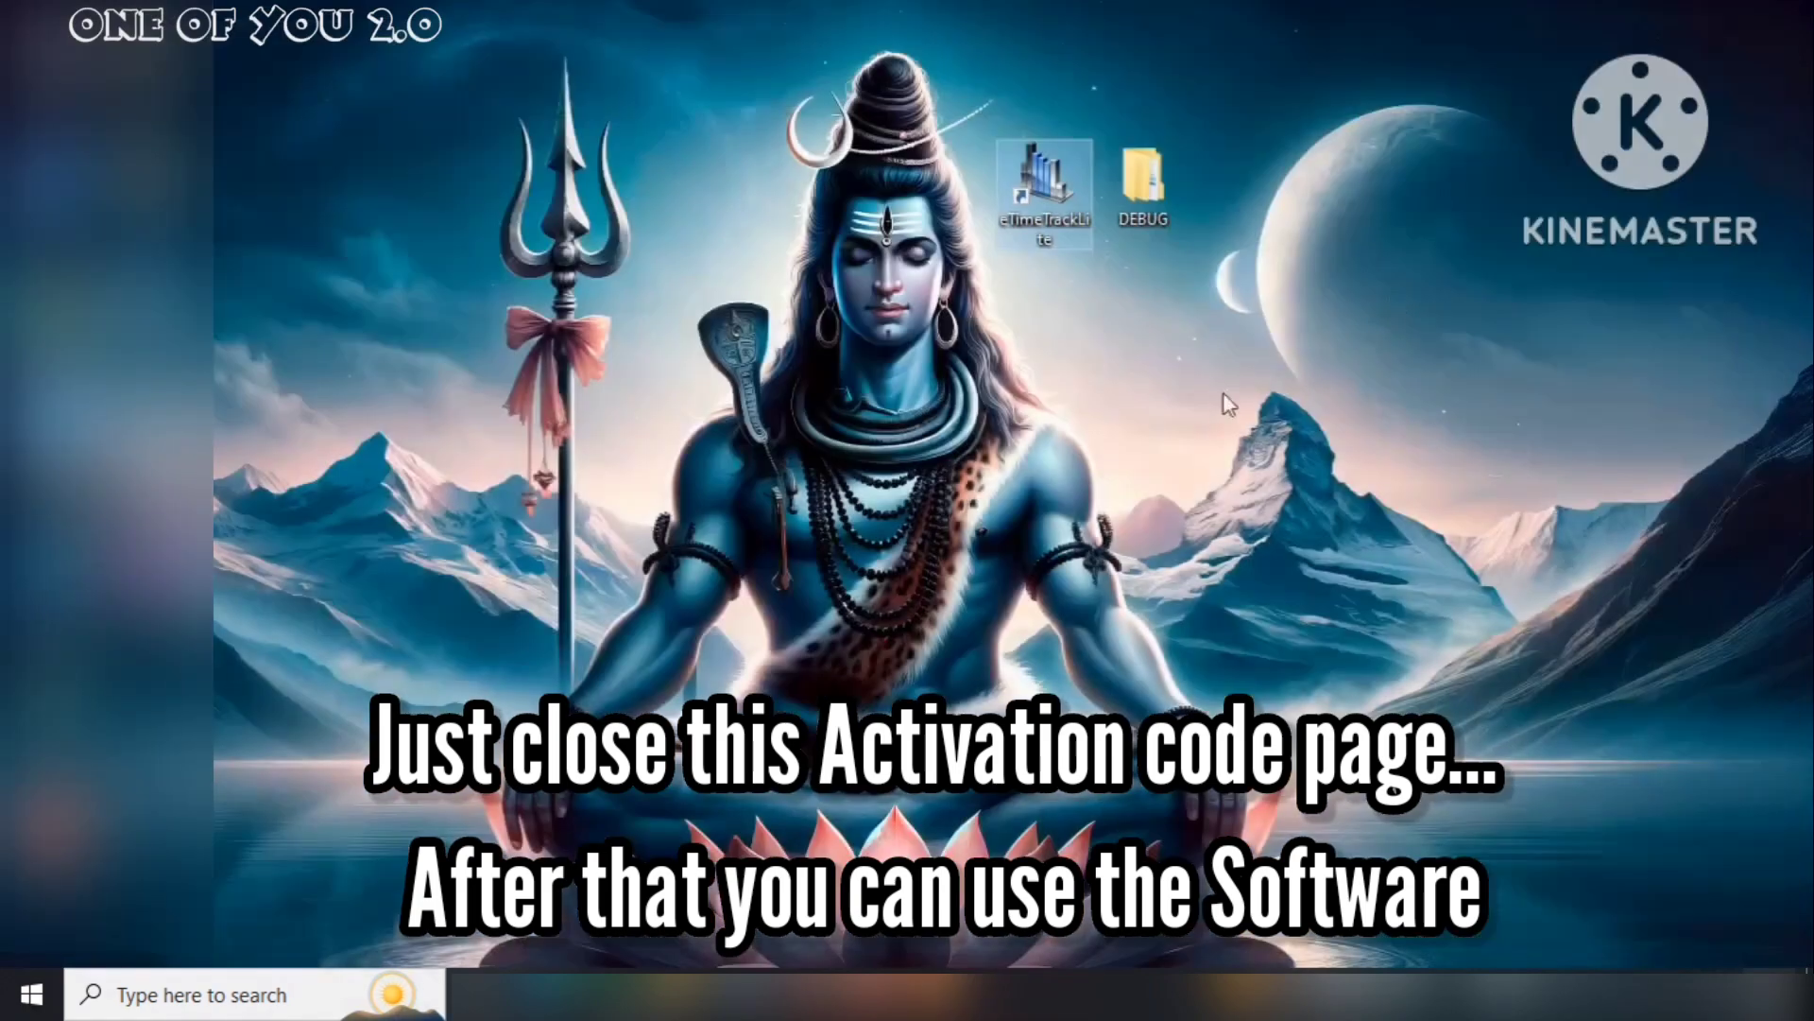
Relaunch eTimeTrack Lite and retry the login with the password, hitting the ACE.OLEDB error
double_click(1036, 202)
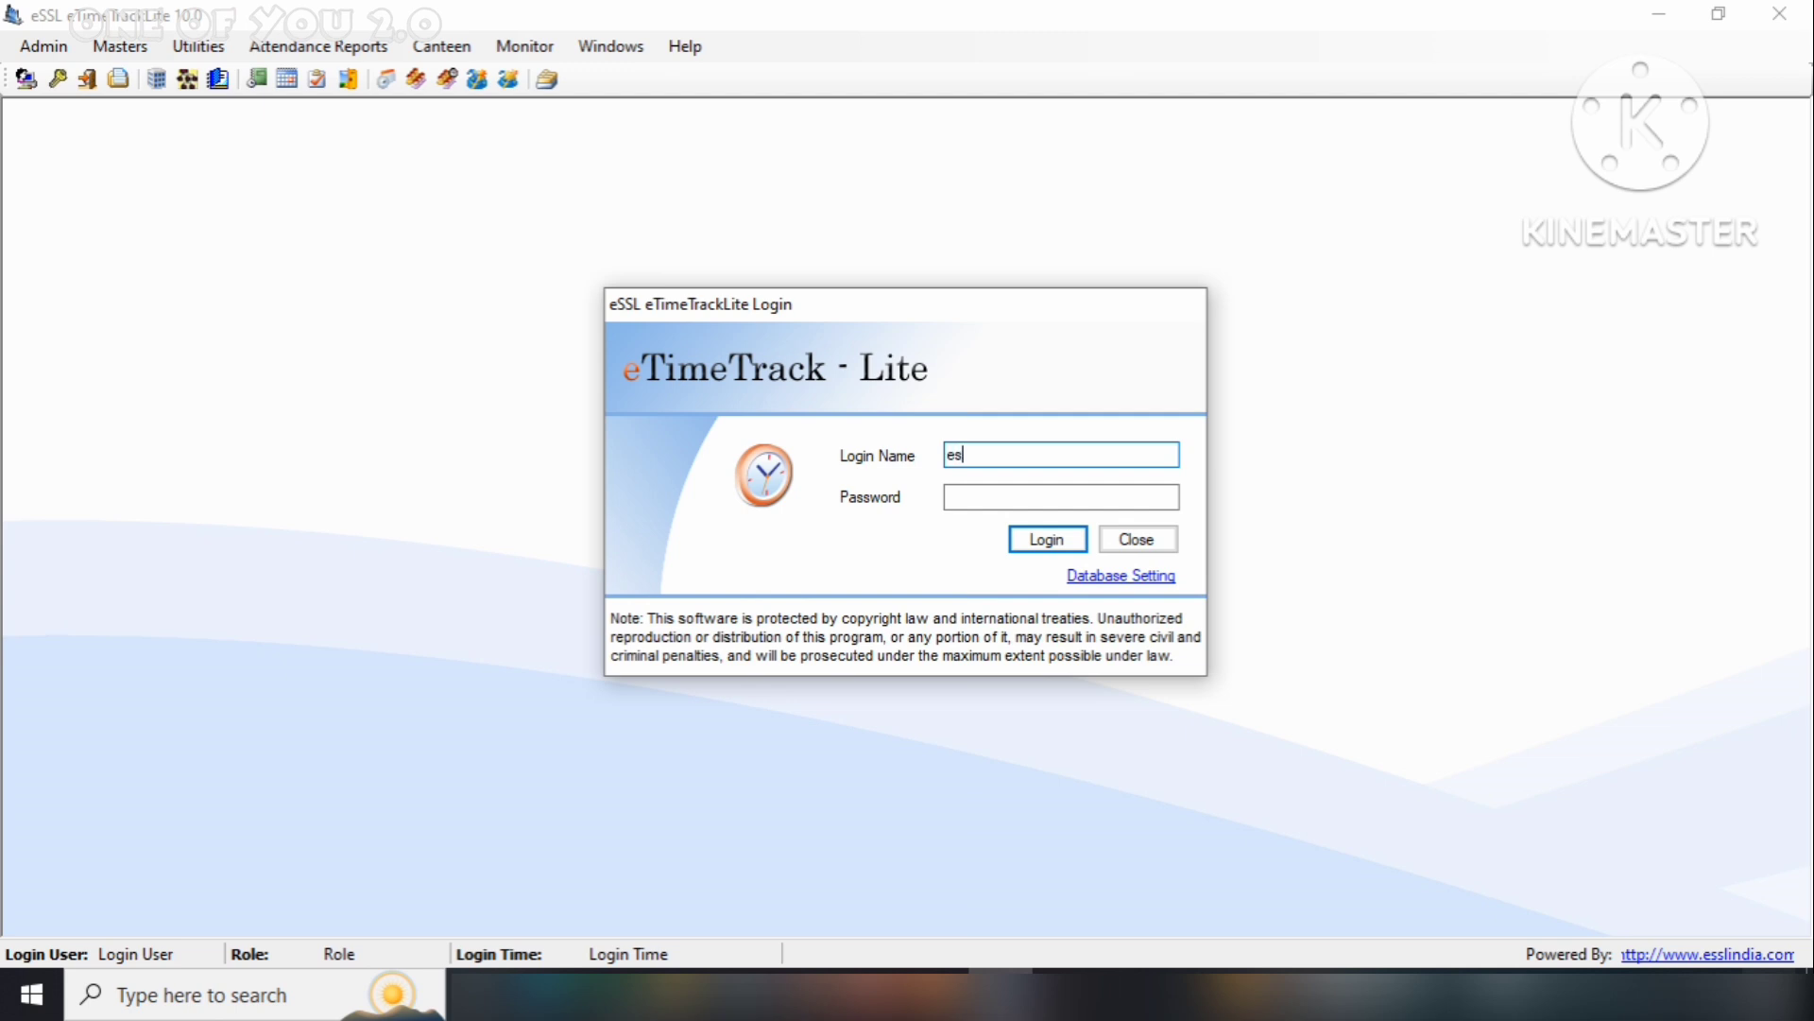
text(essl)
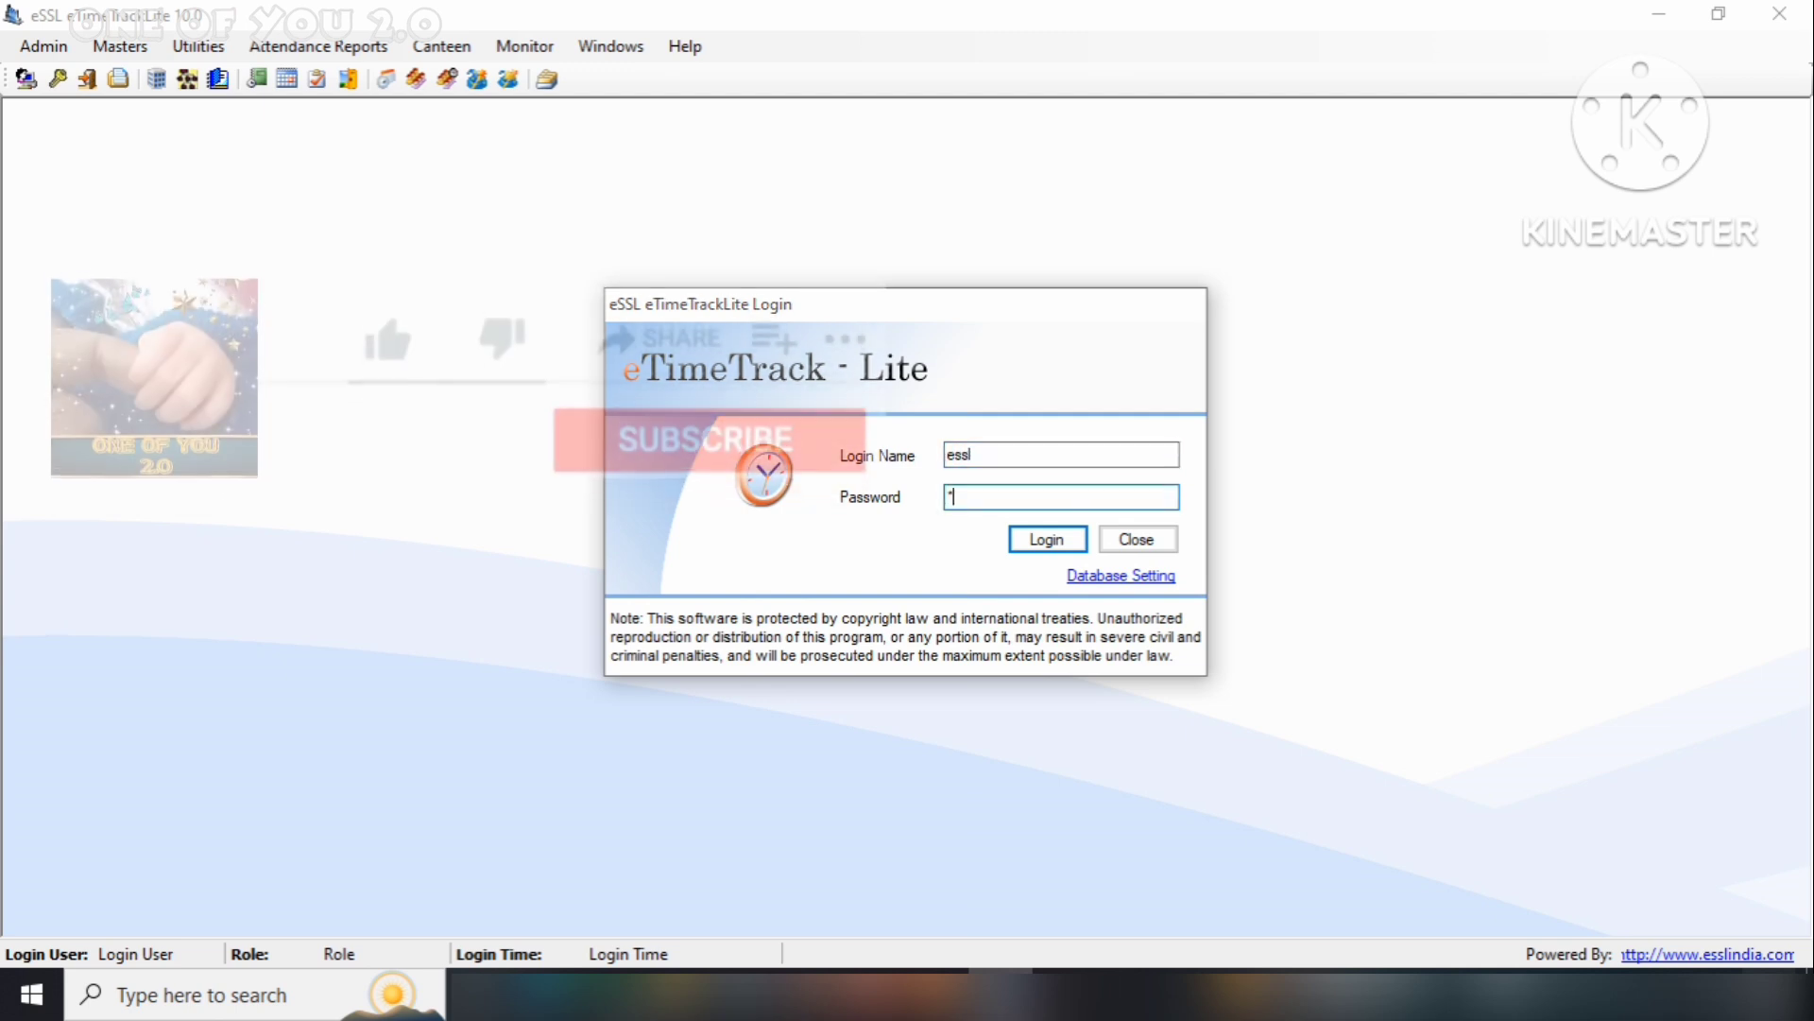
click(1039, 545)
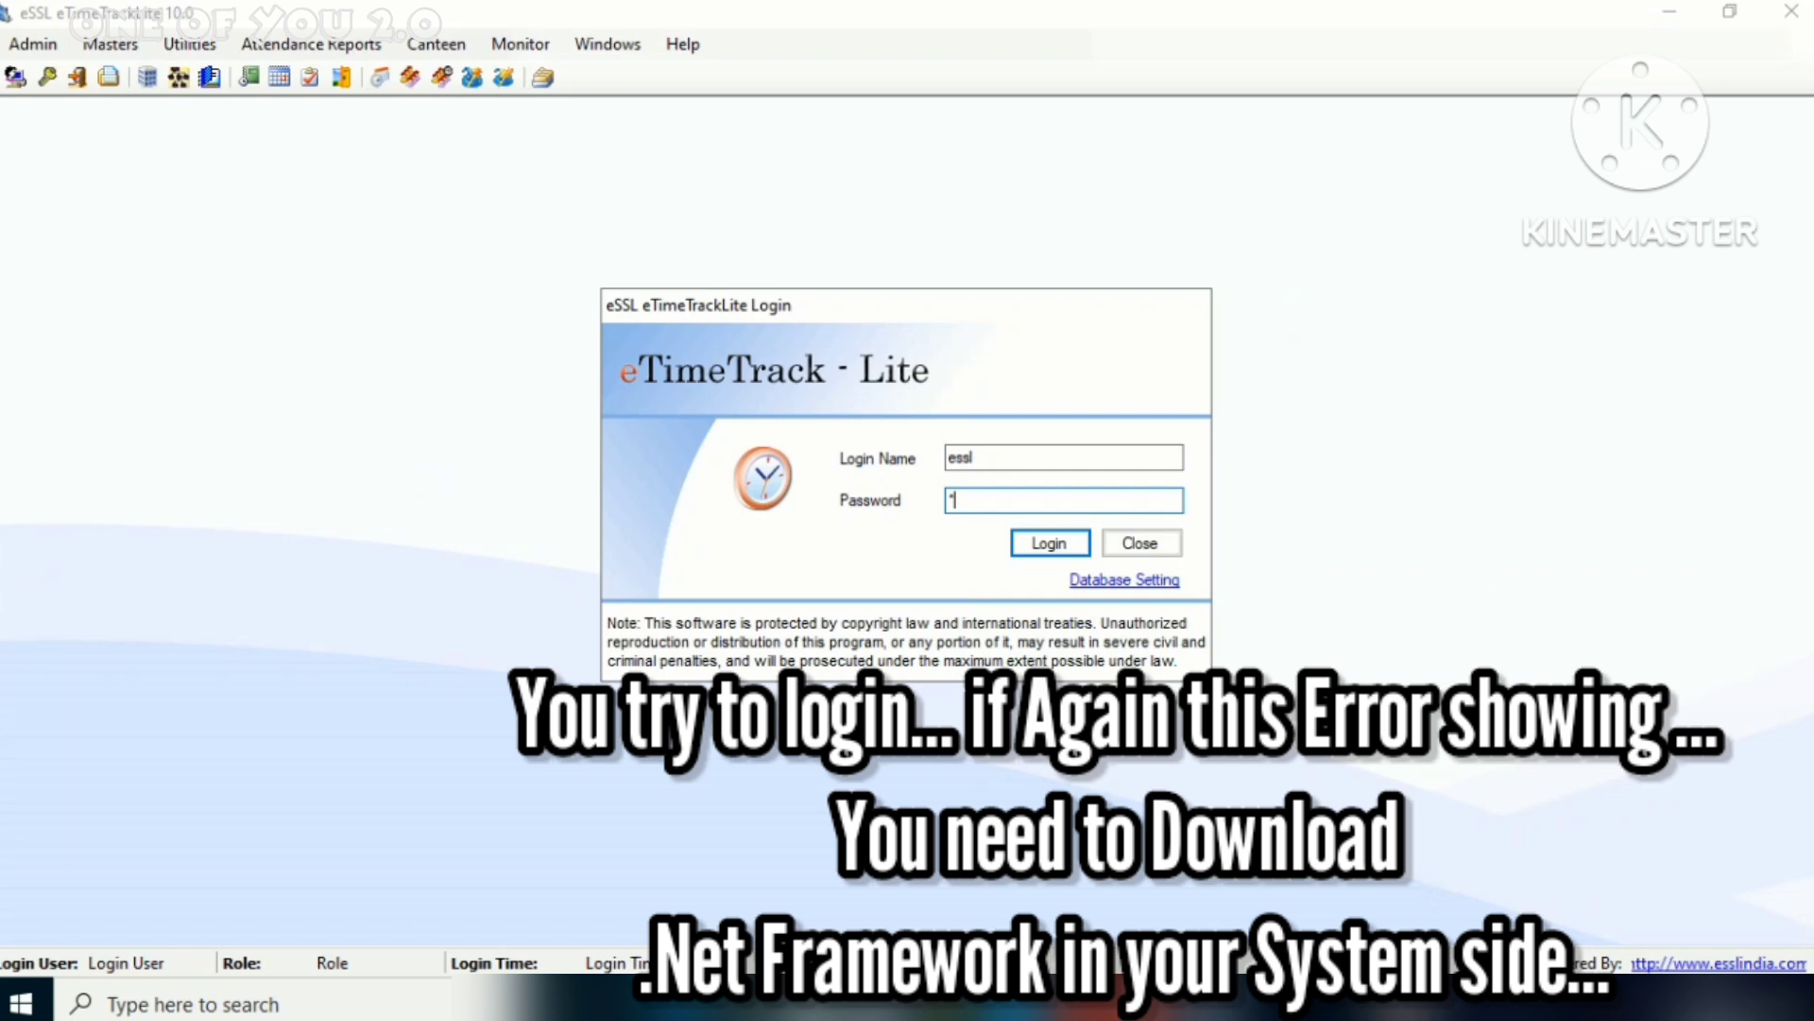
text(ss)
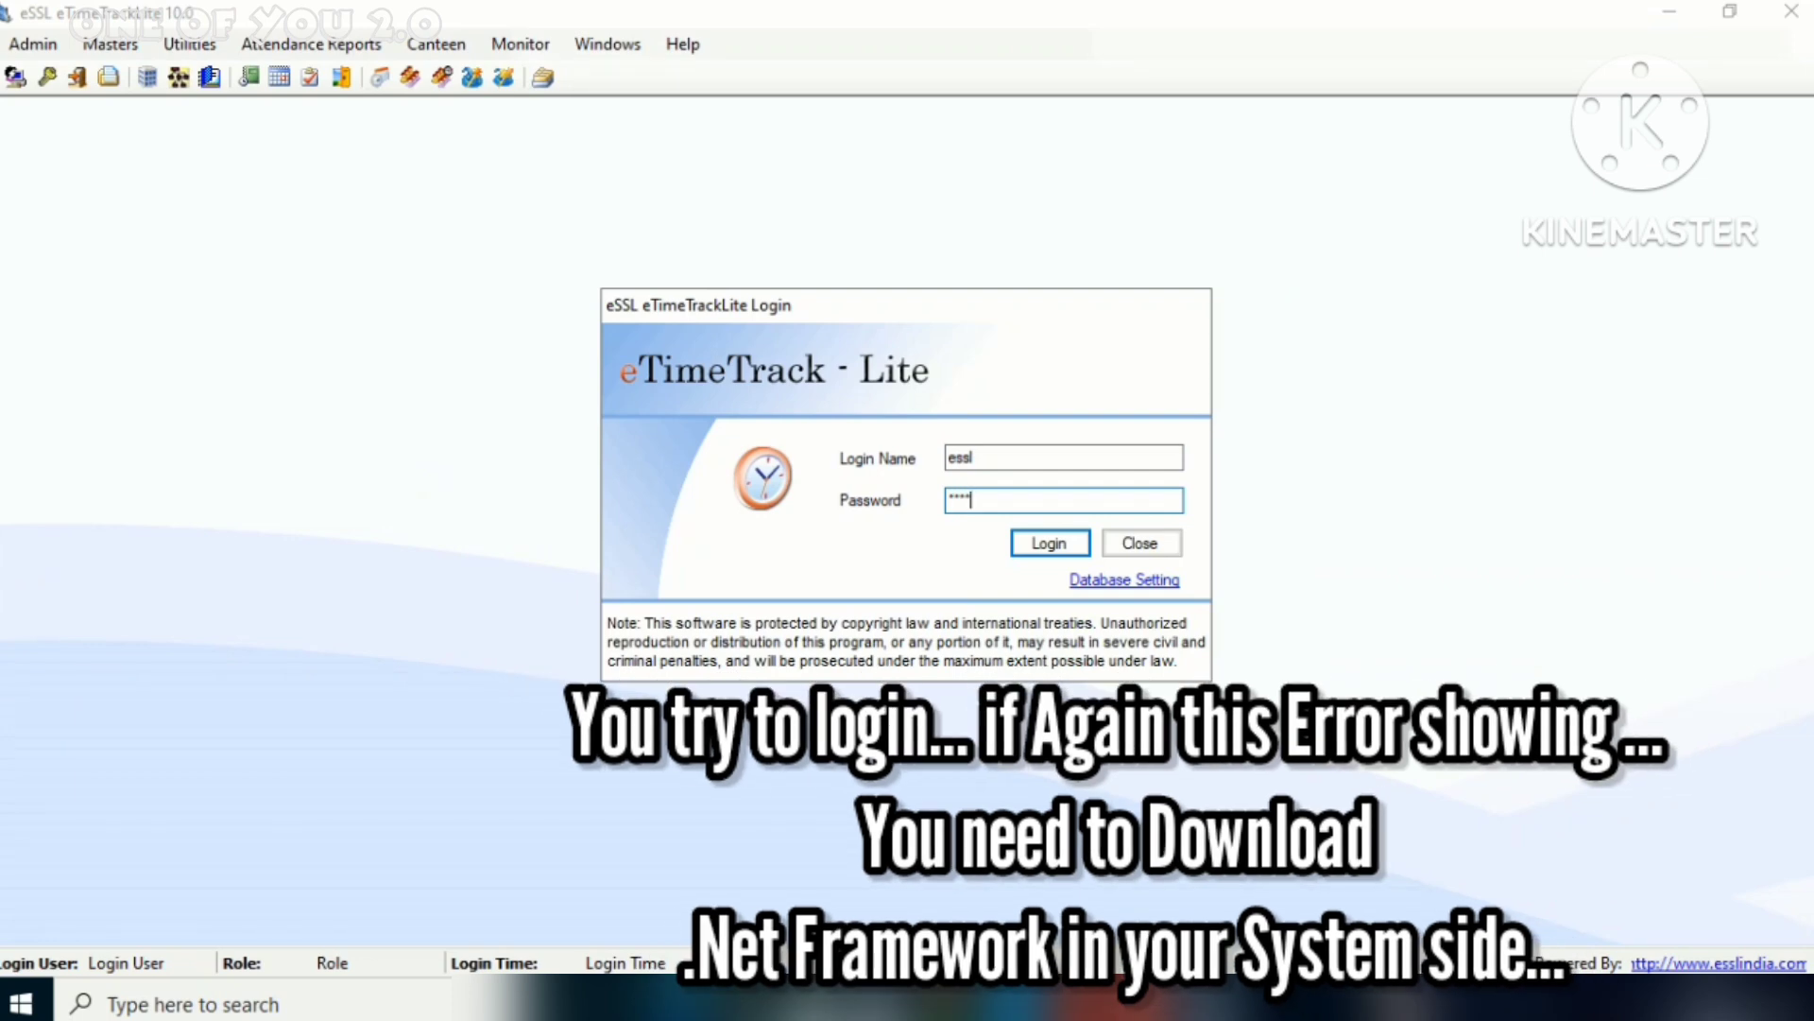
text(l)
key(Return)
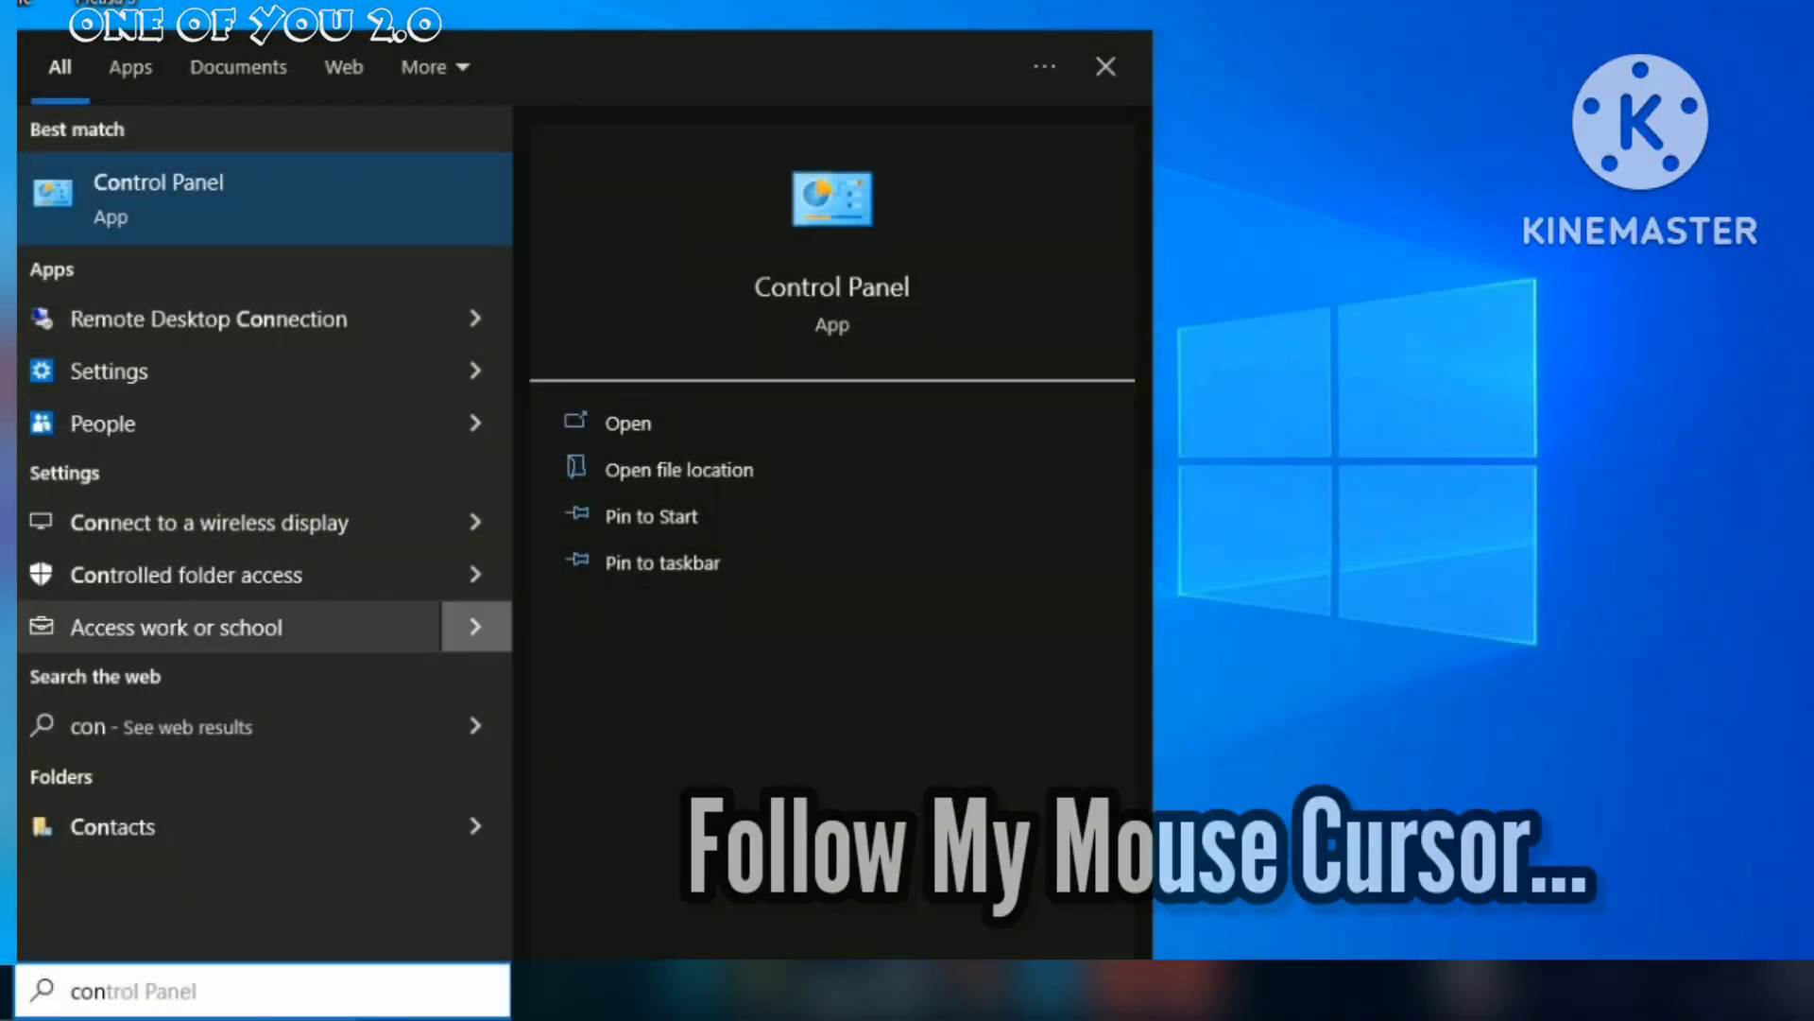
Open Control Panel > Programs > 'Turn Windows features on or off'
click(629, 423)
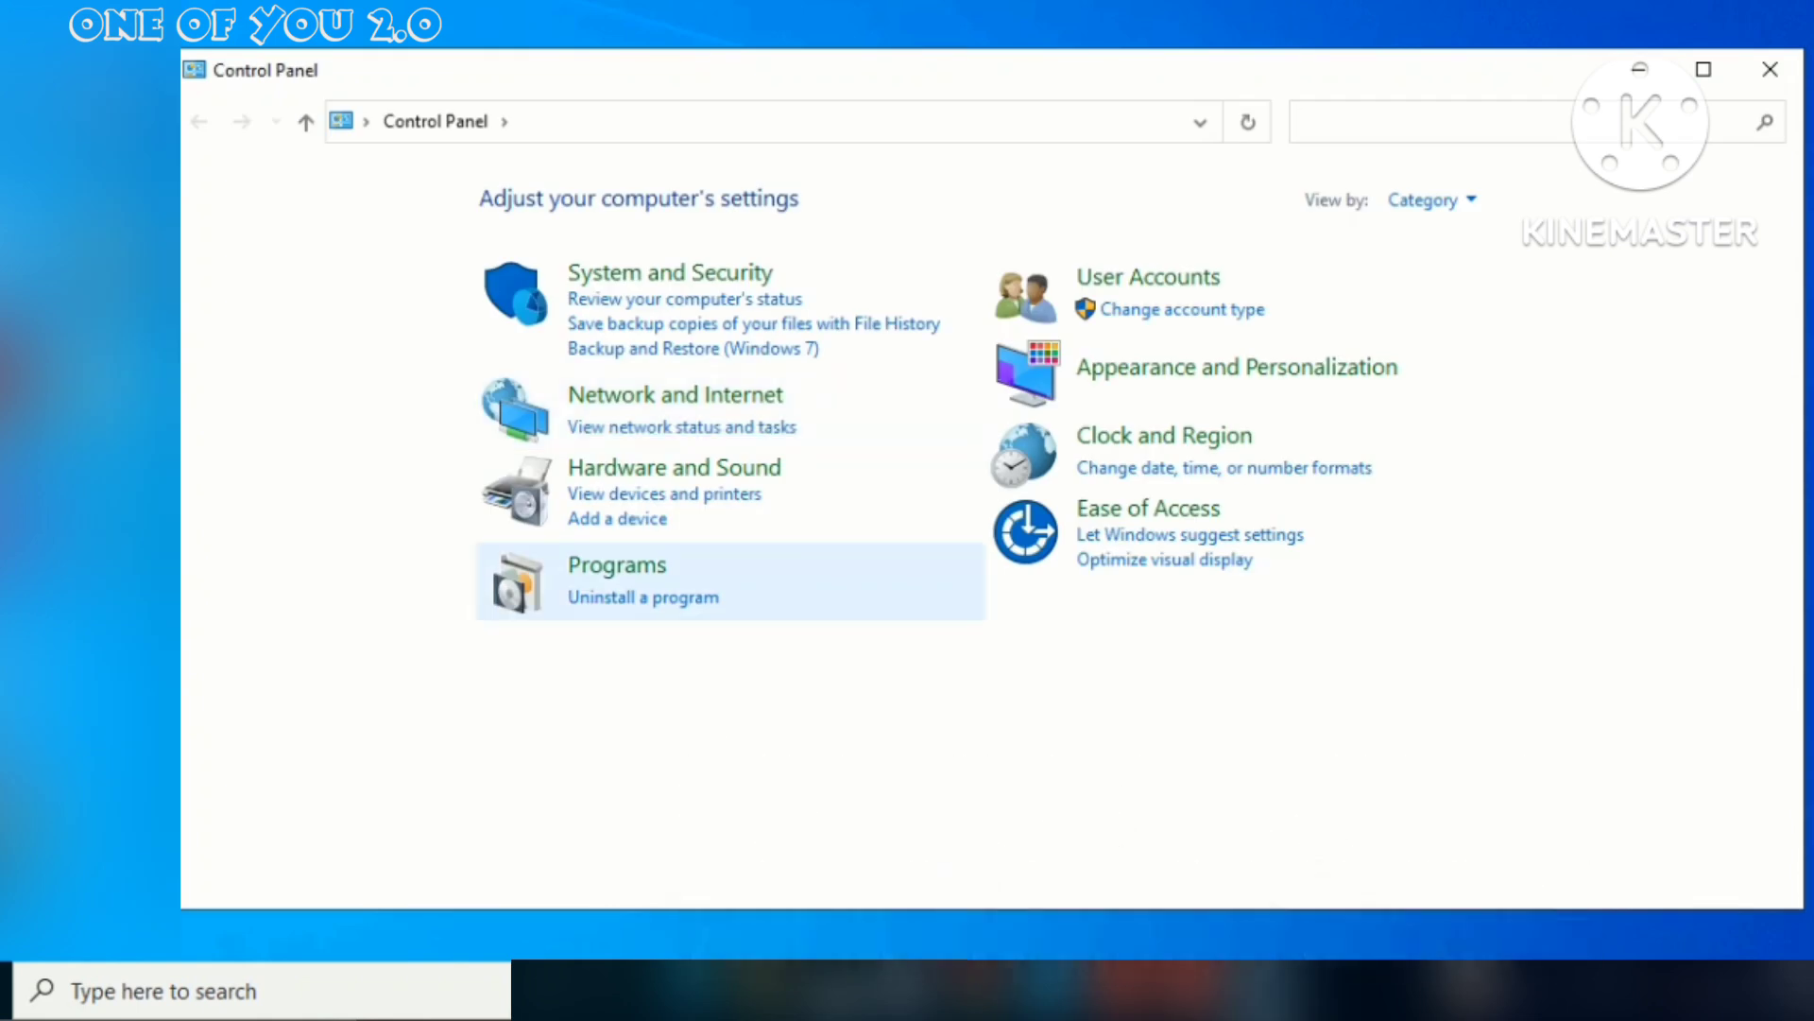
click(618, 565)
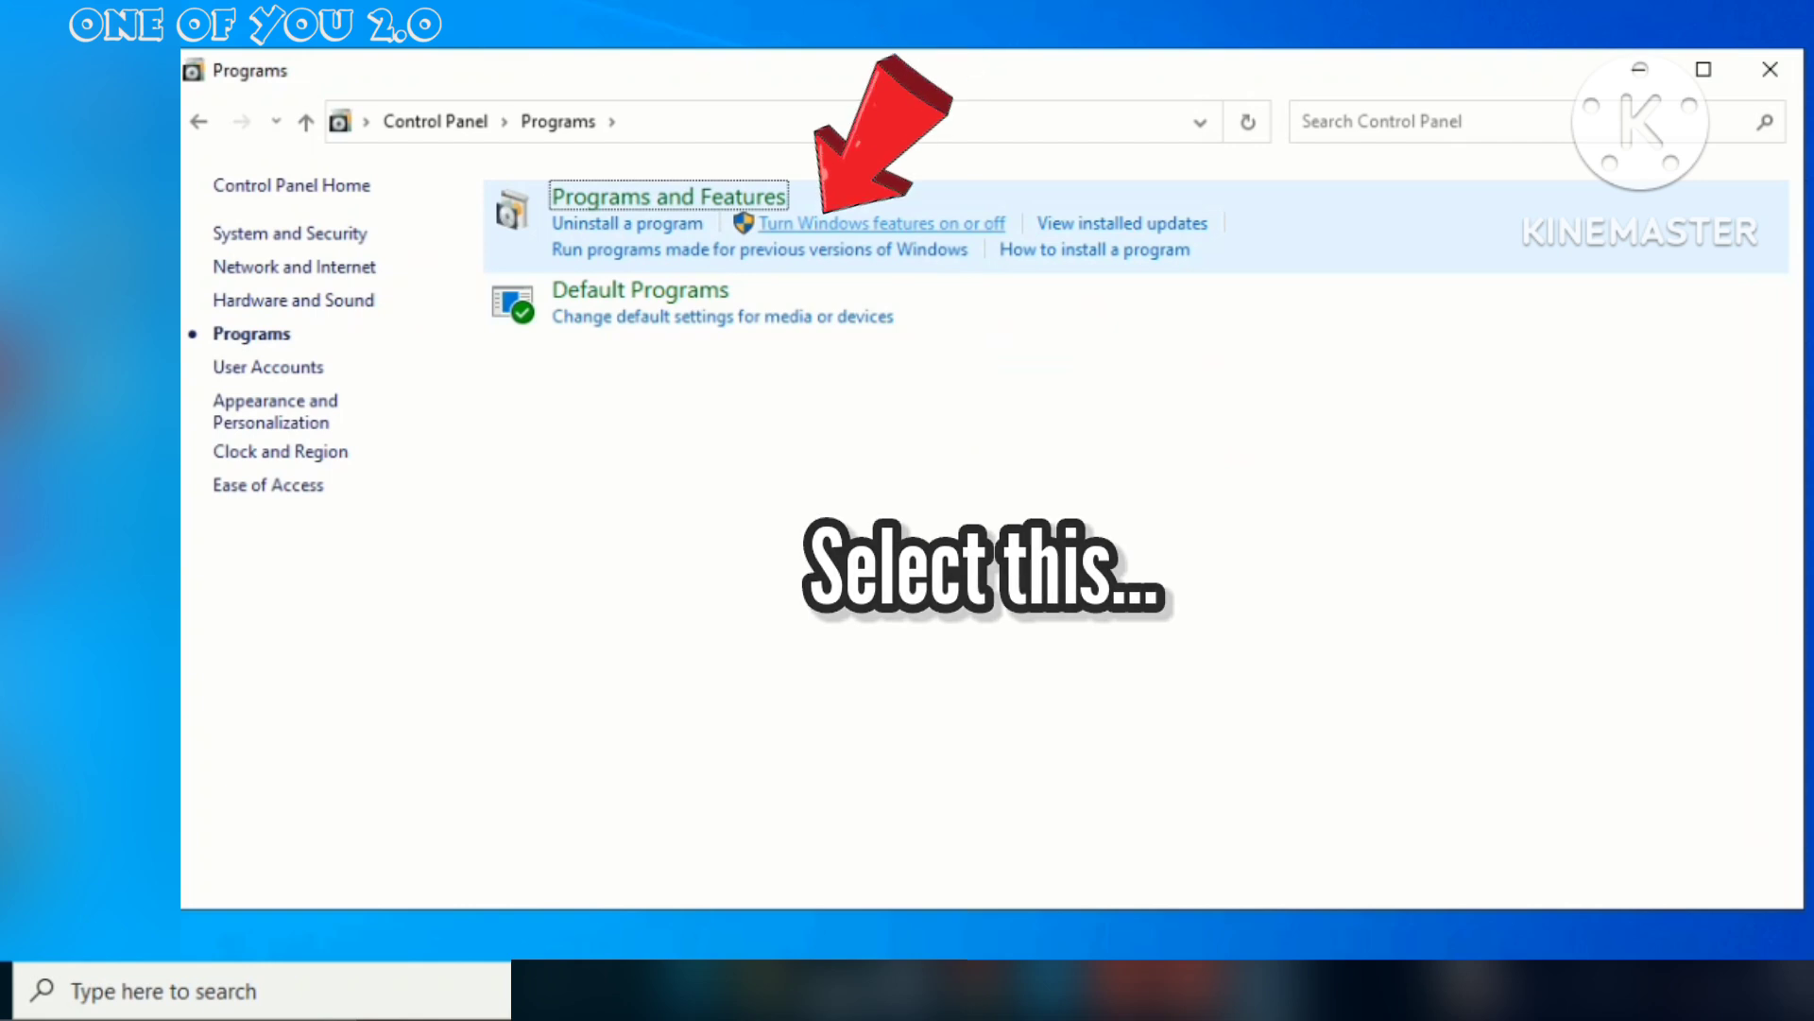
click(881, 223)
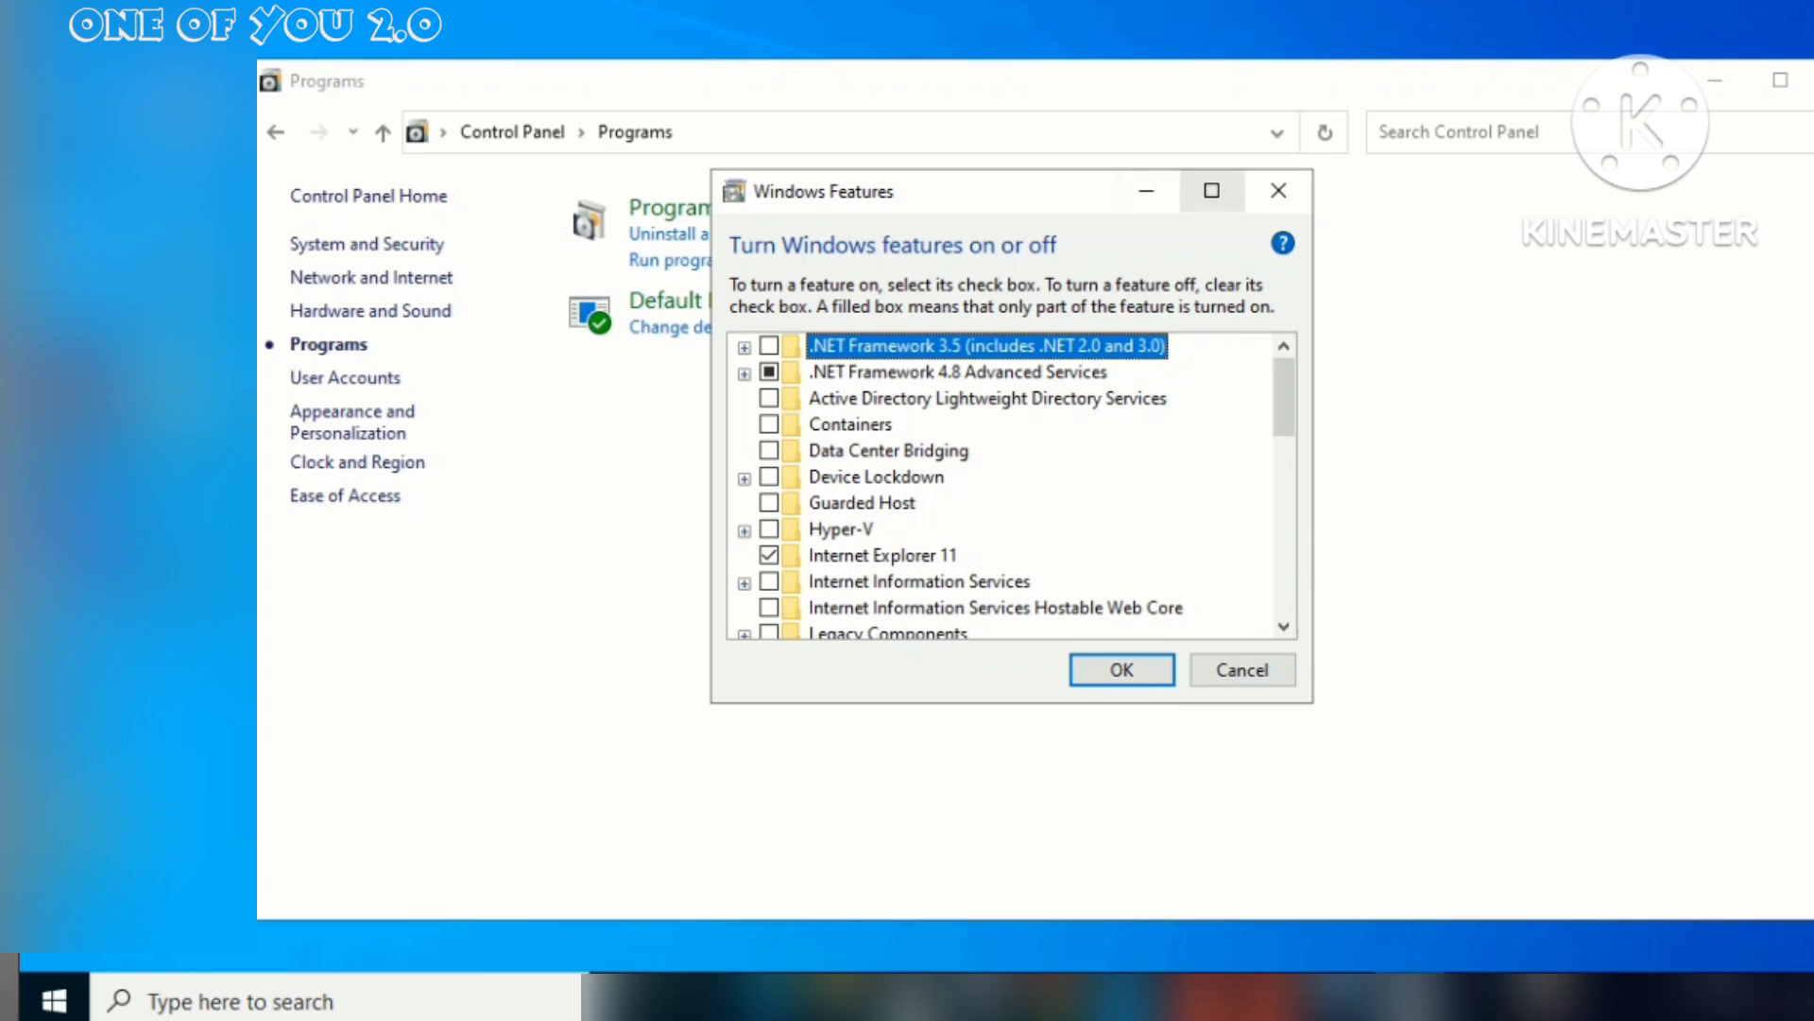
Enable .NET Framework 3.5 with WCF HTTP and Non-HTTP Activation, downloading files via Windows Update
click(1212, 190)
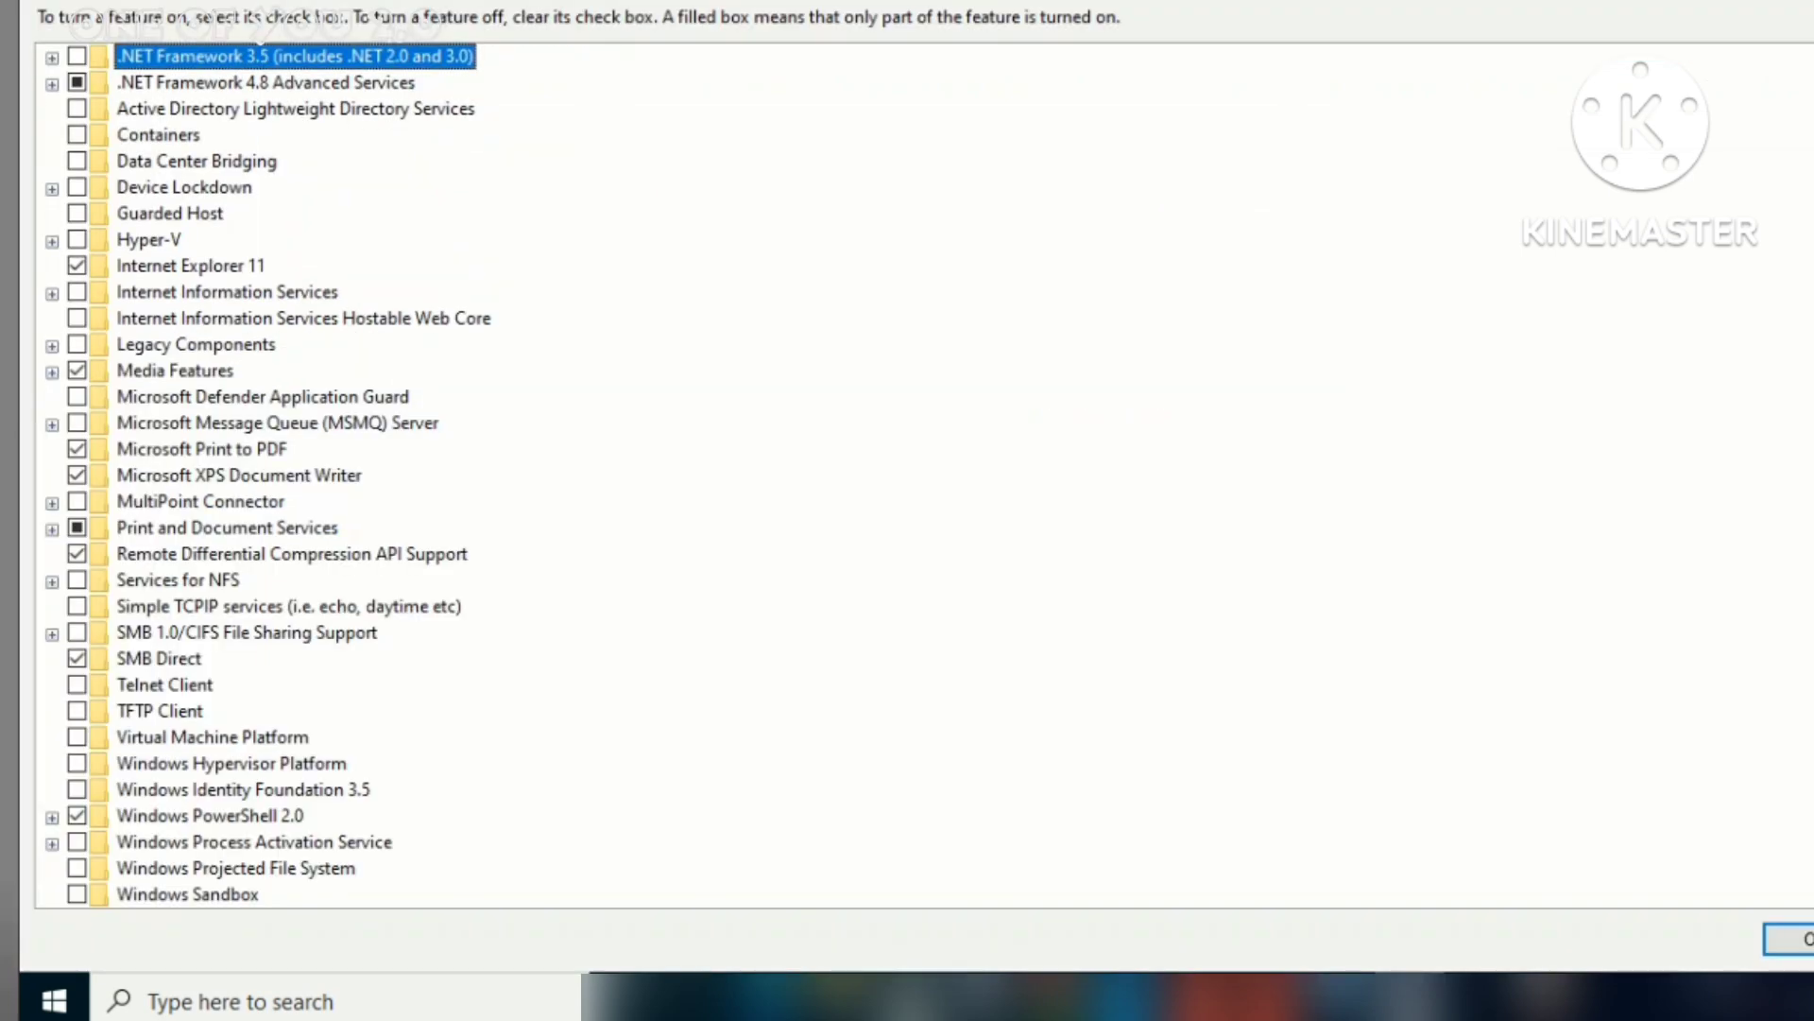
key(Right)
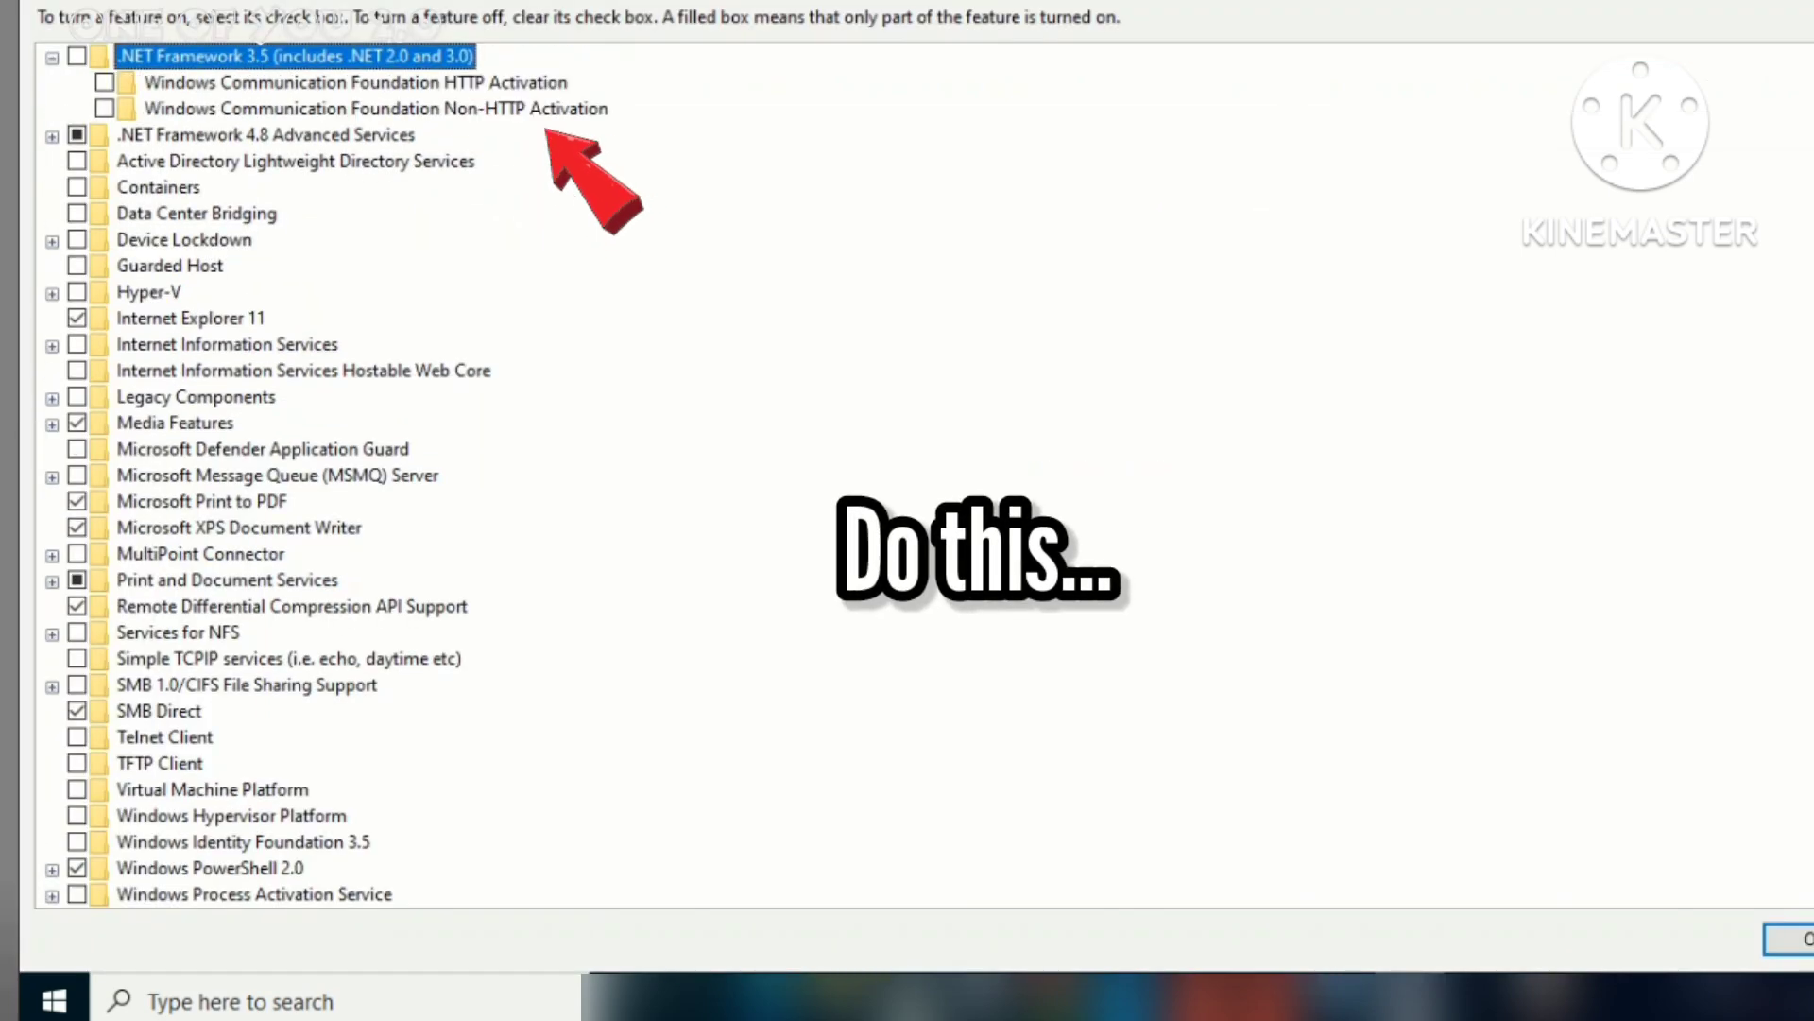
key(space)
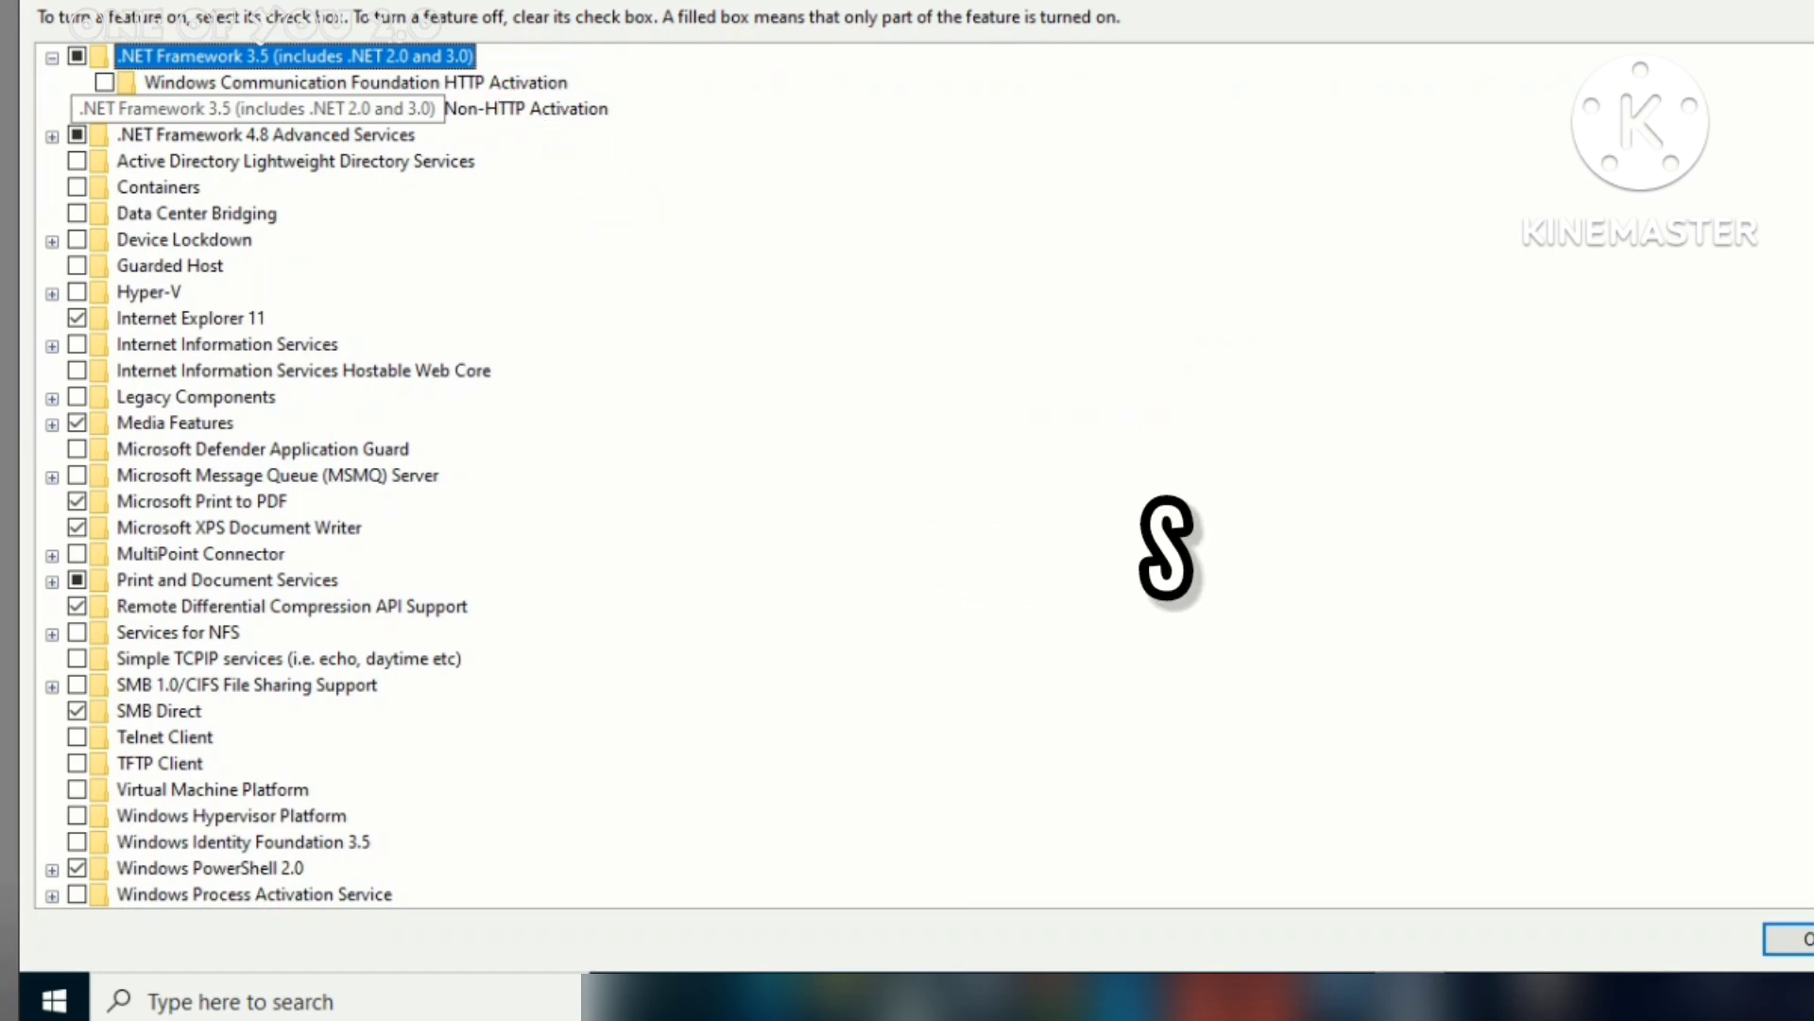
click(104, 83)
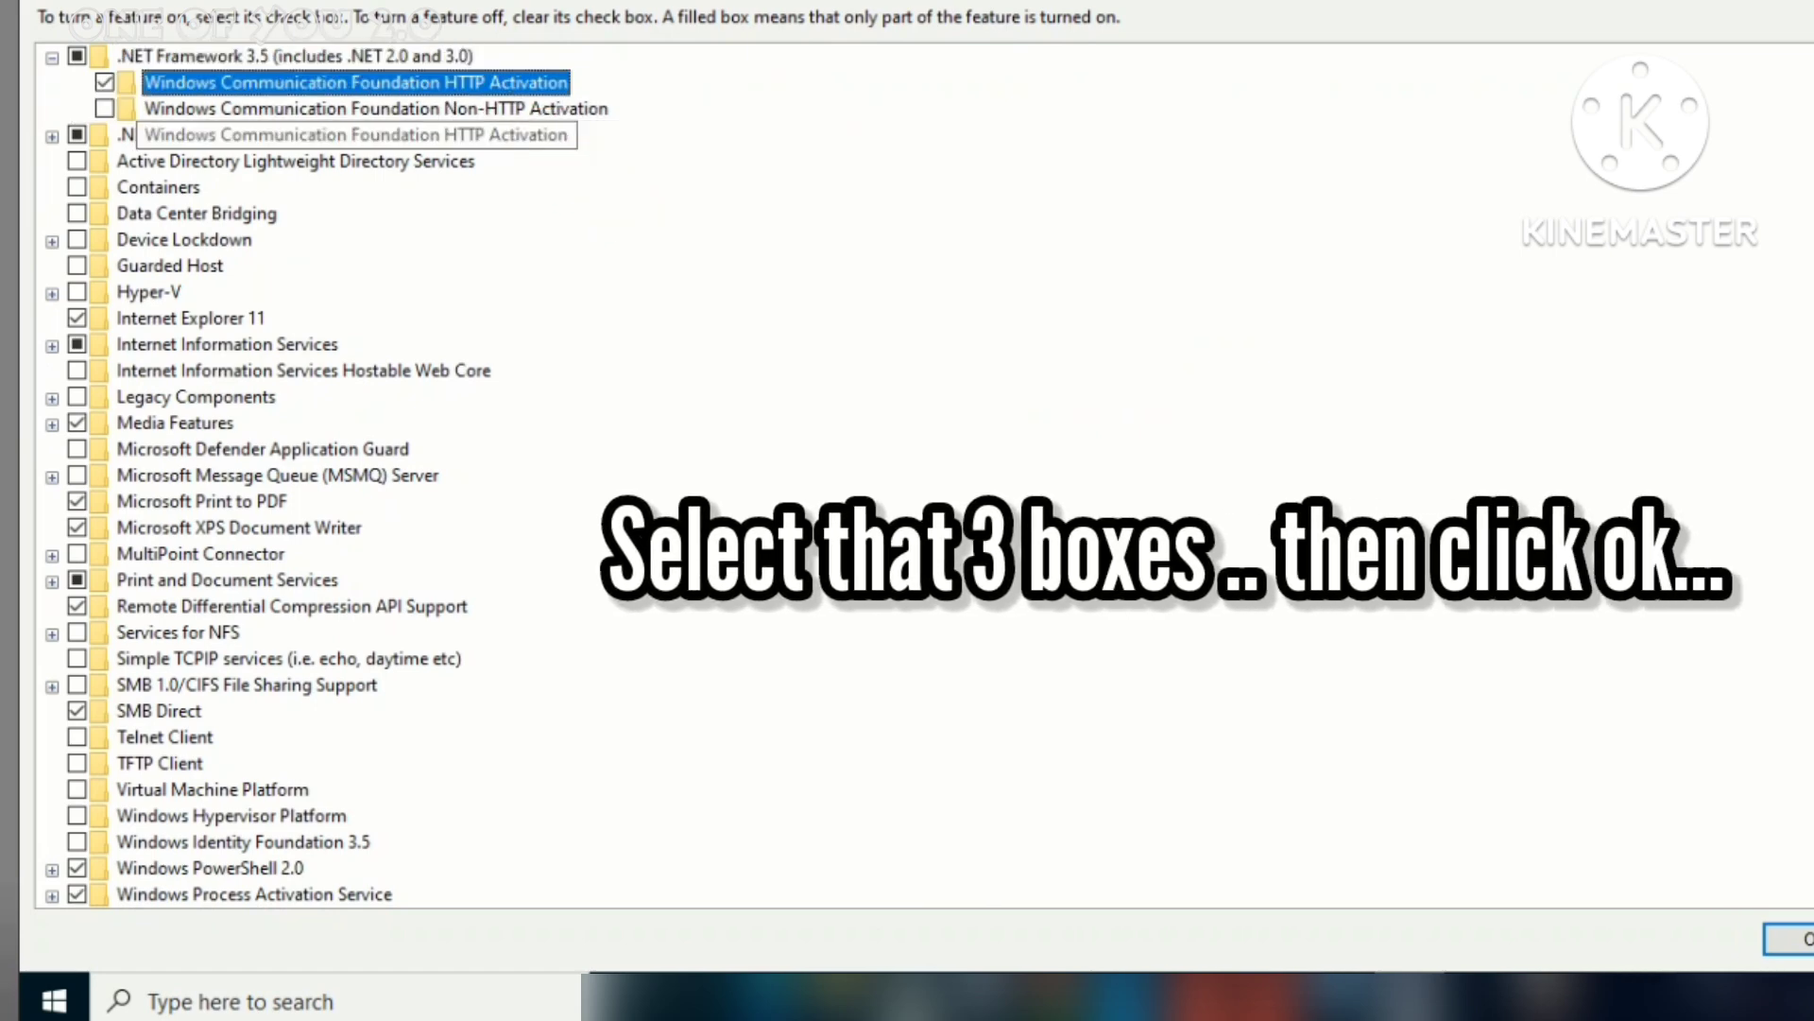
click(103, 108)
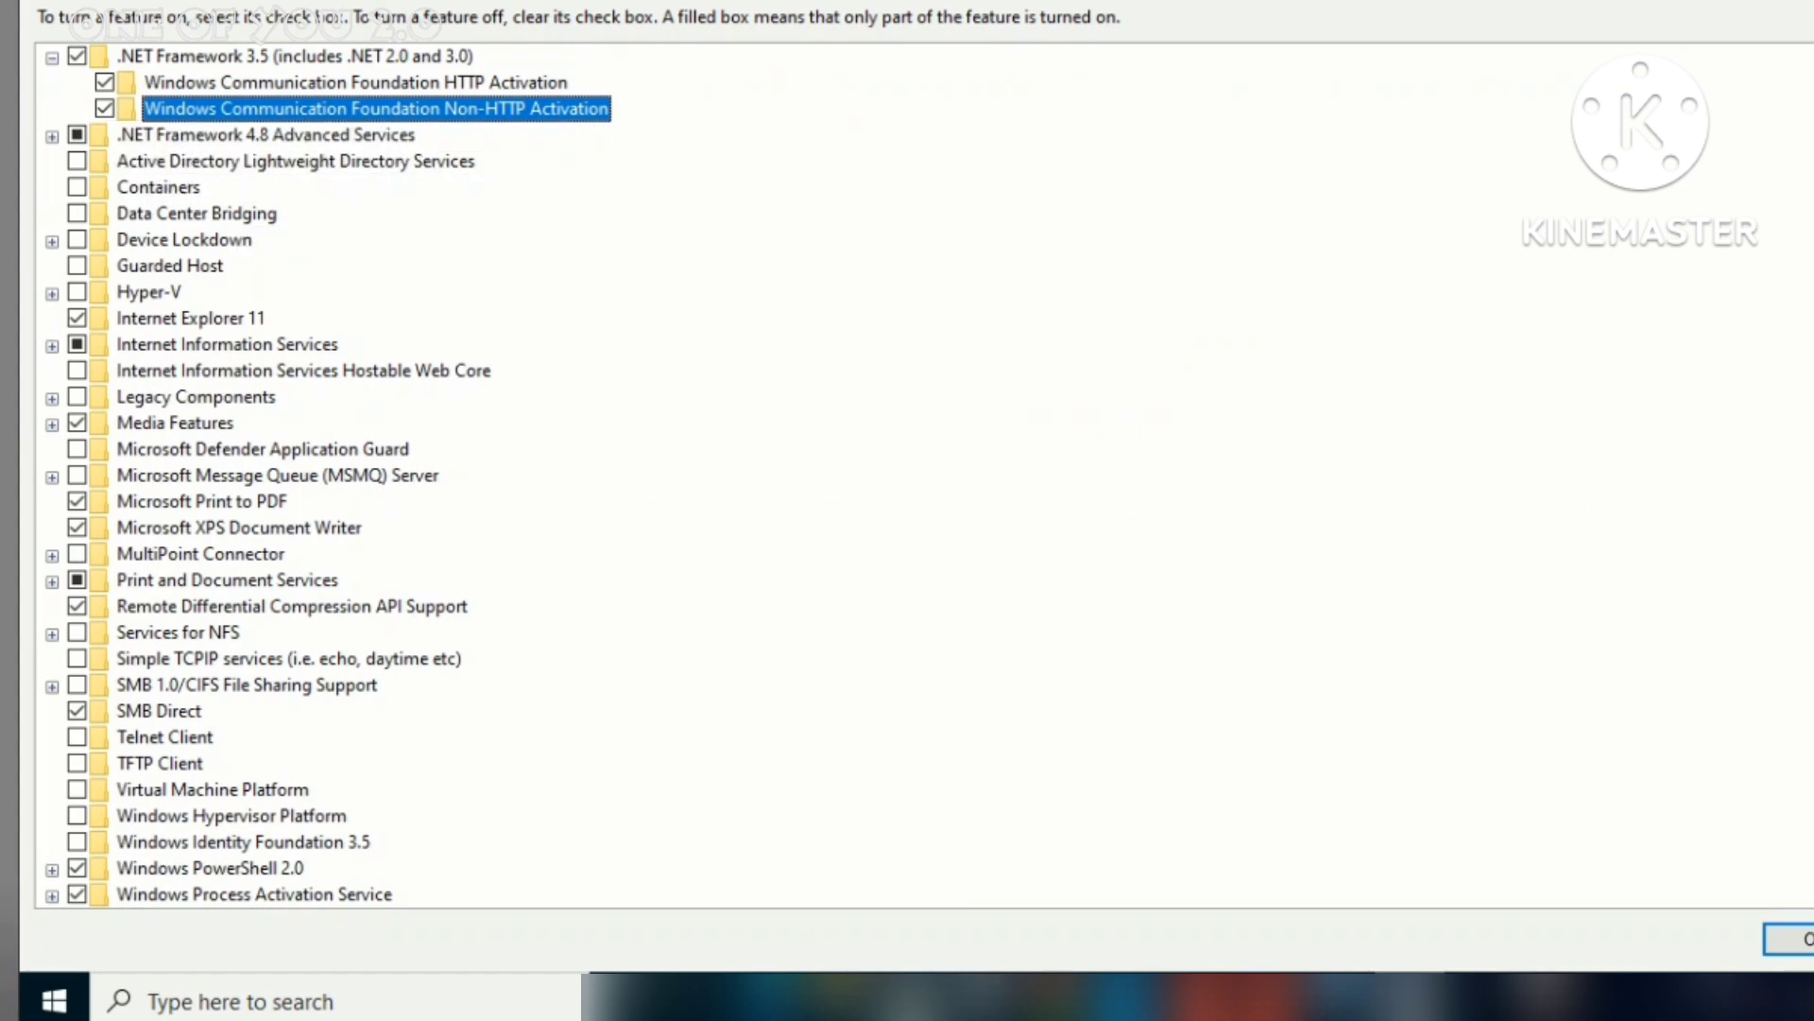
key(Return)
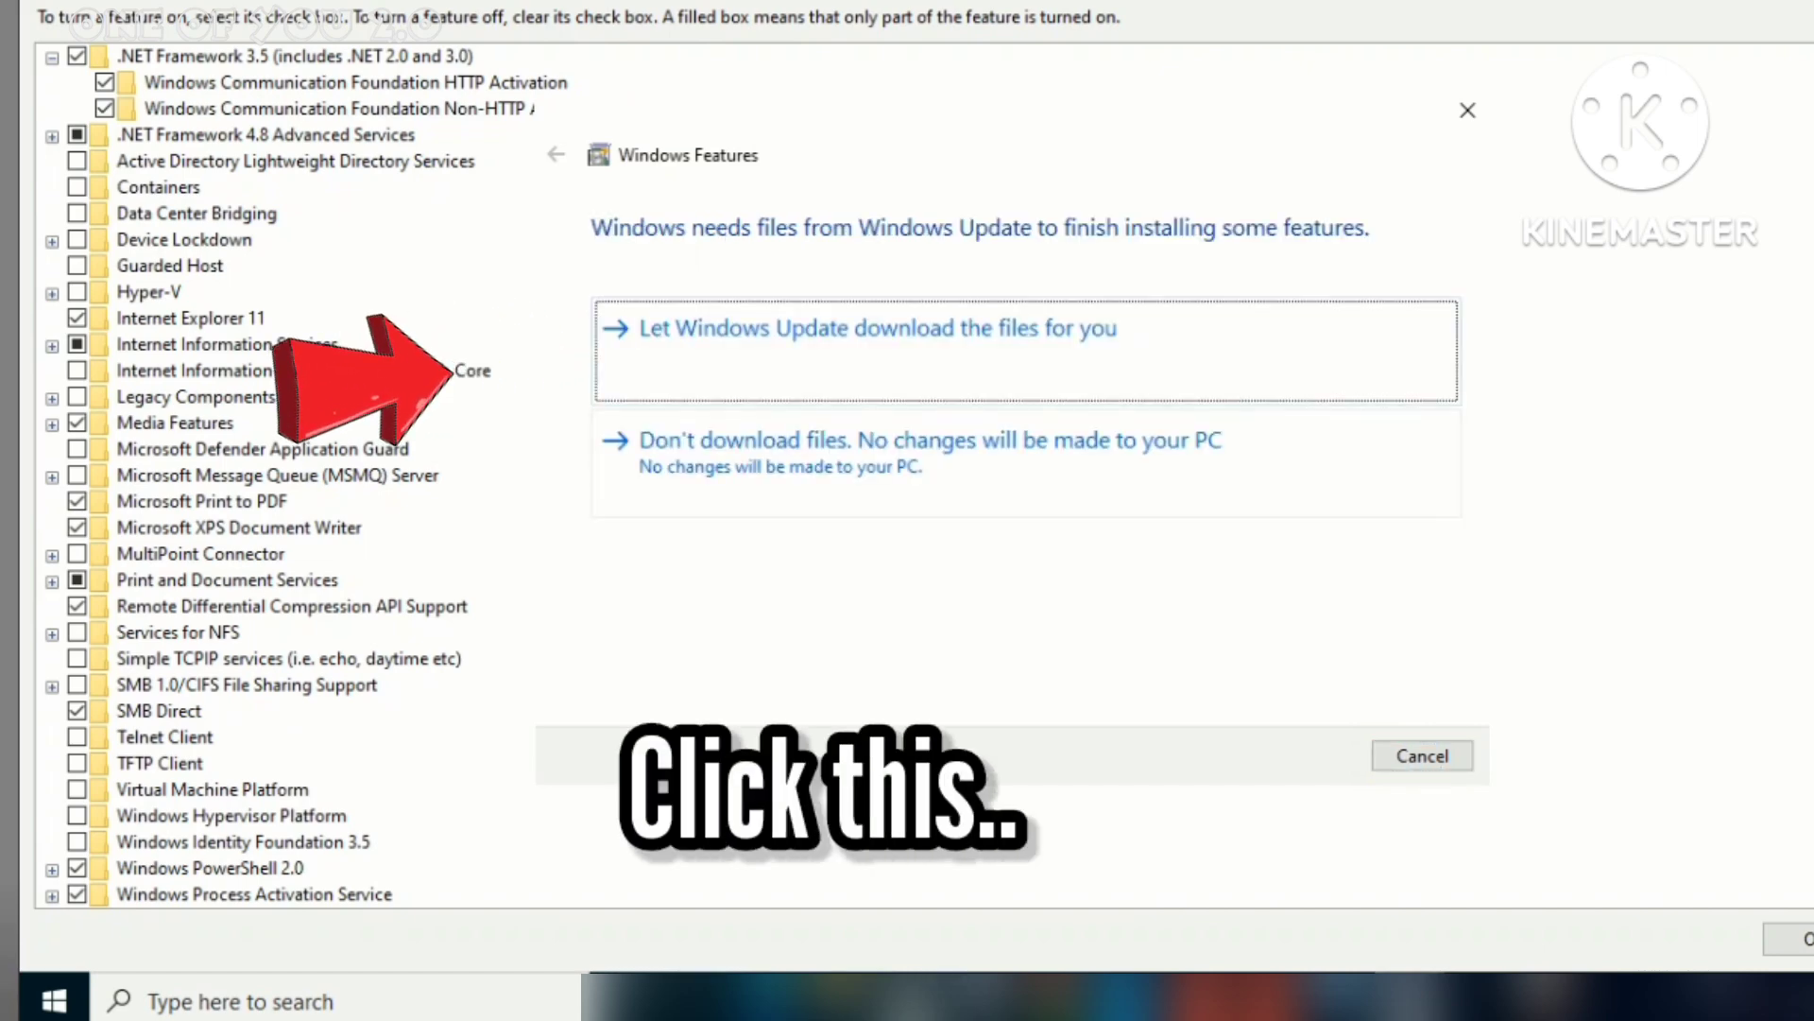
key(Return)
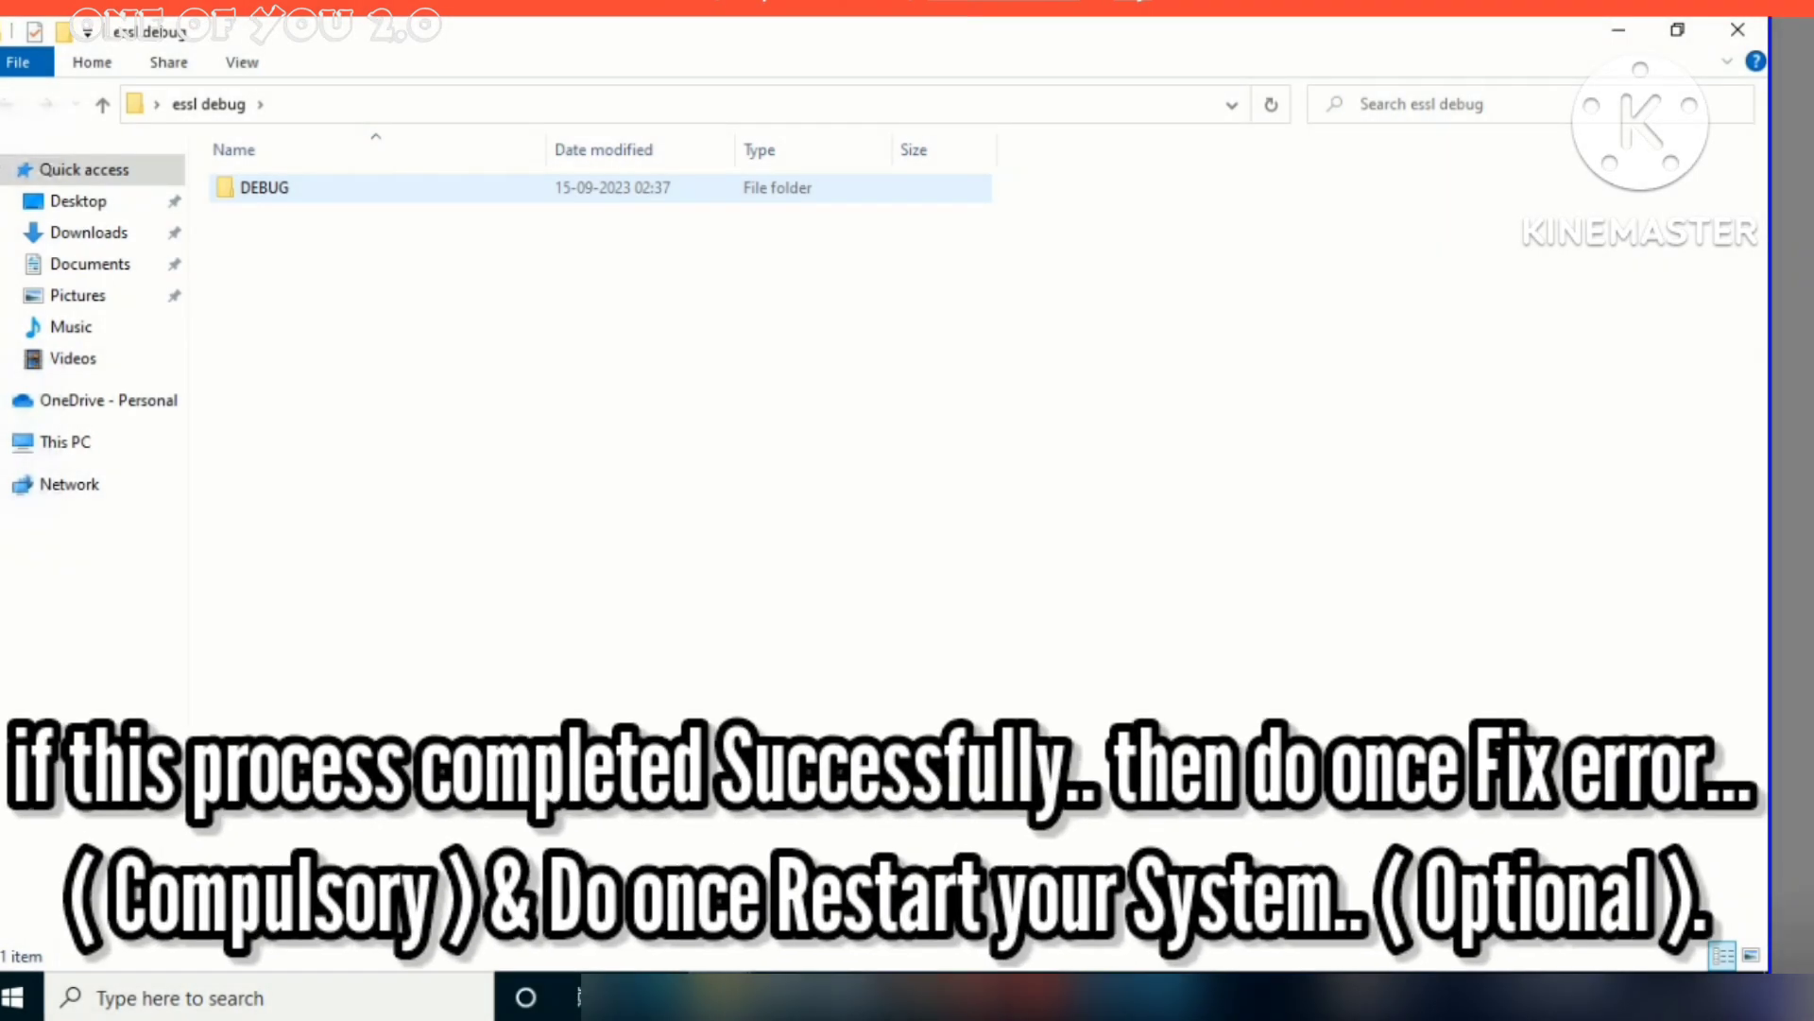
Launch Fix Error from the Debug folder and repair the 32-bit zkemkeeper.dll registration
key(Return)
key(Return)
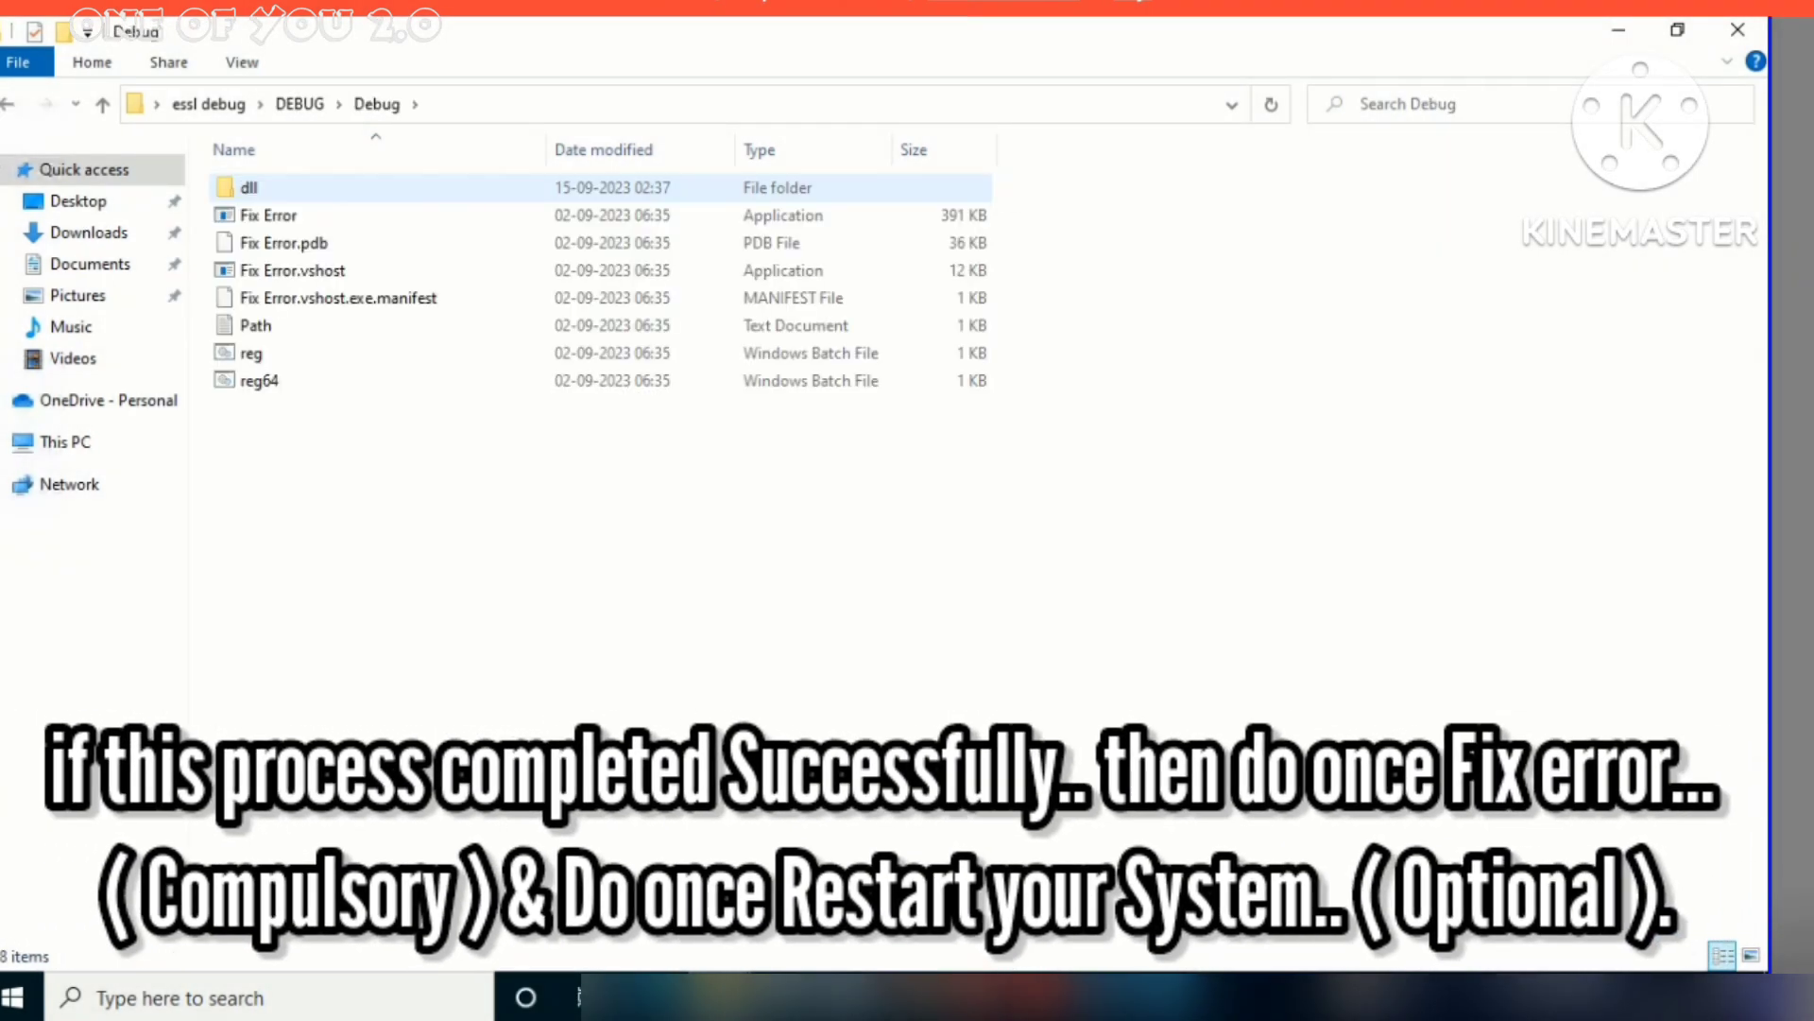
click(268, 215)
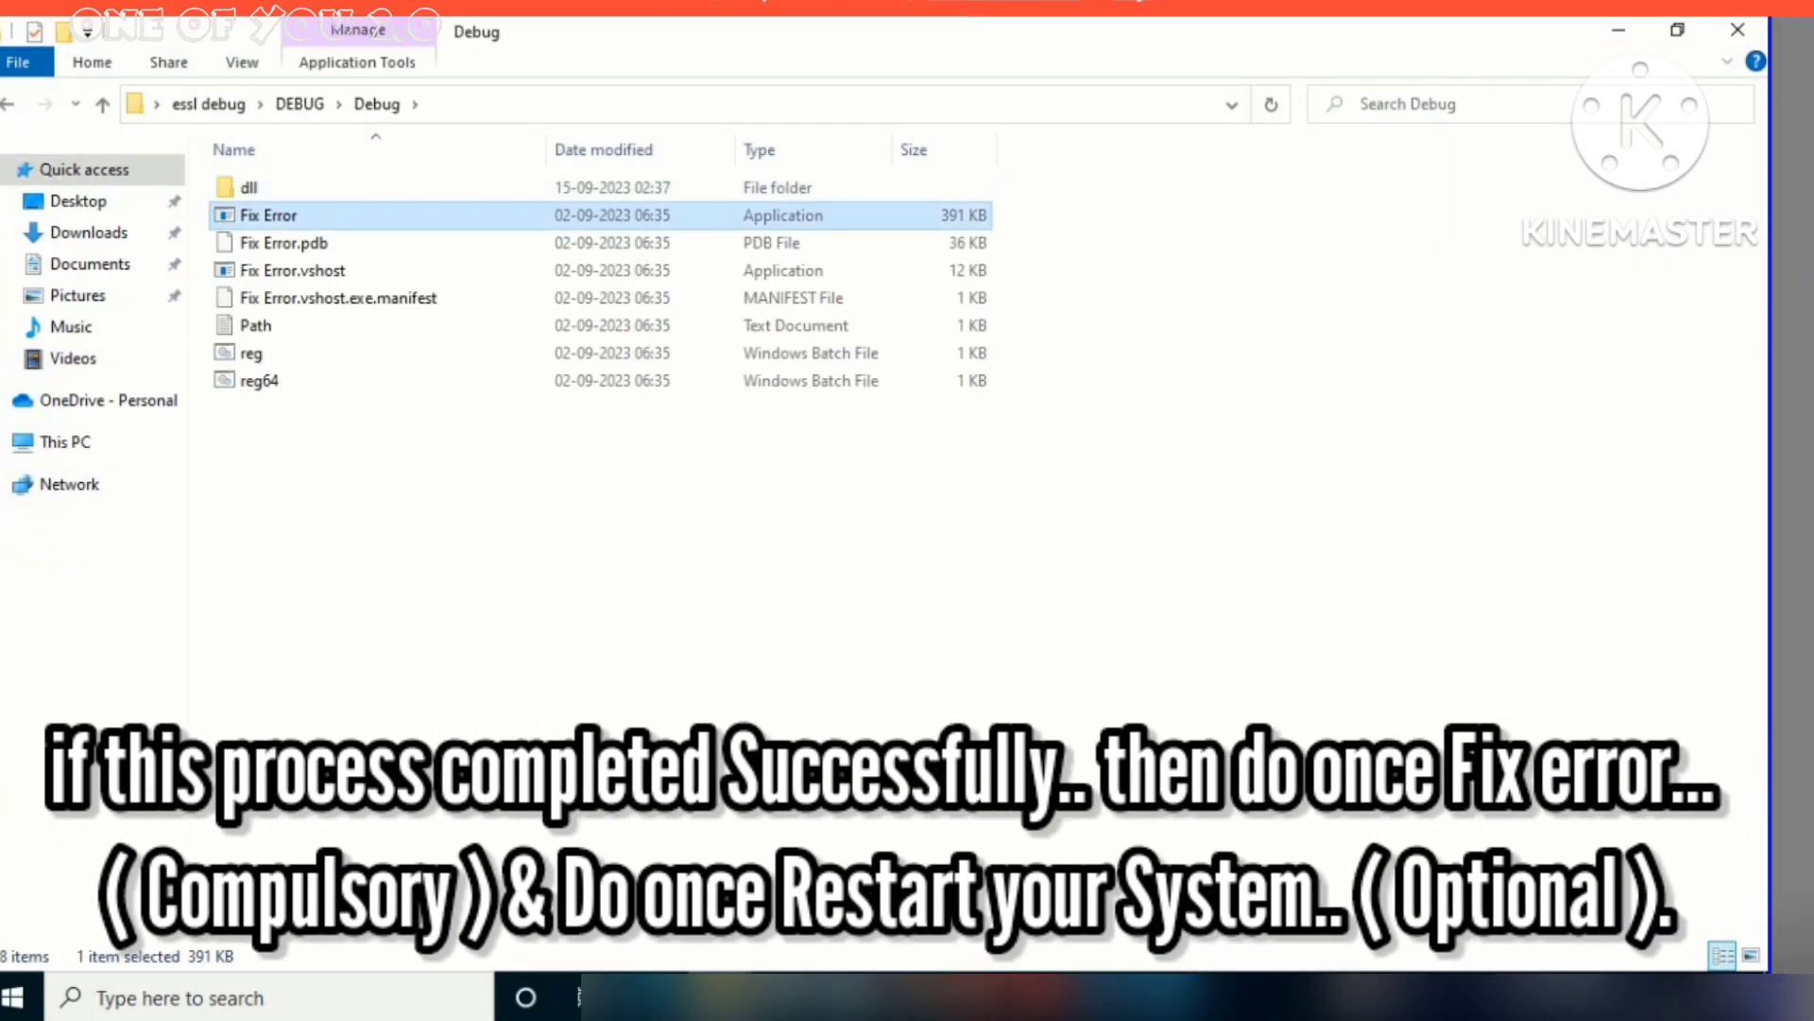
key(Return)
click(257, 330)
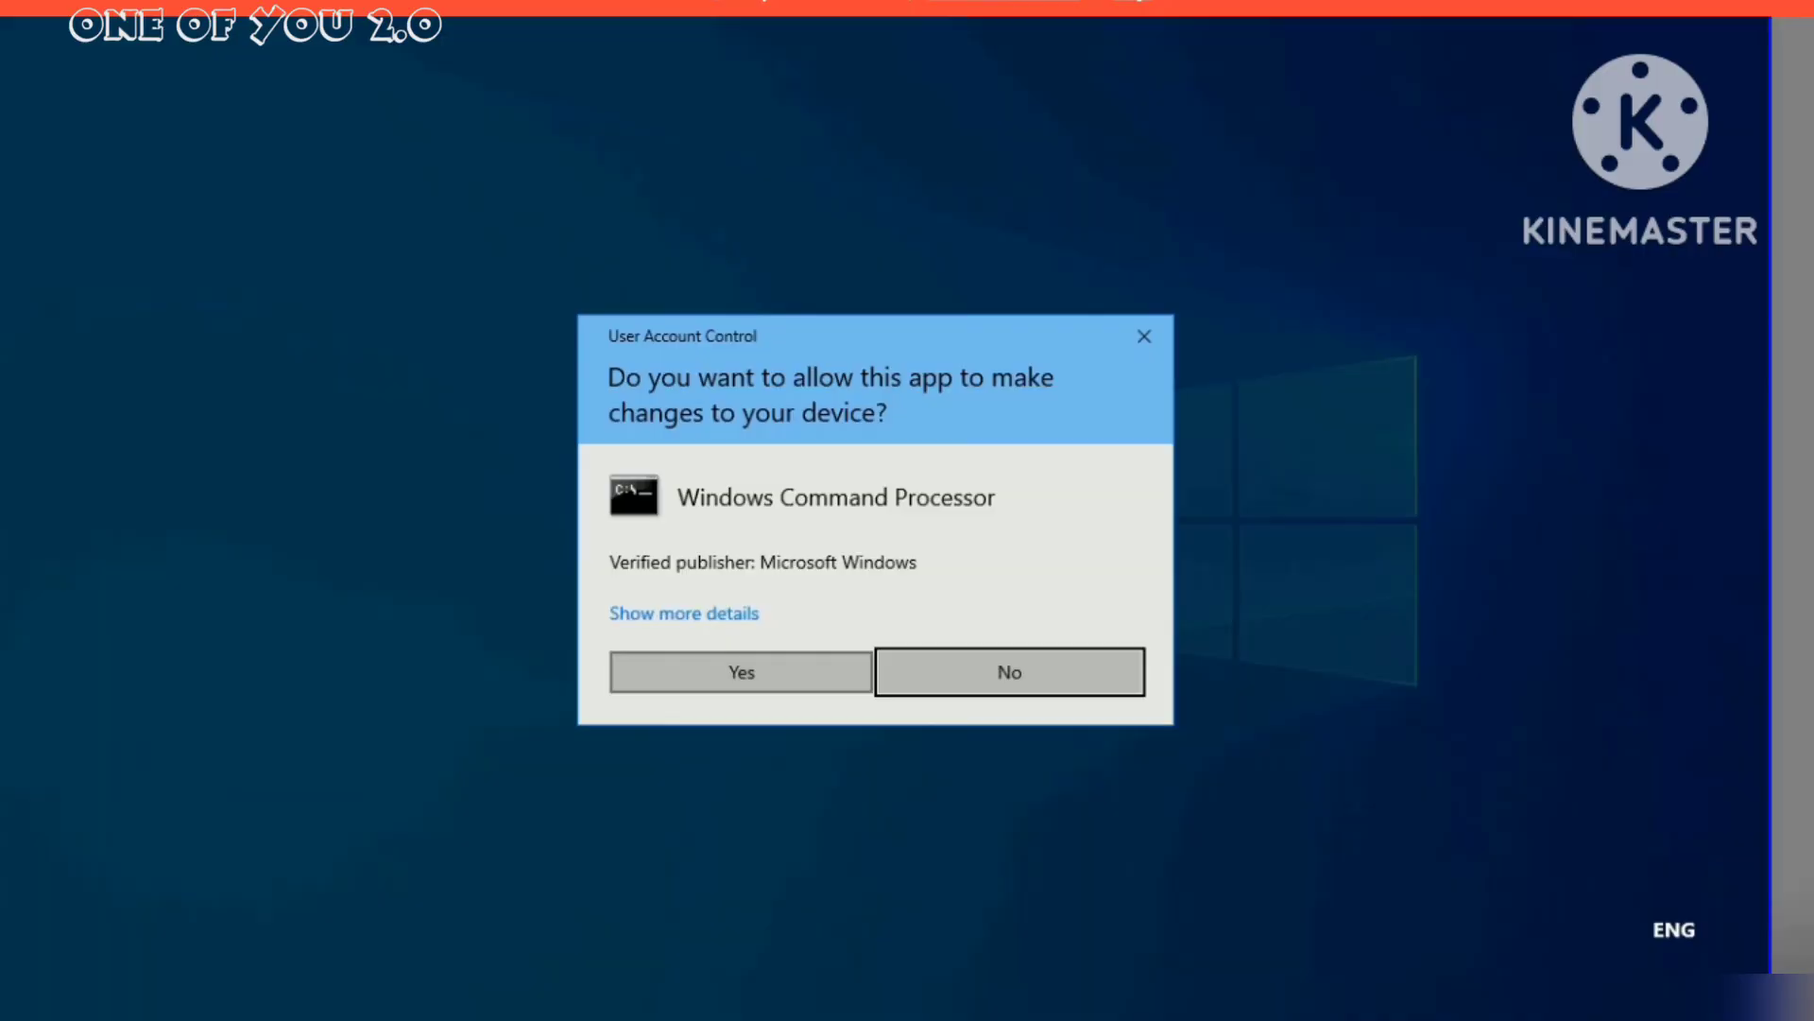
click(742, 672)
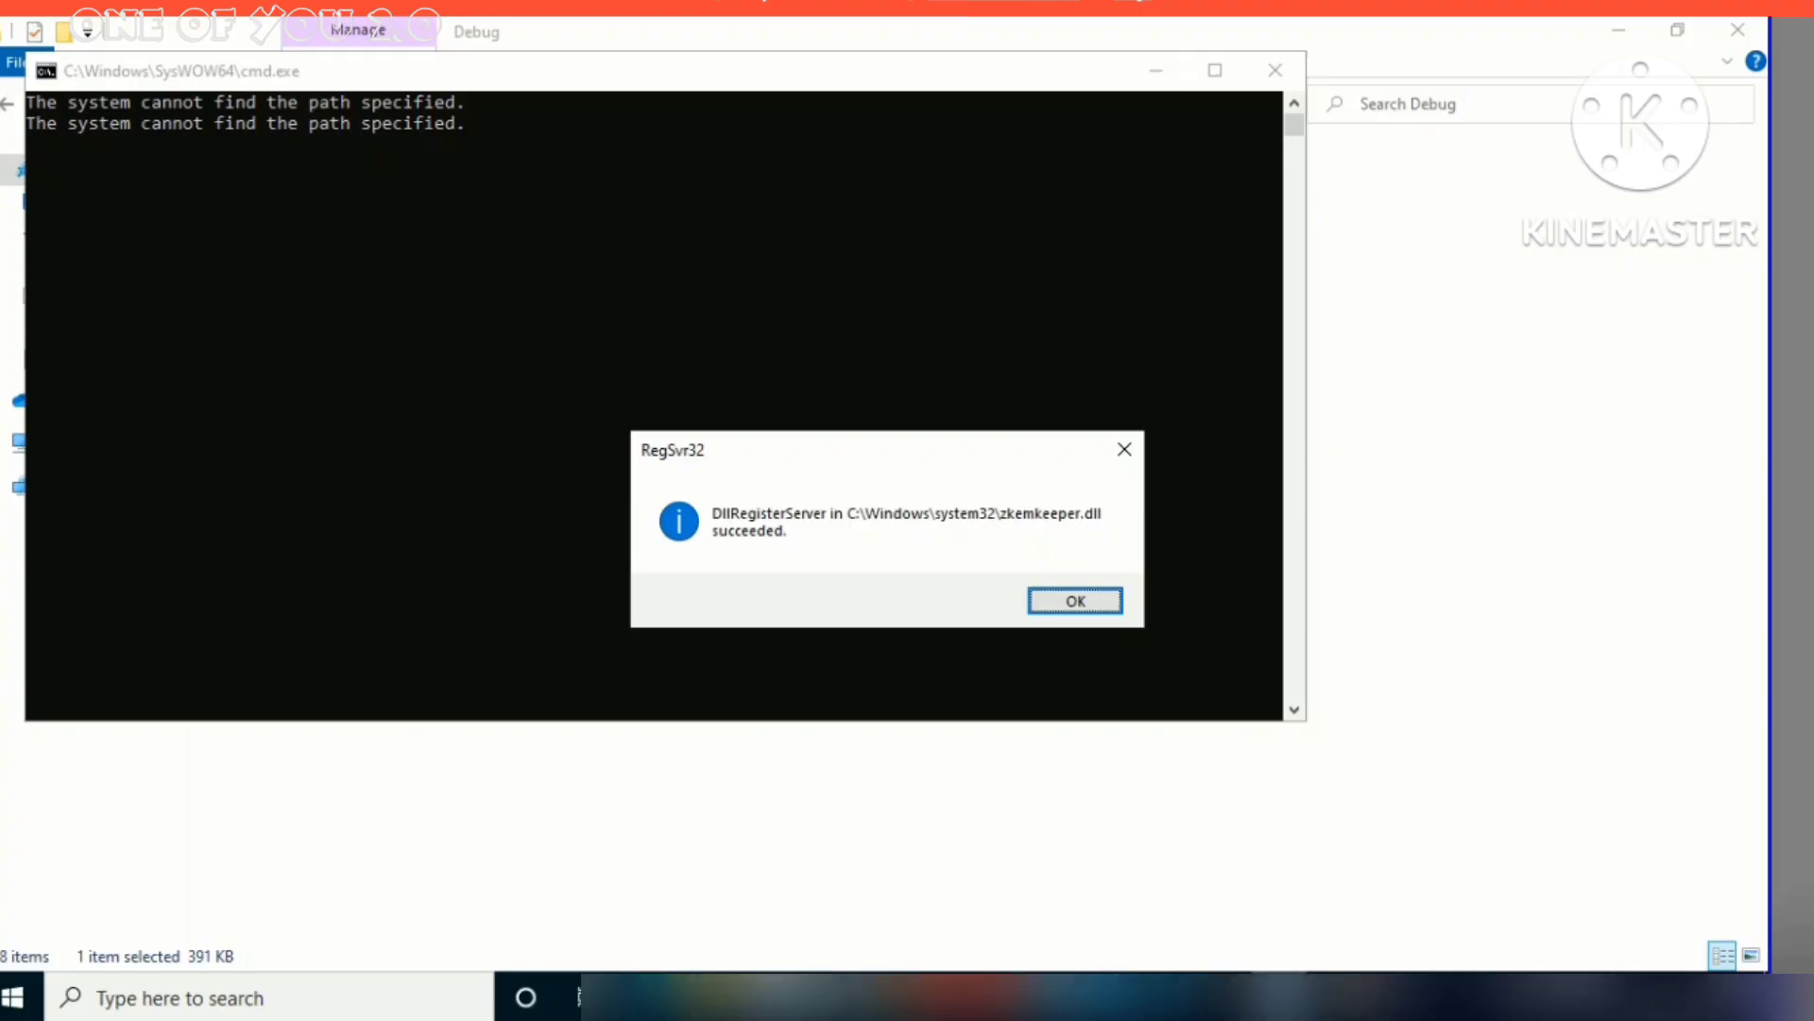
key(Return)
key(Return)
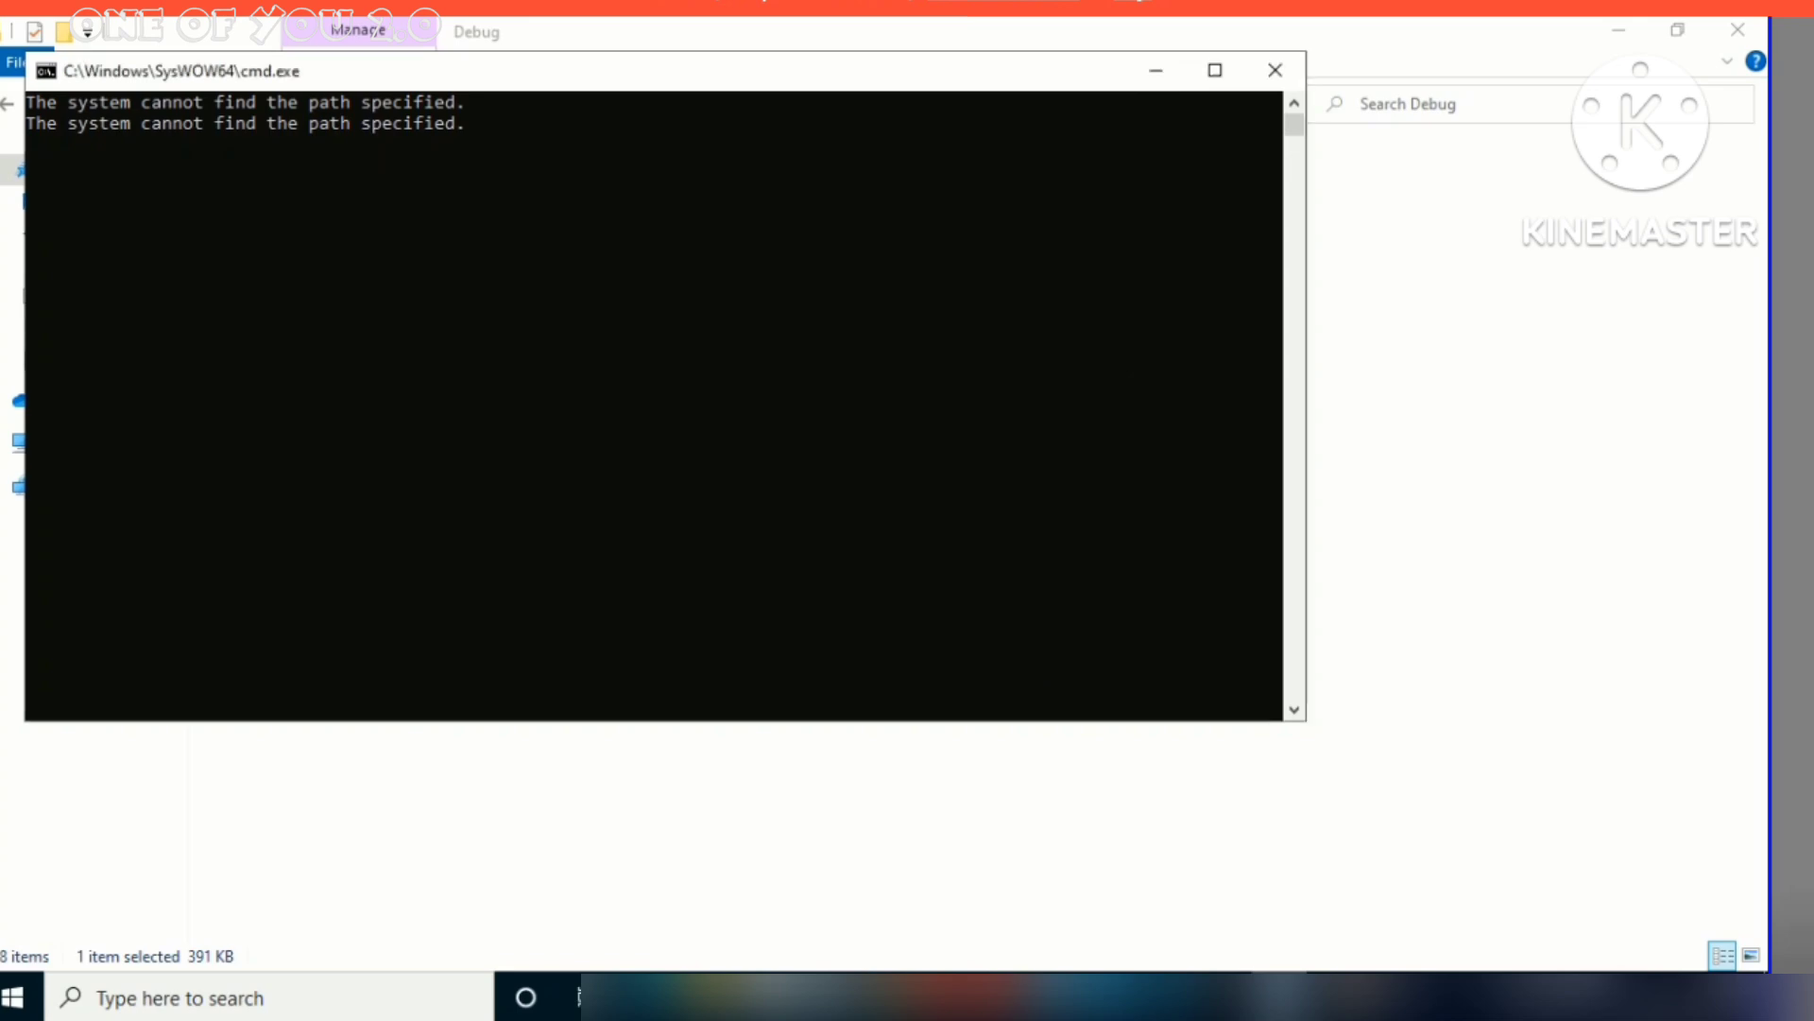
Repair the 64-bit zkemkeeper.dll registration, approve the prompts, and close the repair tool
click(439, 330)
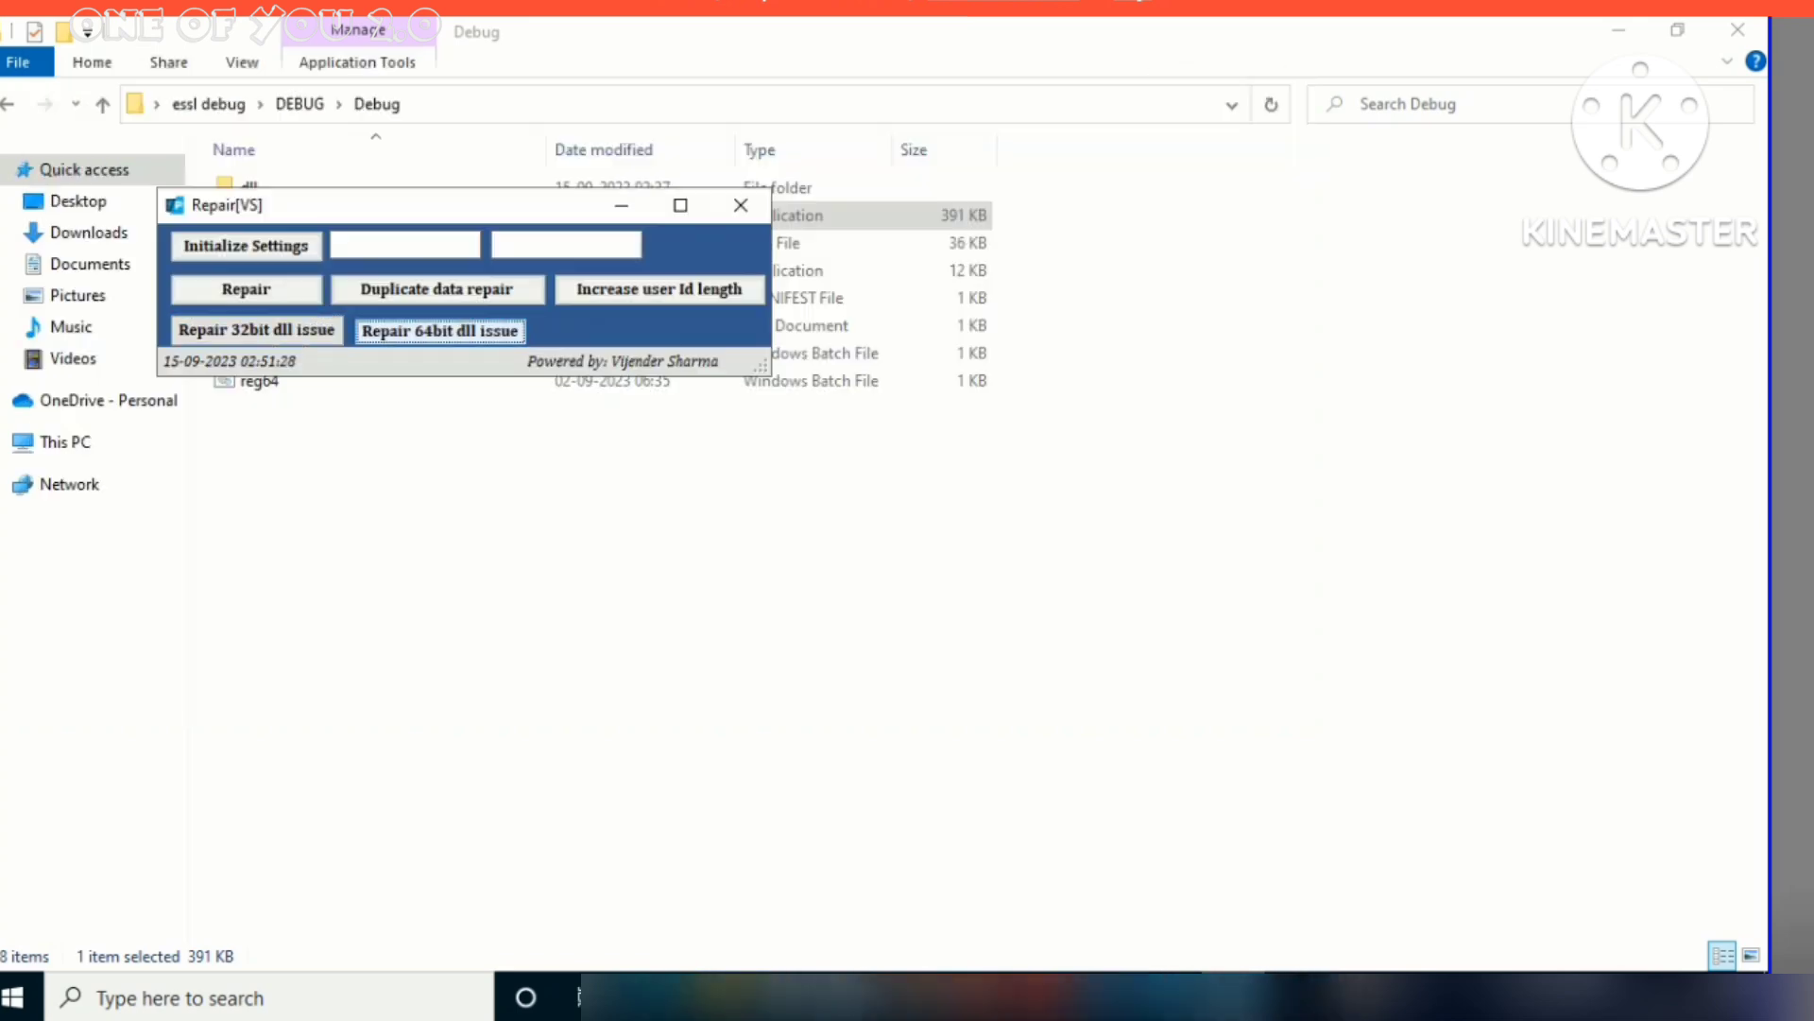
key(Left)
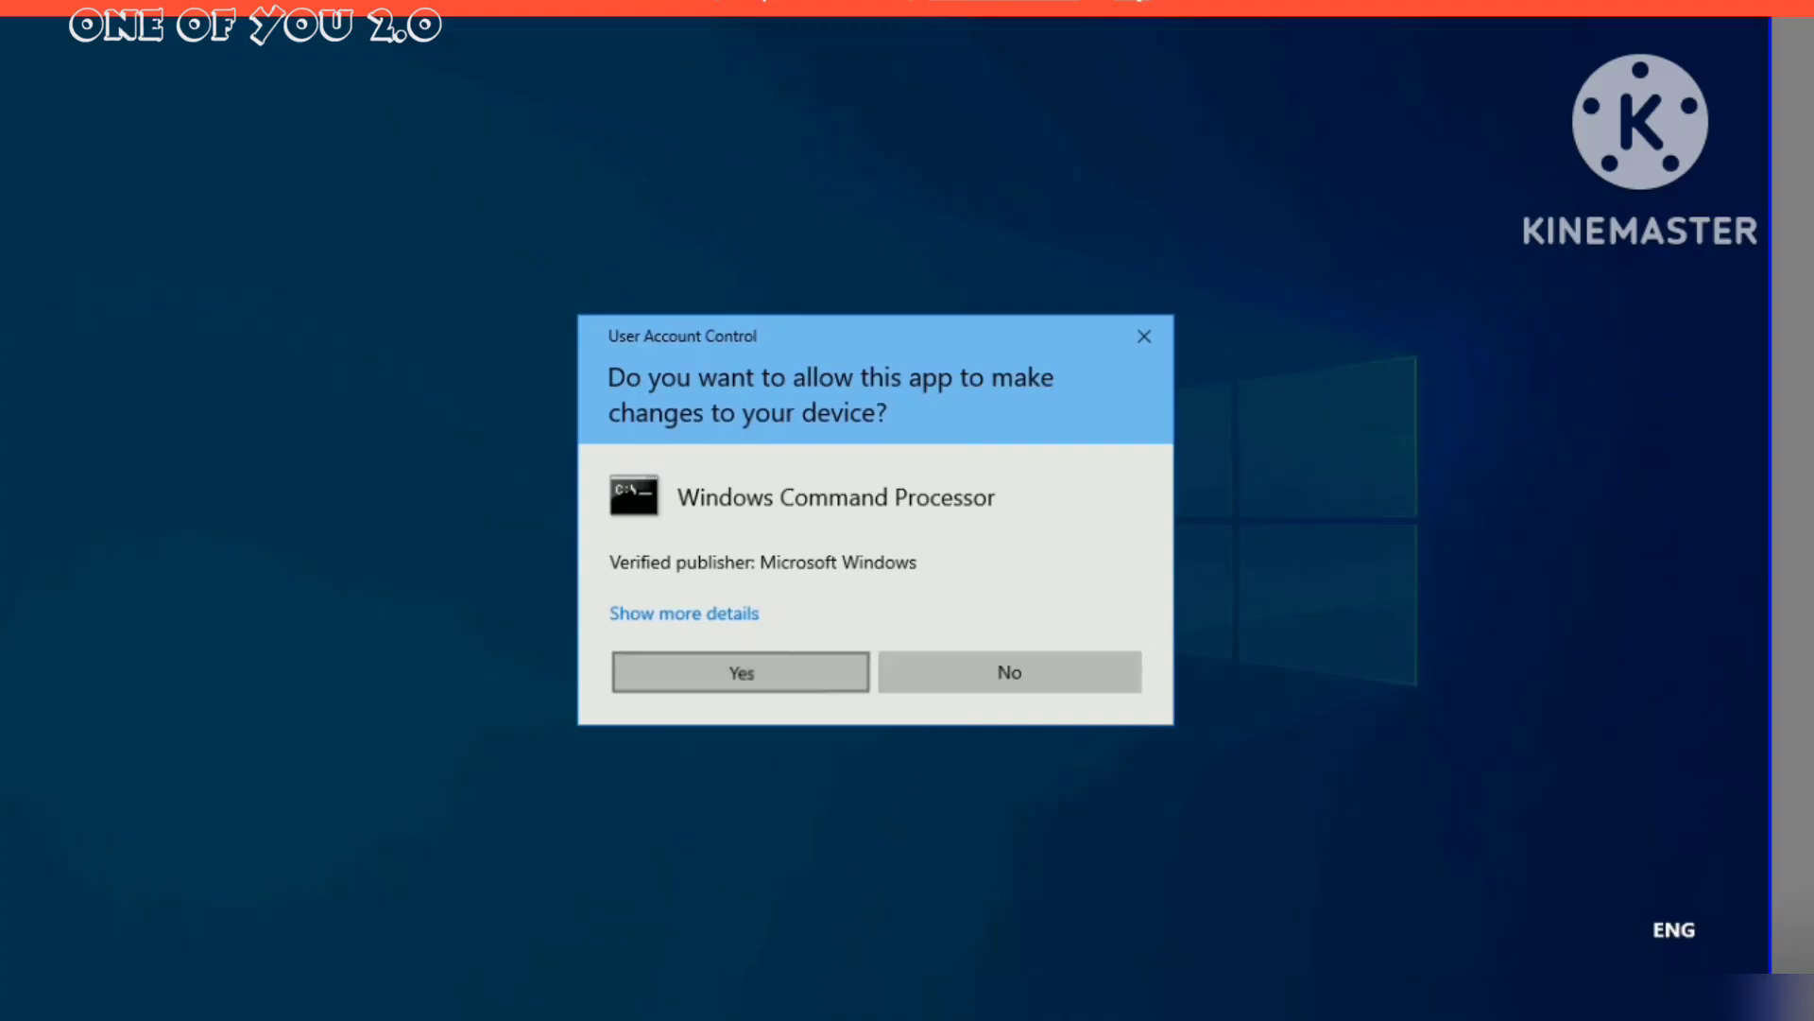
key(Return)
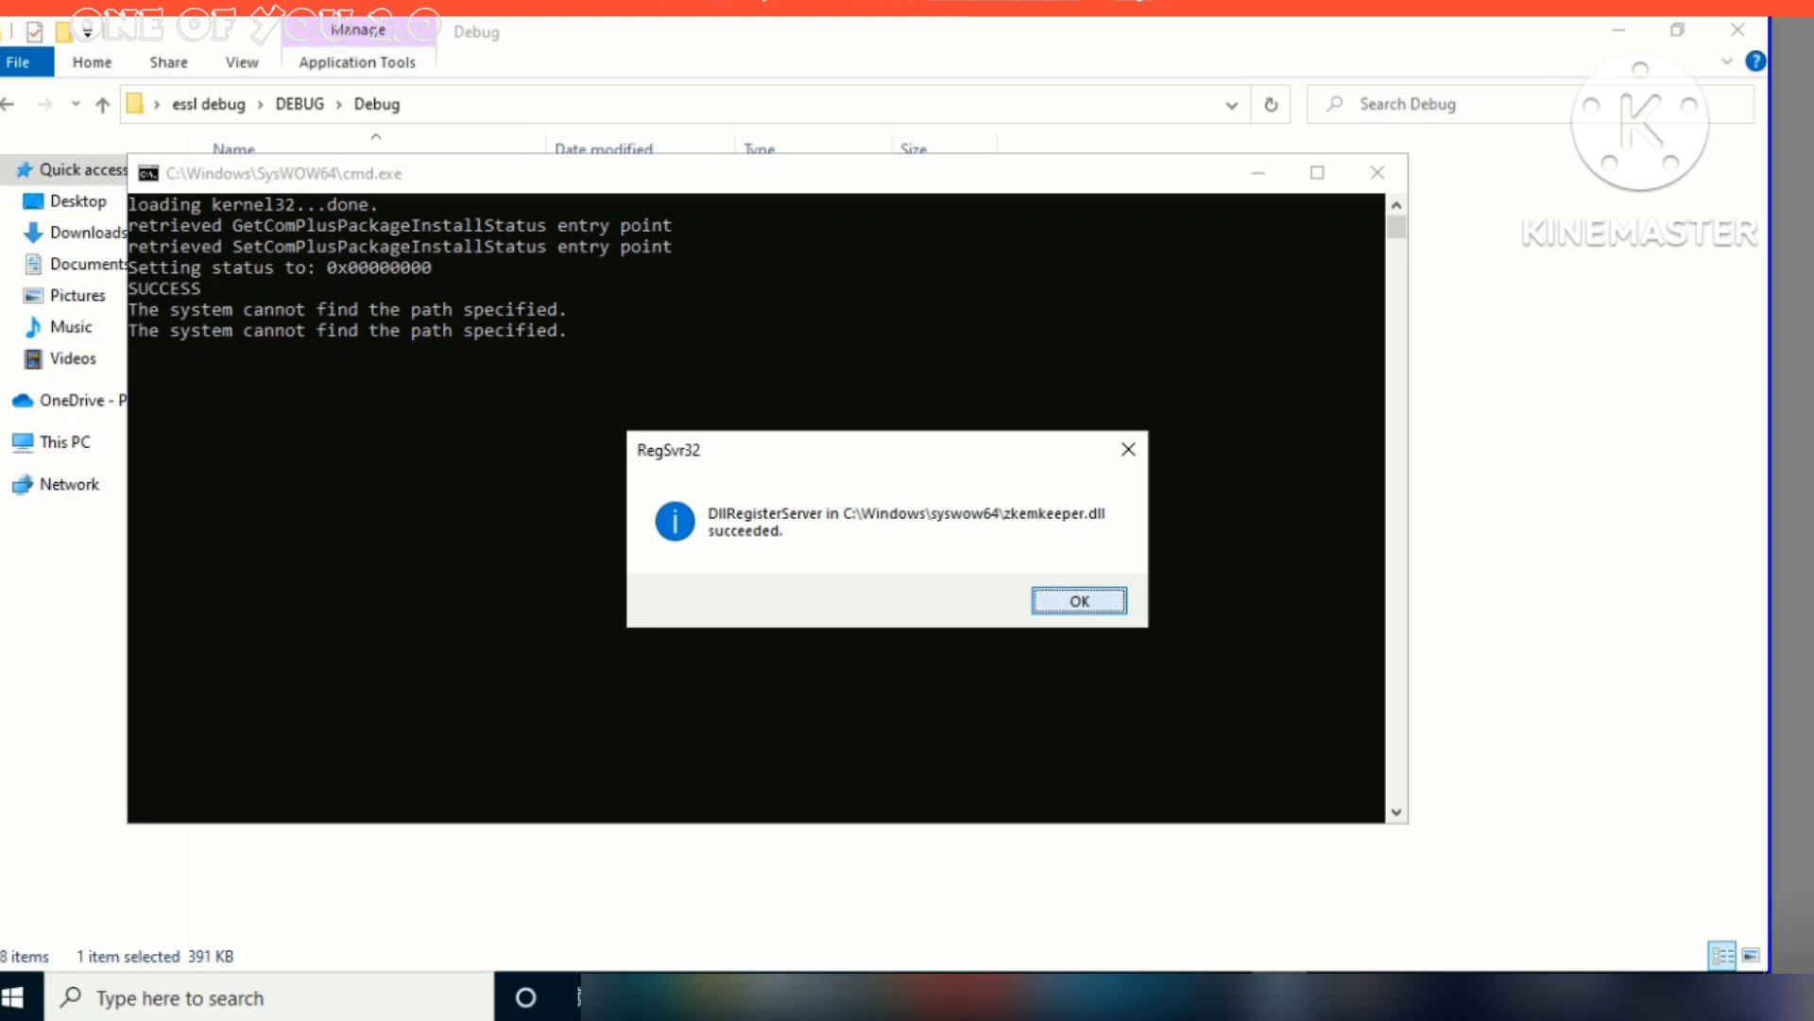
key(Return)
key(Return)
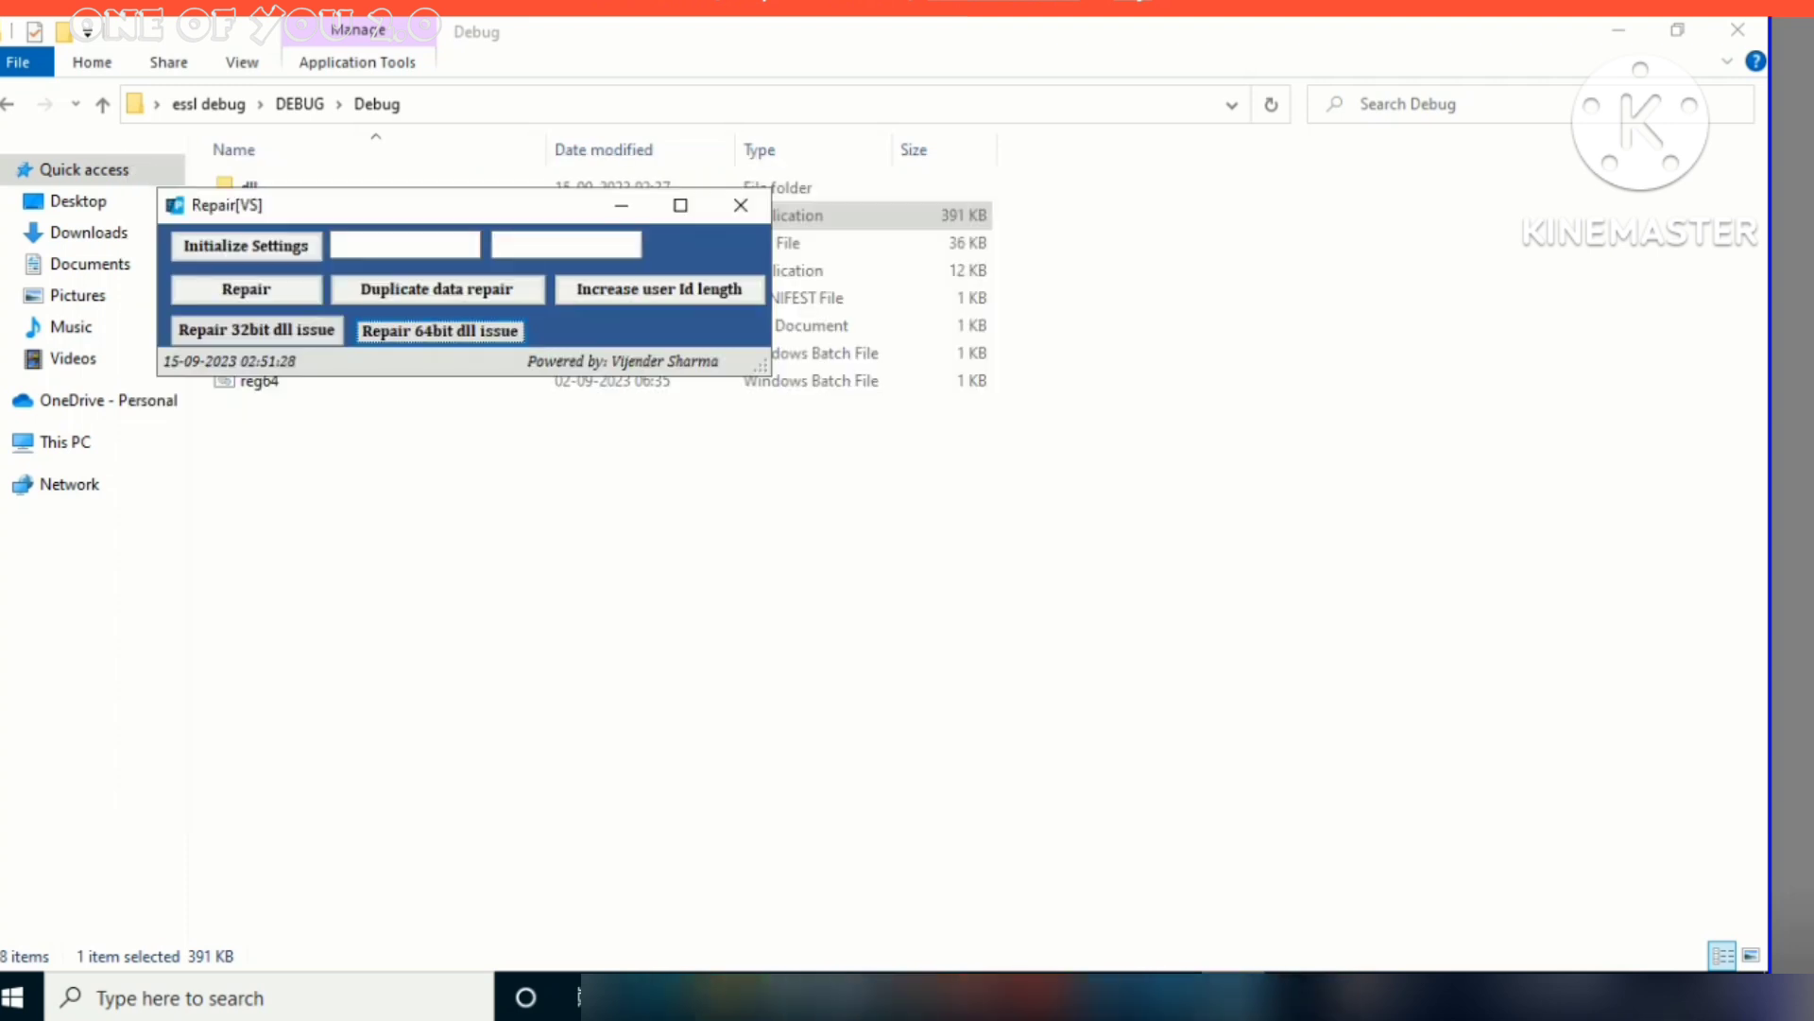
click(740, 205)
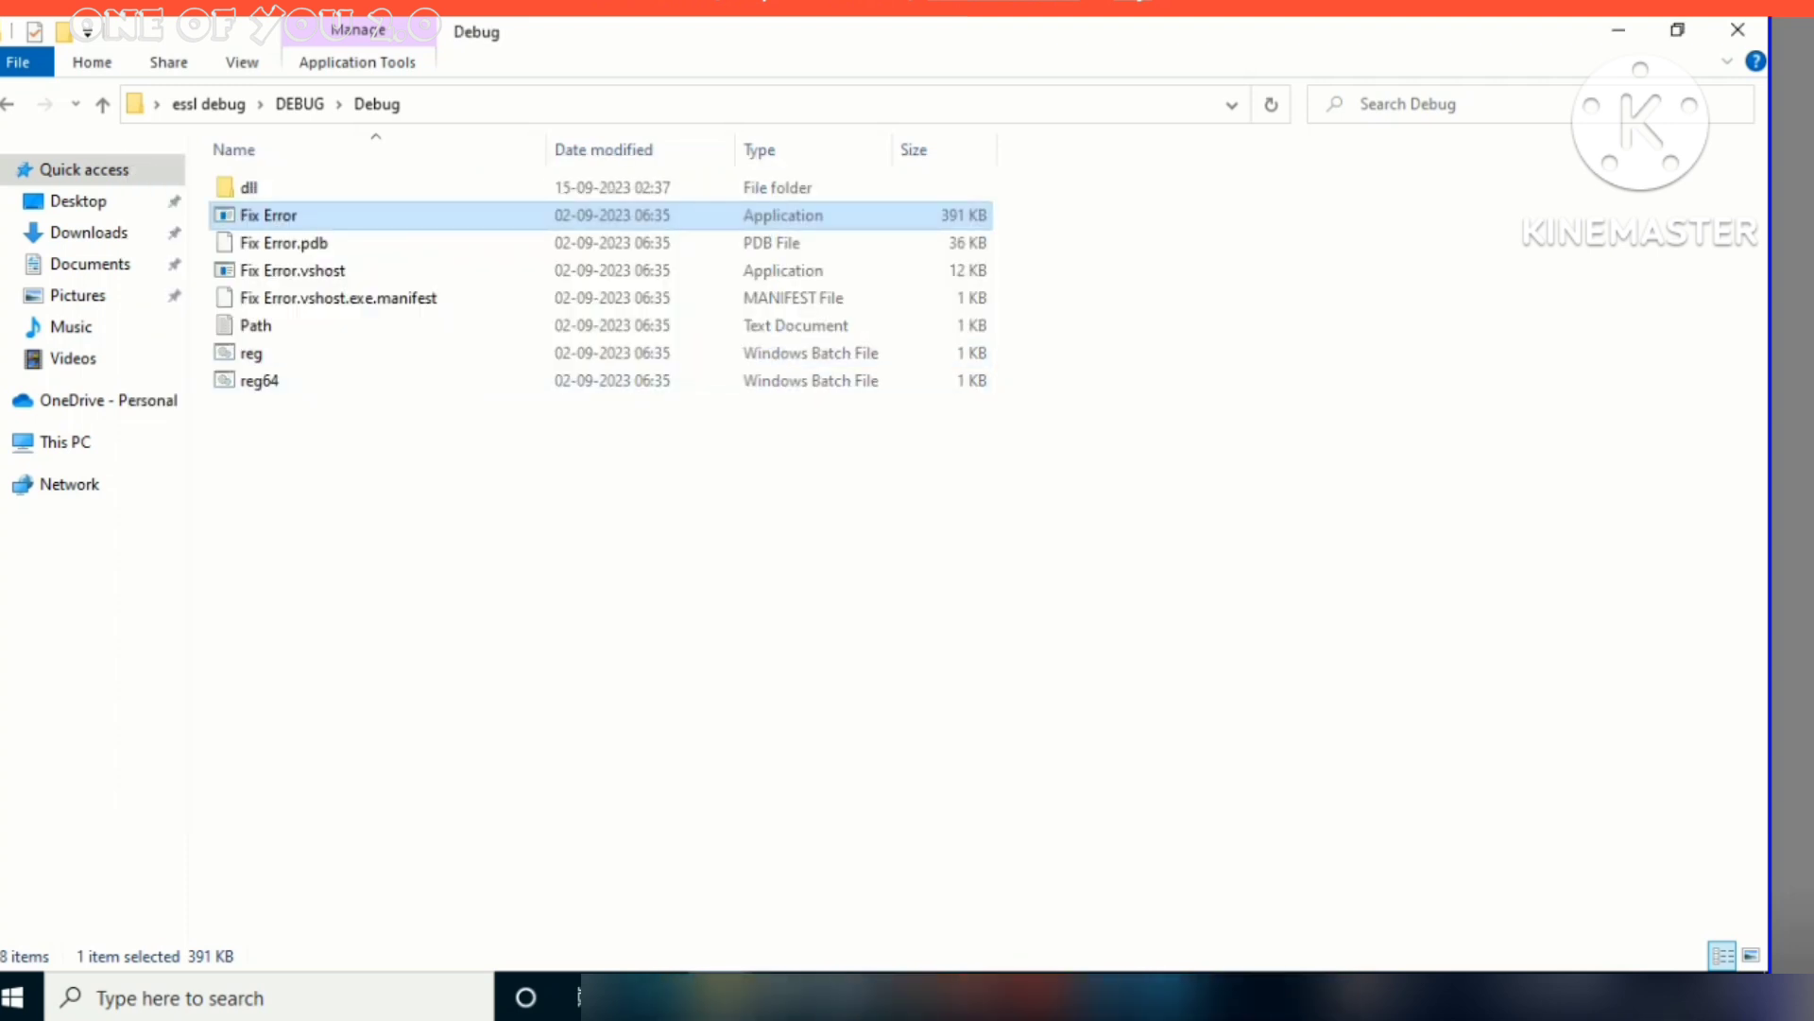
Close File Explorer, log in with the account password, and agree to update the license key
click(1737, 29)
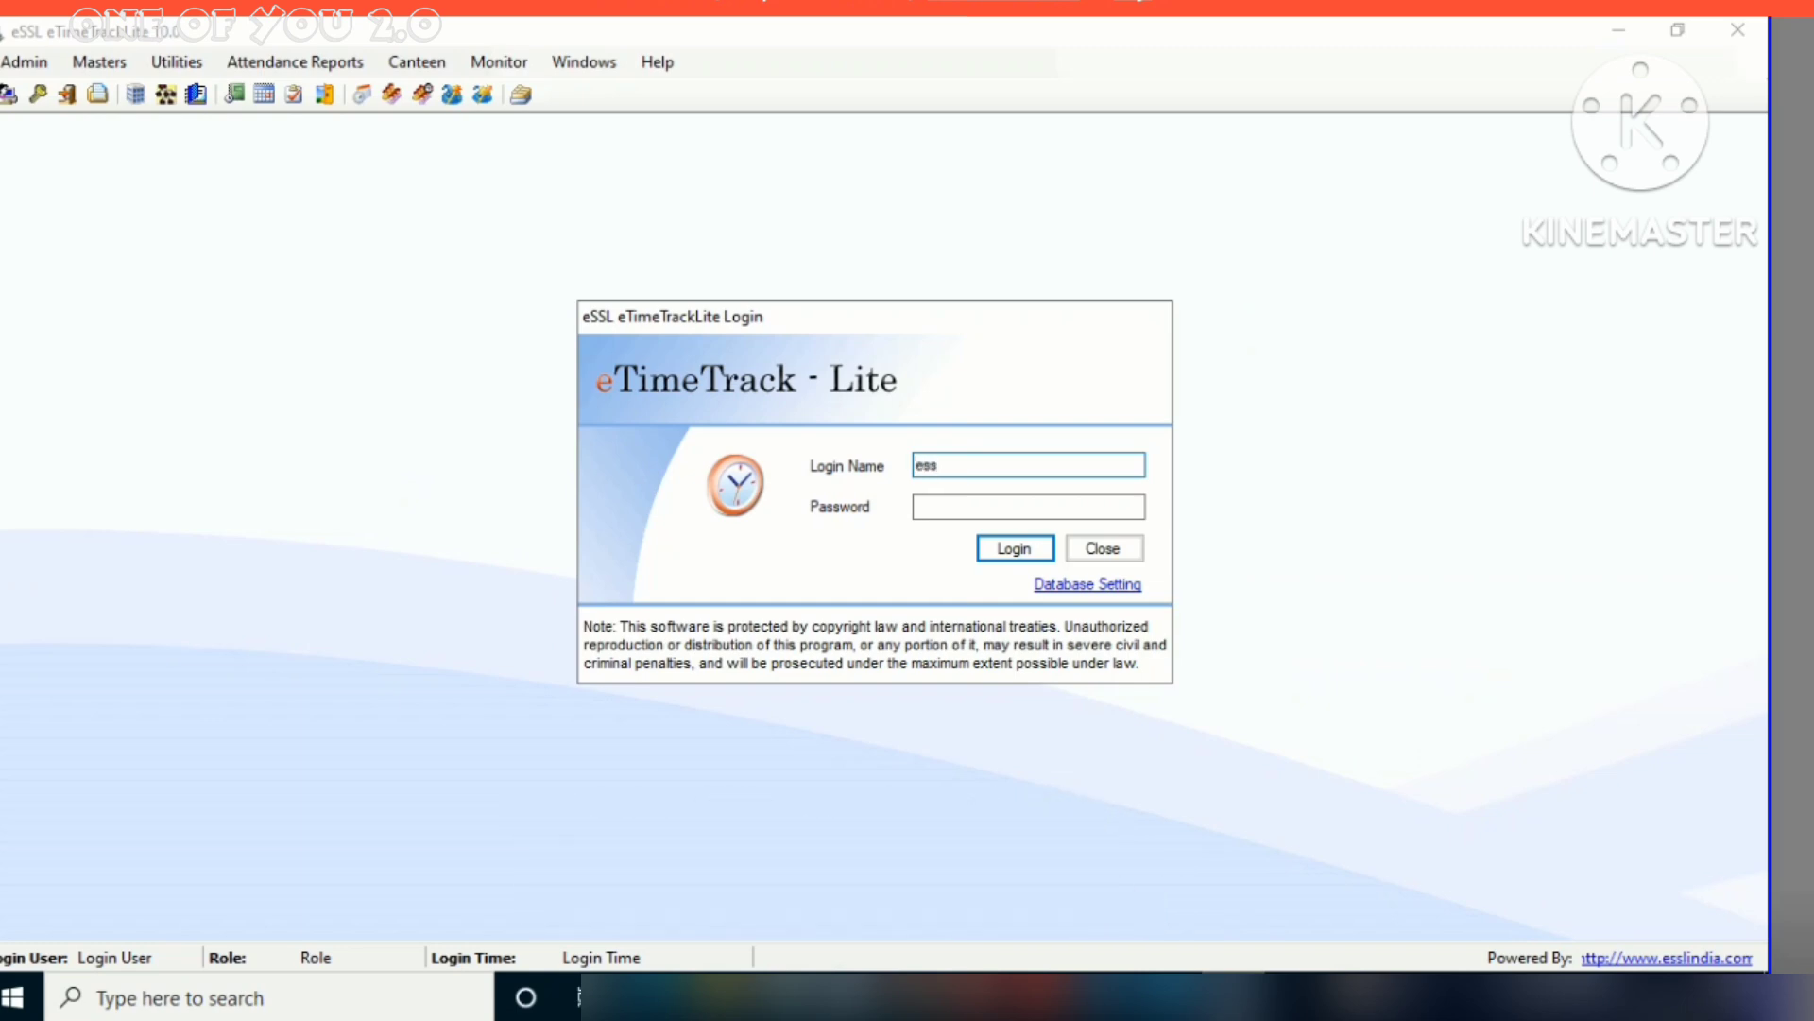
click(1028, 506)
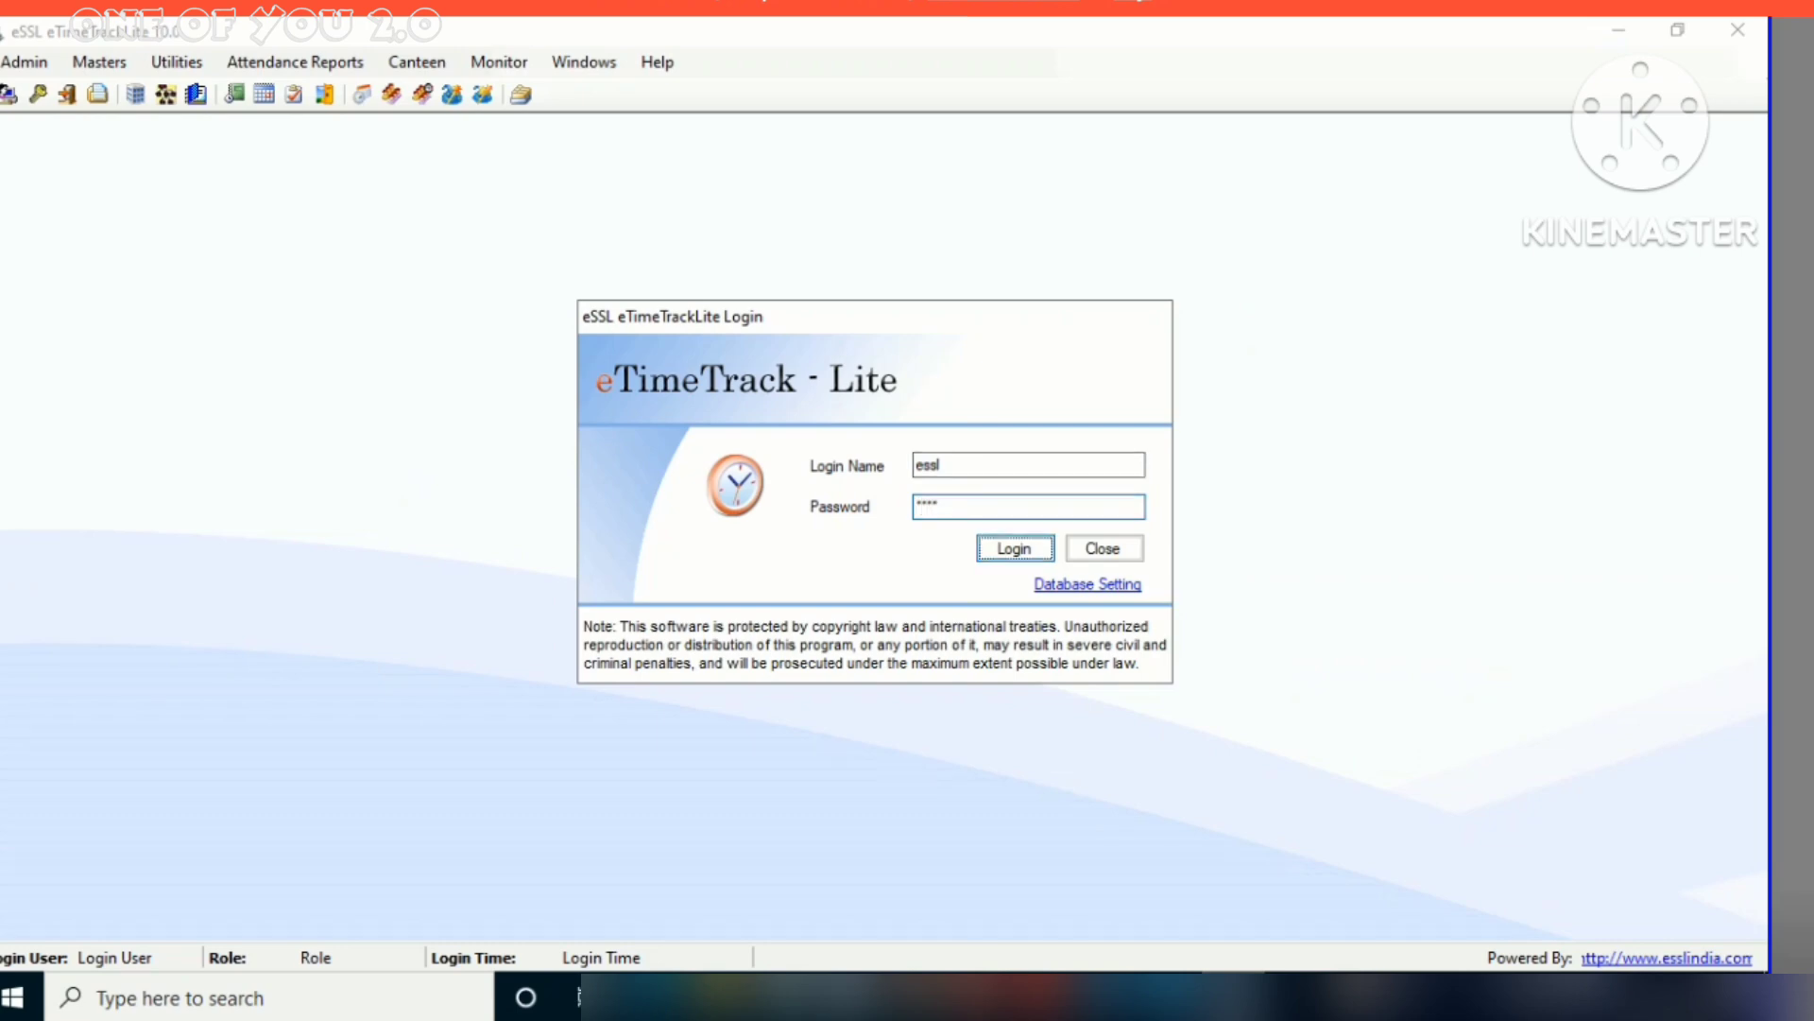
key(Return)
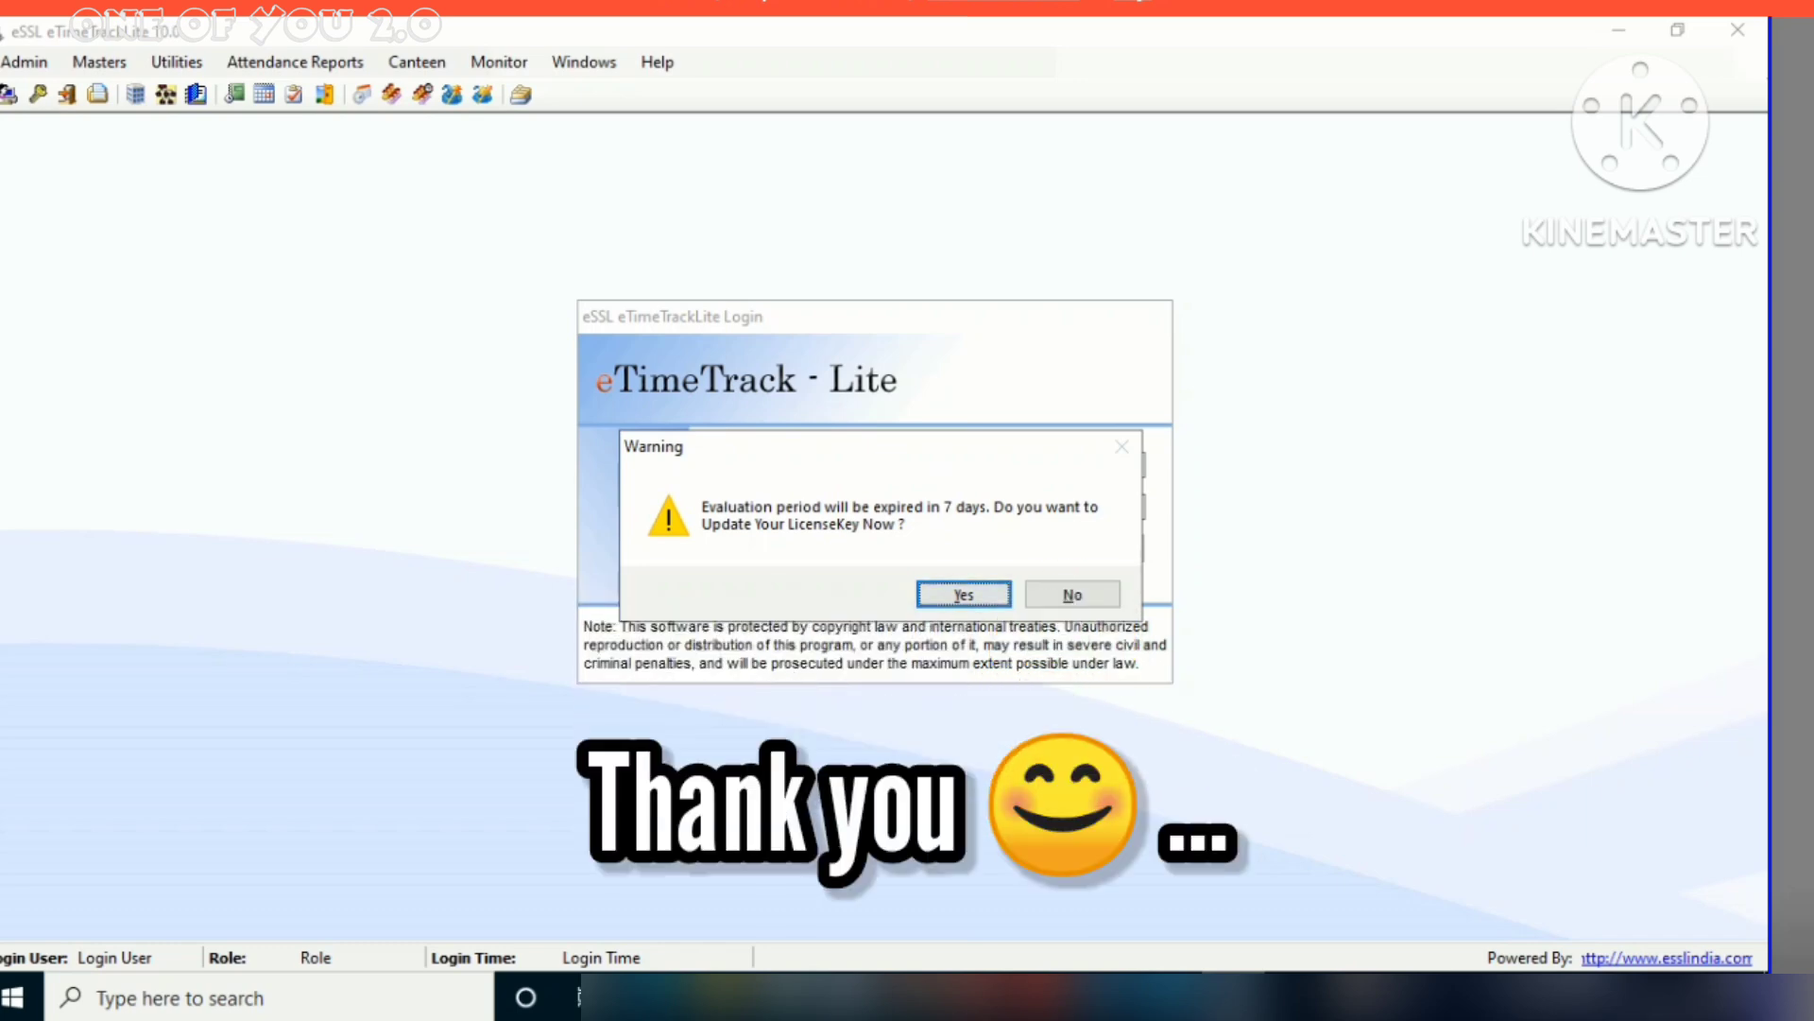
key(Return)
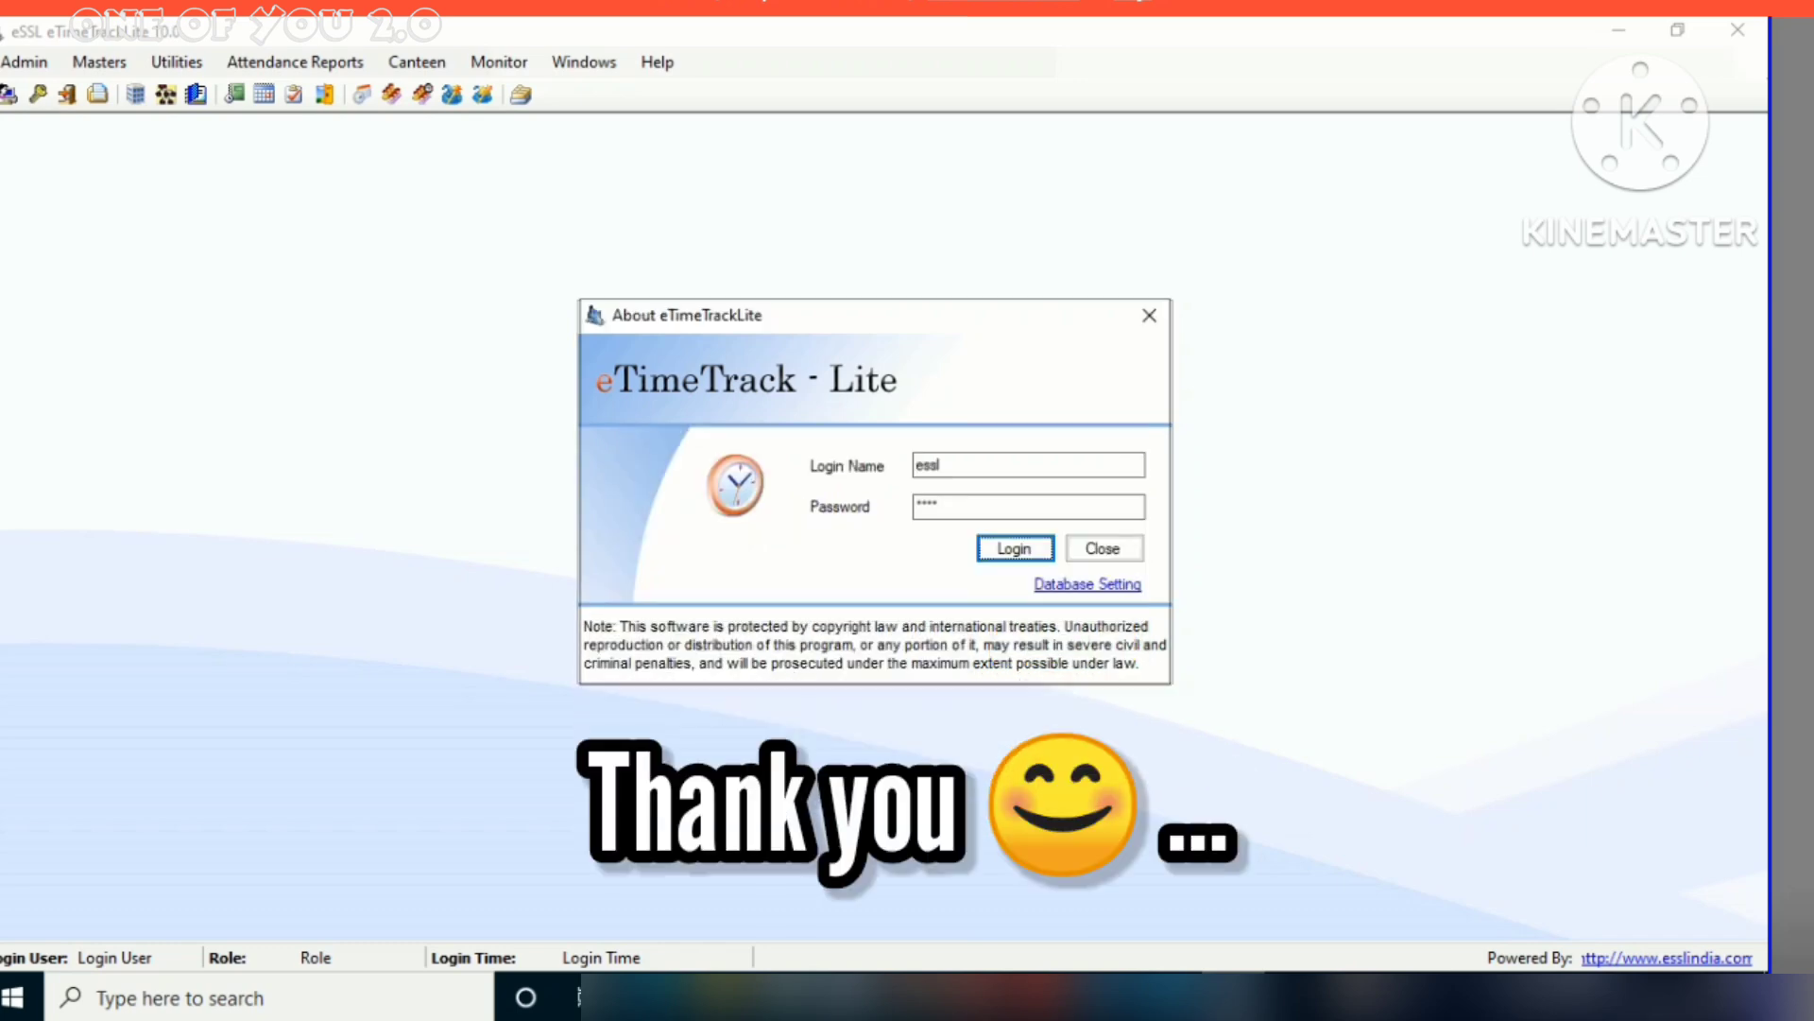